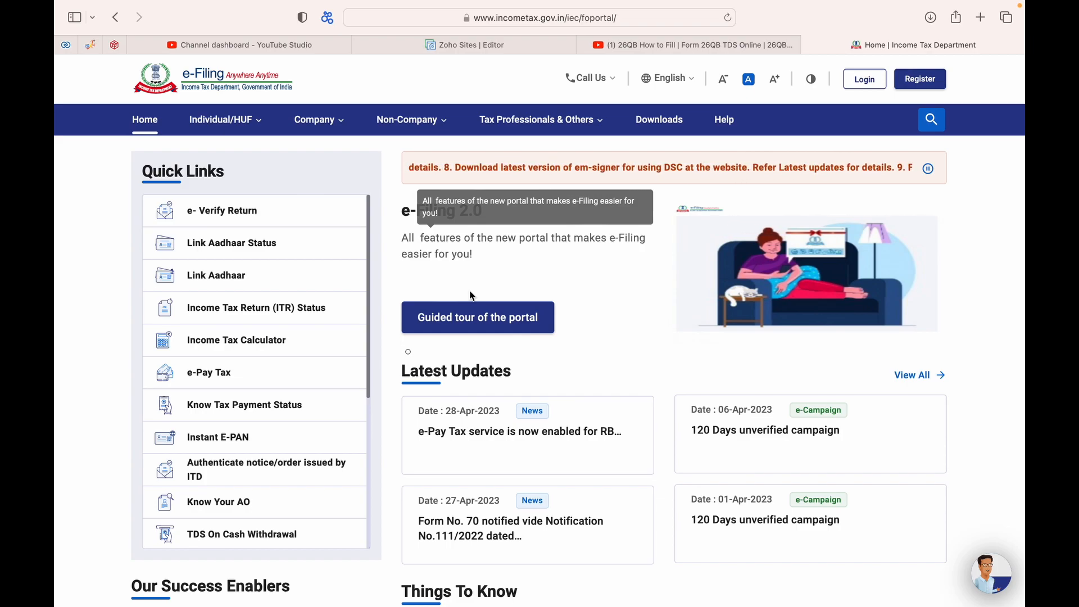
Step: Open taxaj.com in a new tab and go to its TDS on Property Sale page
click(980, 18)
text(taxaj.com)
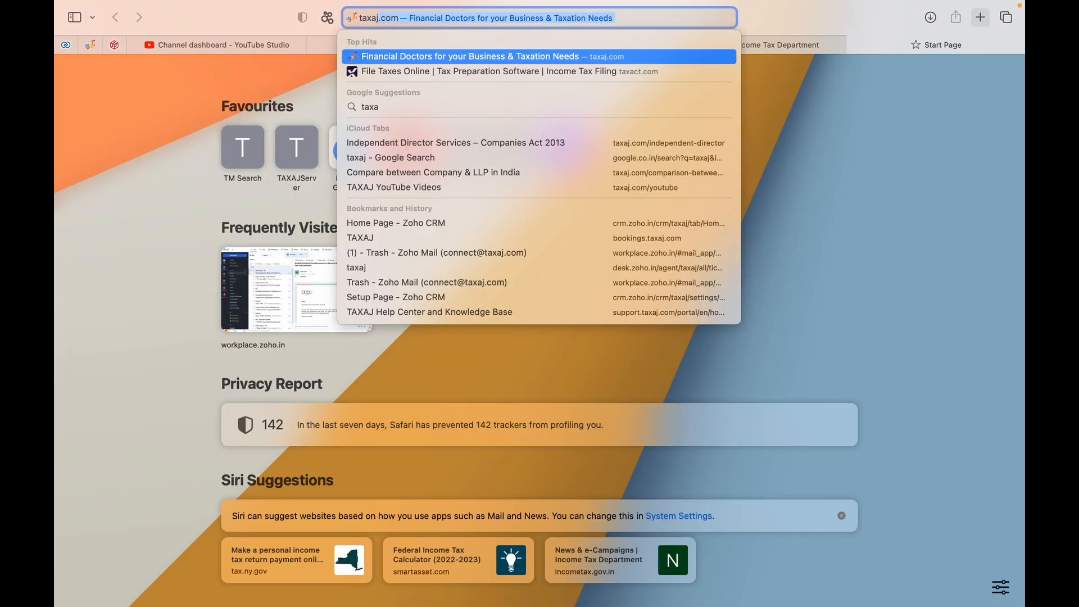
key(Return)
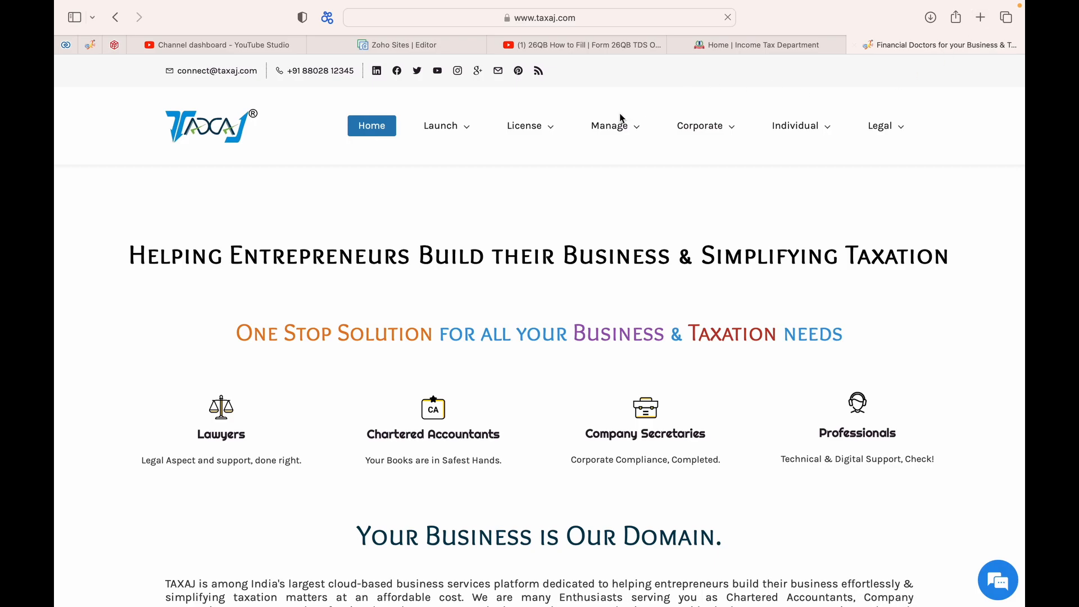
mouse_move(543, 124)
mouse_move(604, 135)
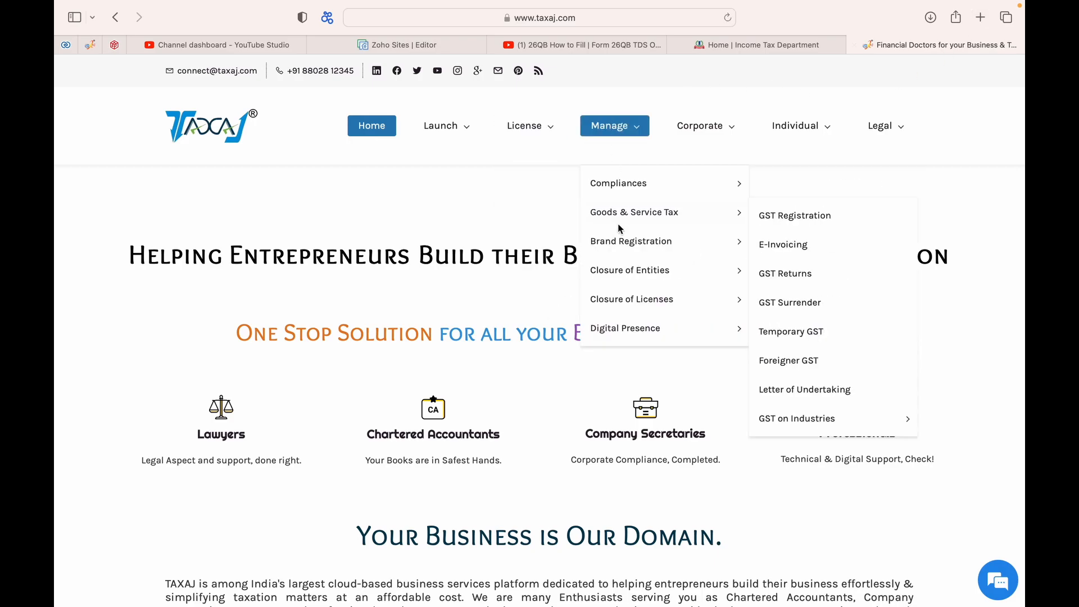
mouse_move(623, 182)
mouse_move(635, 342)
mouse_move(703, 125)
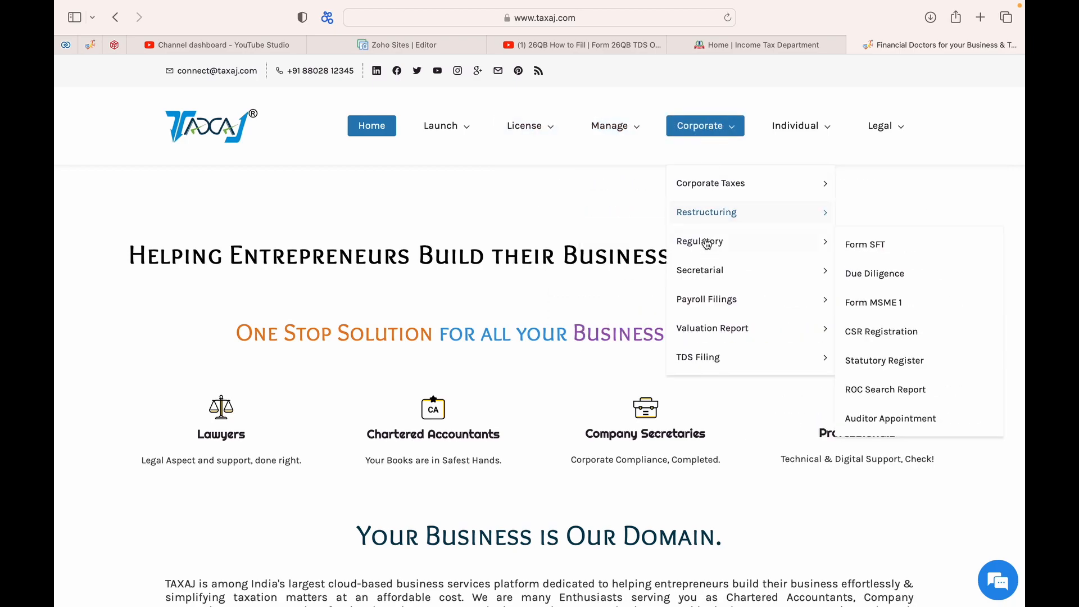
mouse_move(721, 359)
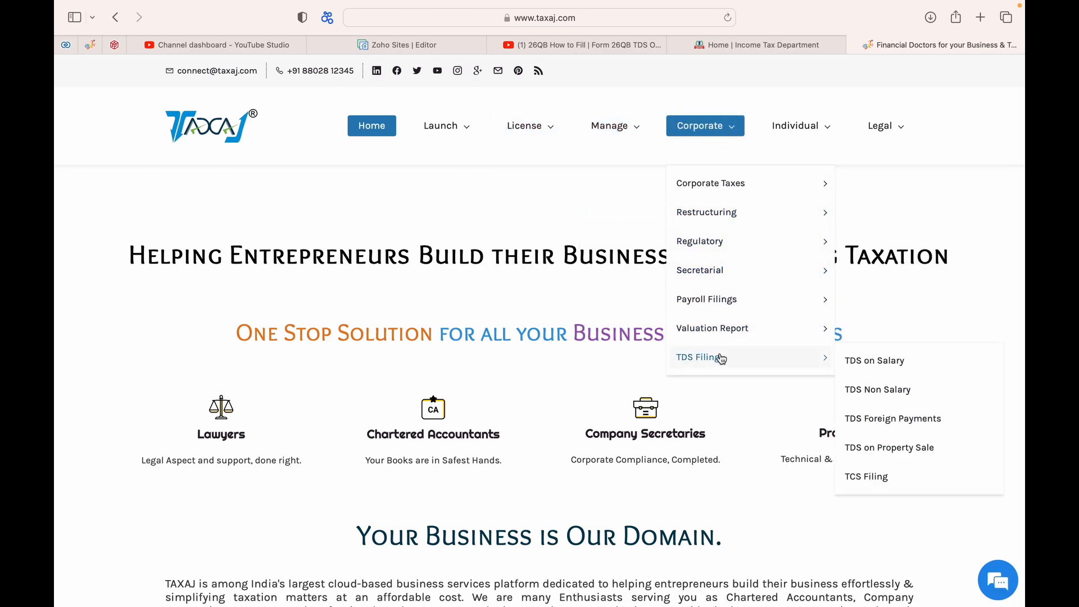
click(891, 448)
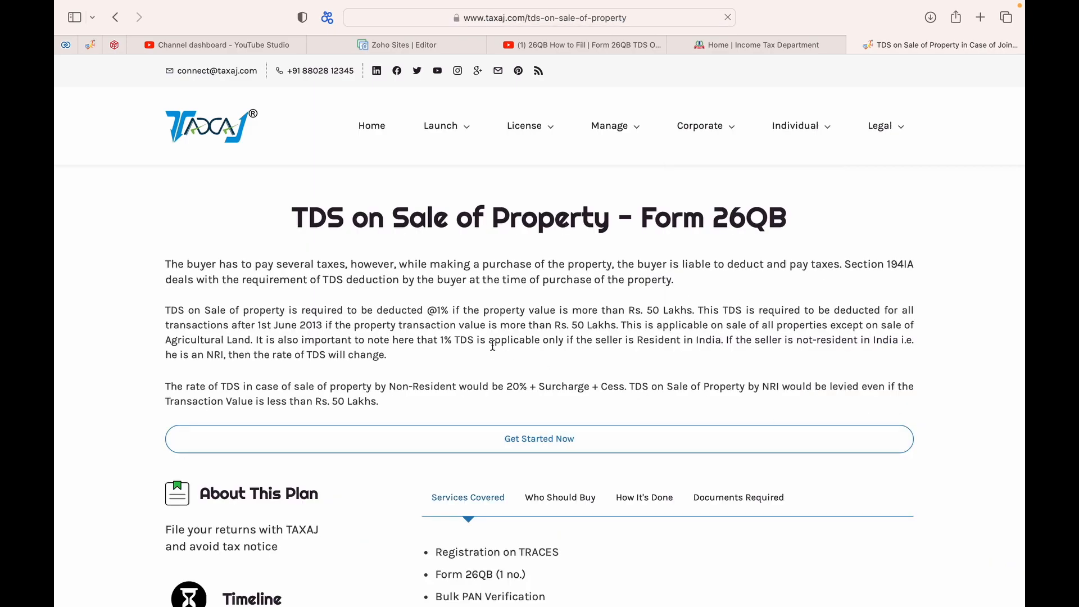
Step: Review the Documents Required list for Form 26QB, then return to the Income Tax tab
scroll(740, 348, down, 5)
click(732, 301)
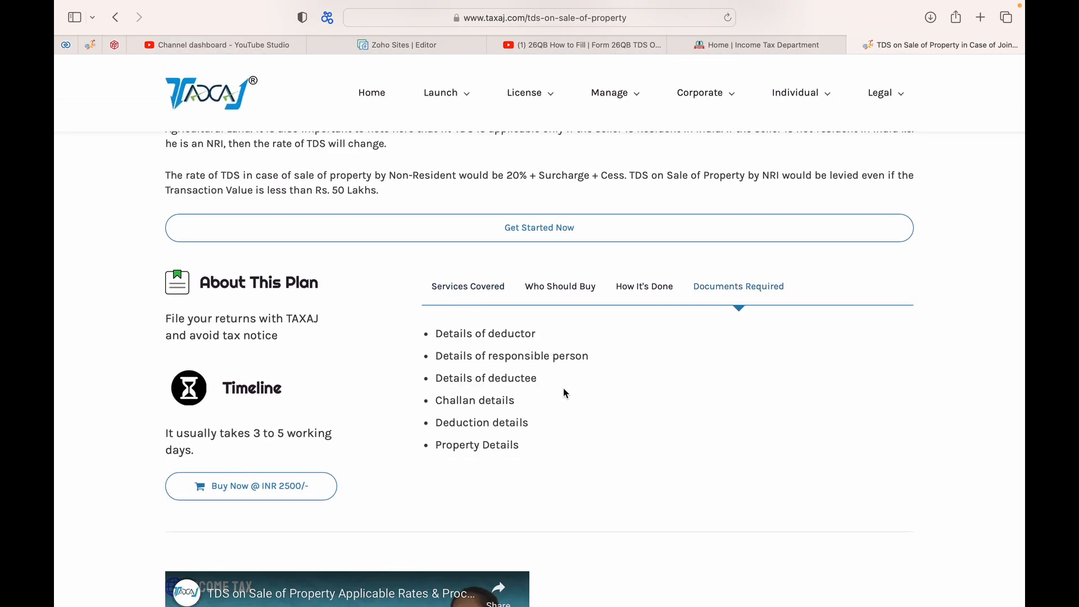
scroll(563, 388, down, 15)
scroll(564, 391, down, 20)
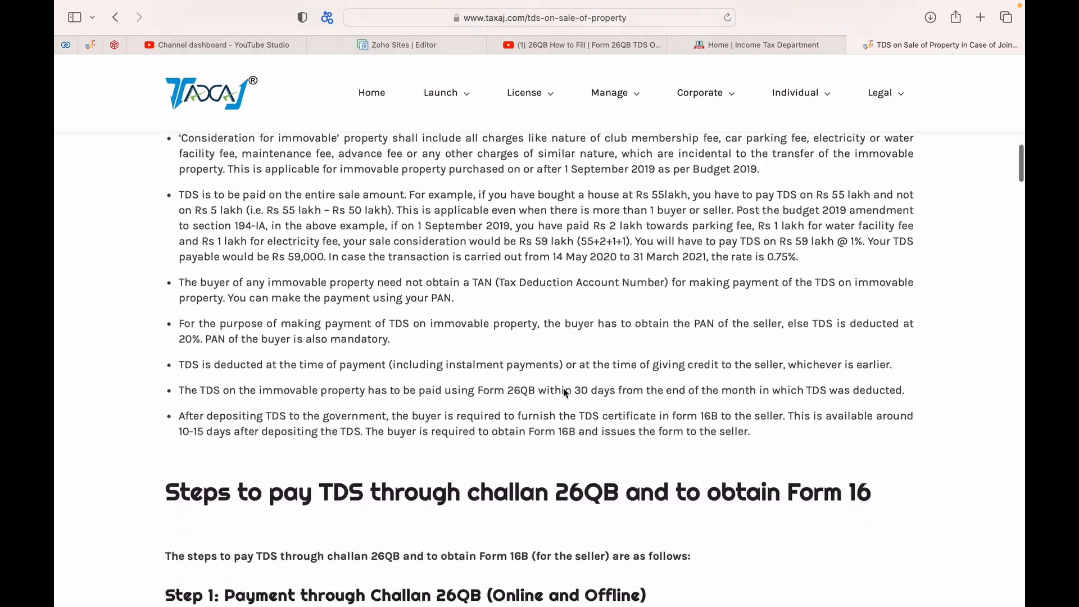
scroll(564, 391, down, 20)
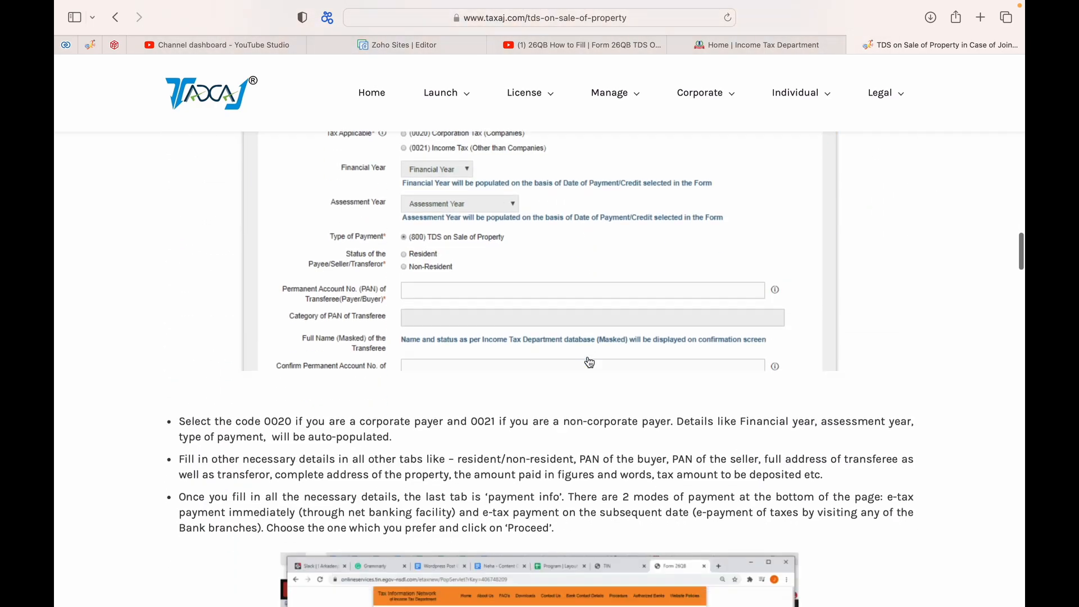
scroll(589, 361, down, 20)
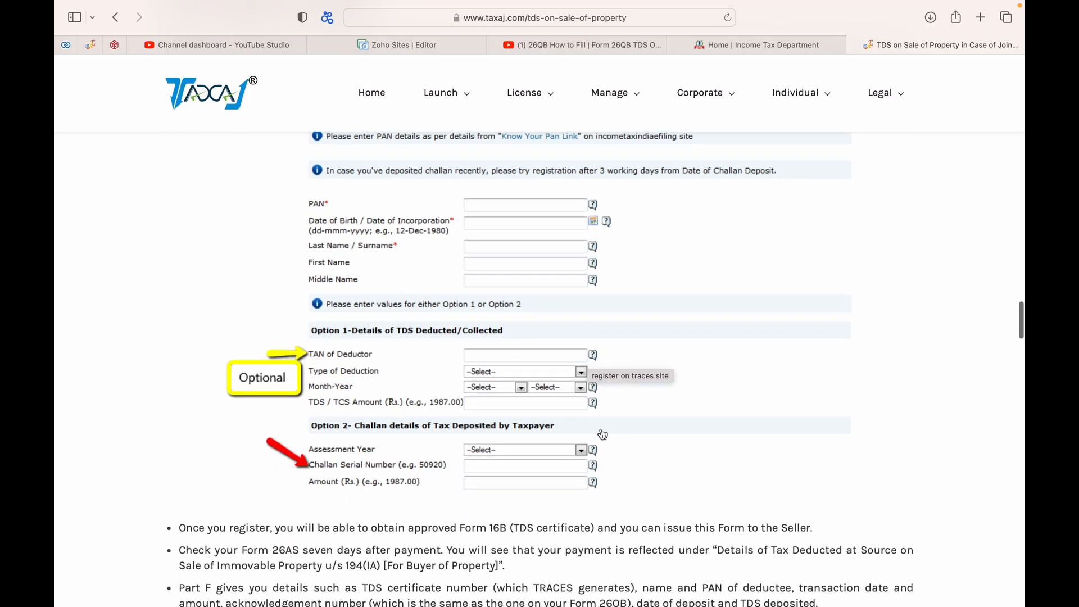
scroll(603, 435, up, 20)
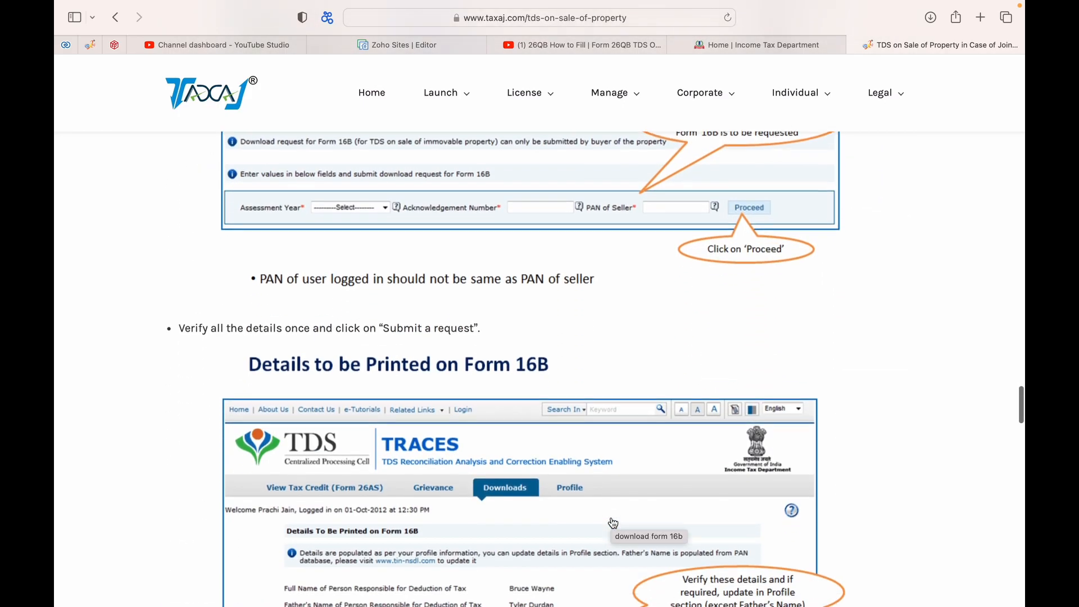
scroll(613, 523, up, 20)
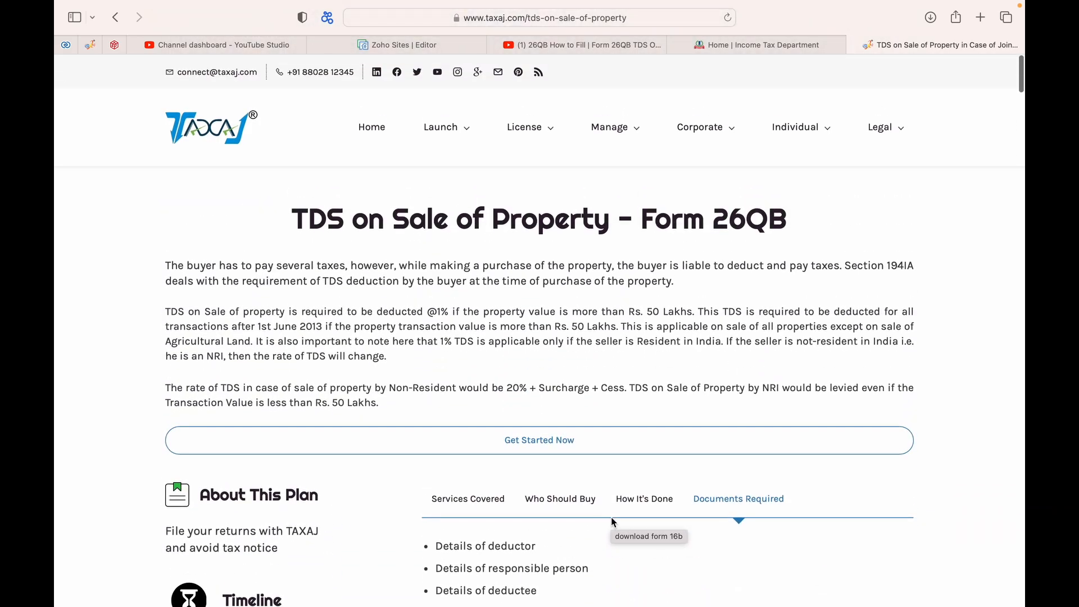
scroll(550, 504, down, 2)
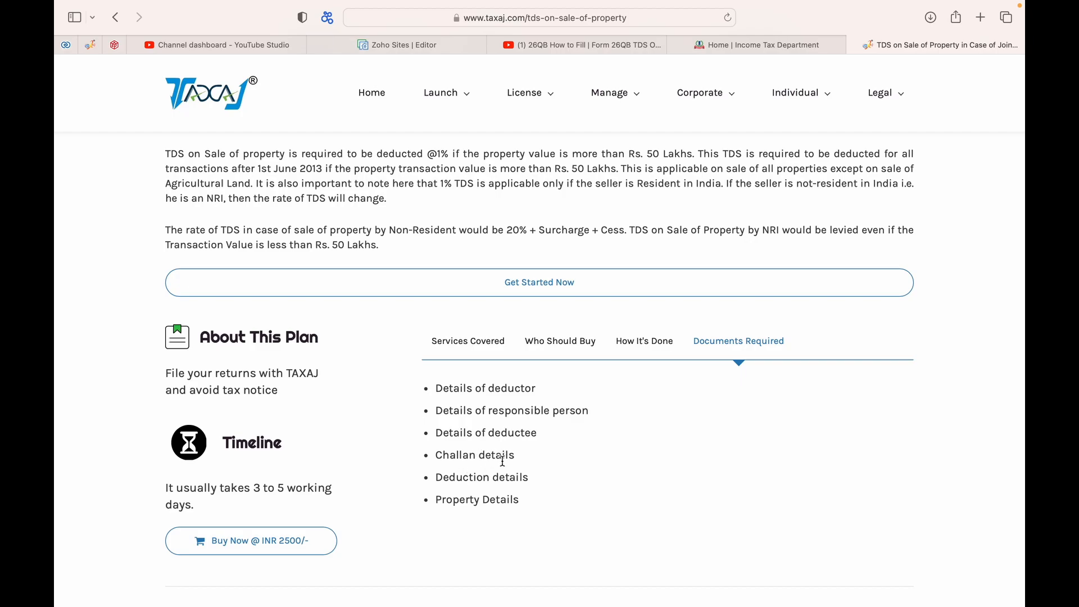
scroll(505, 443, up, 2)
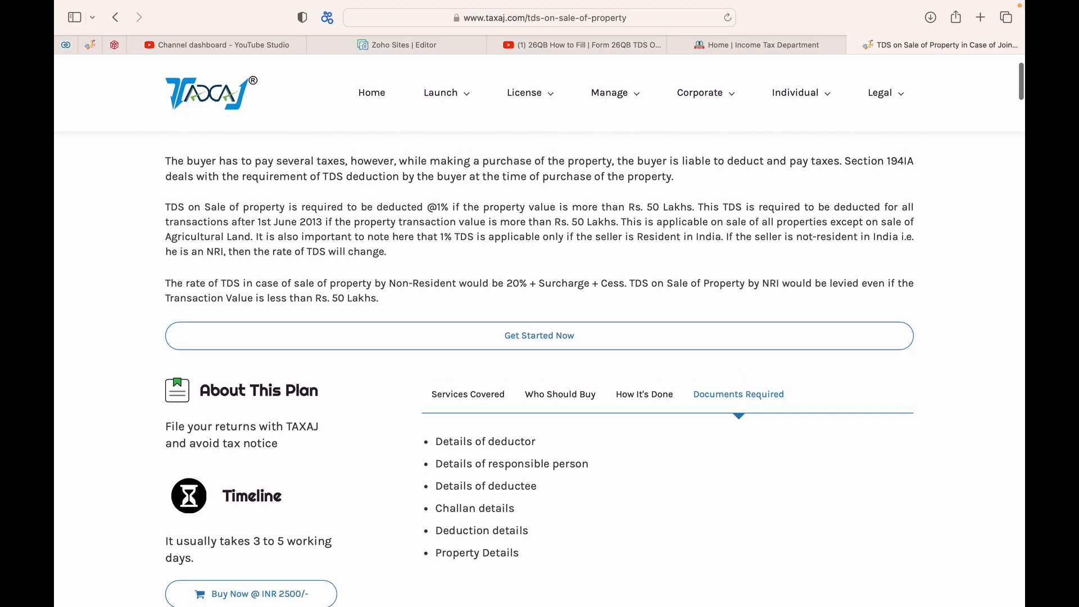
click(790, 46)
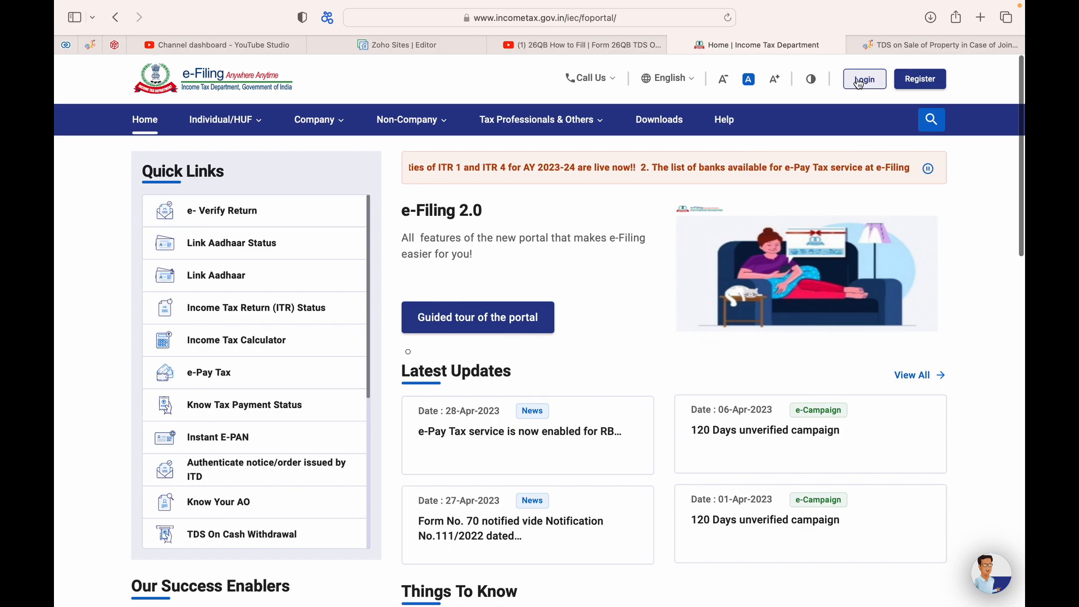
Step: Log in to e-Filing with the user ID and account password, declining to save the password
click(859, 81)
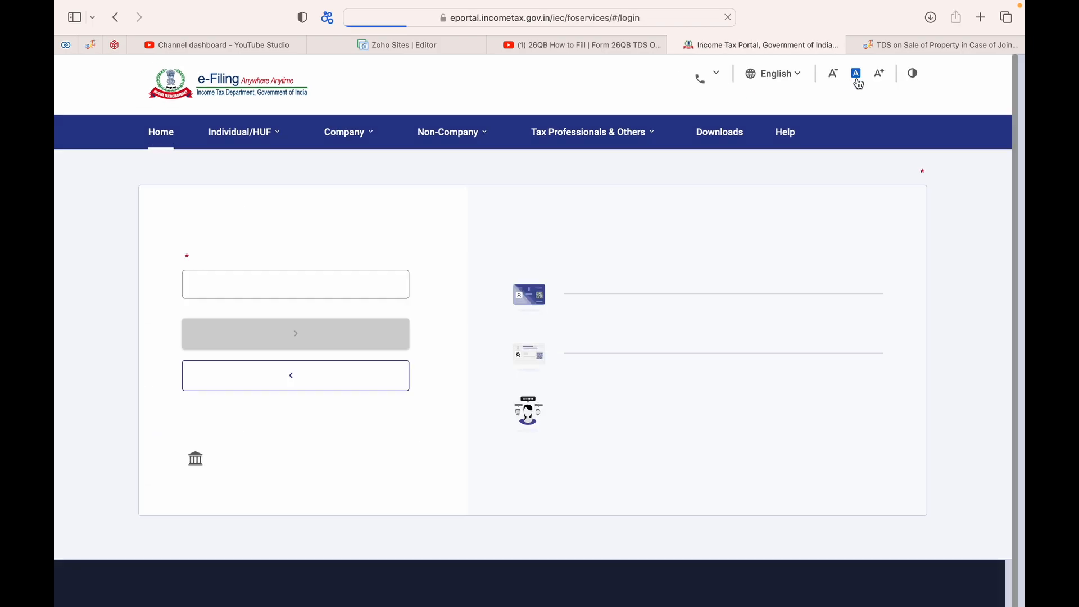
click(272, 309)
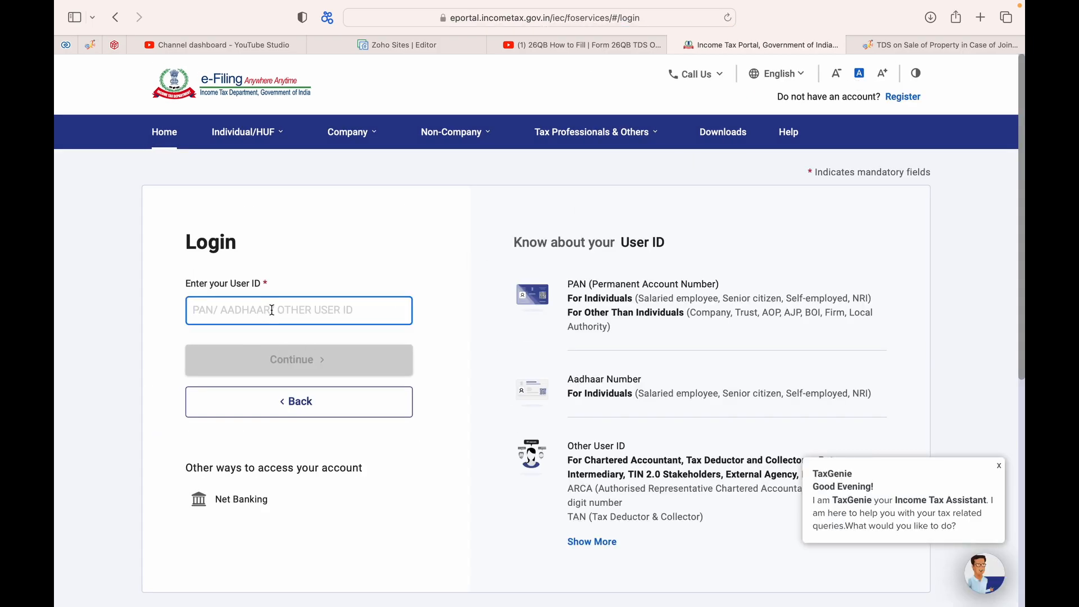
text(ap)
key(BackSpace)
key(BackSpace)
text(AP••••••••)
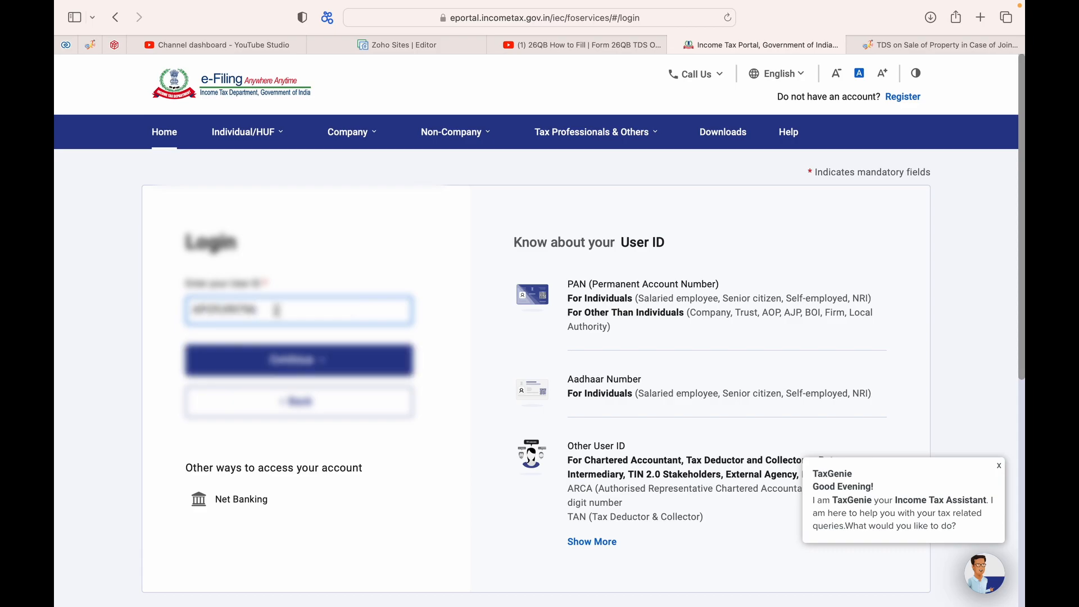
click(293, 360)
click(192, 330)
click(260, 433)
text(••••••••••)
click(291, 501)
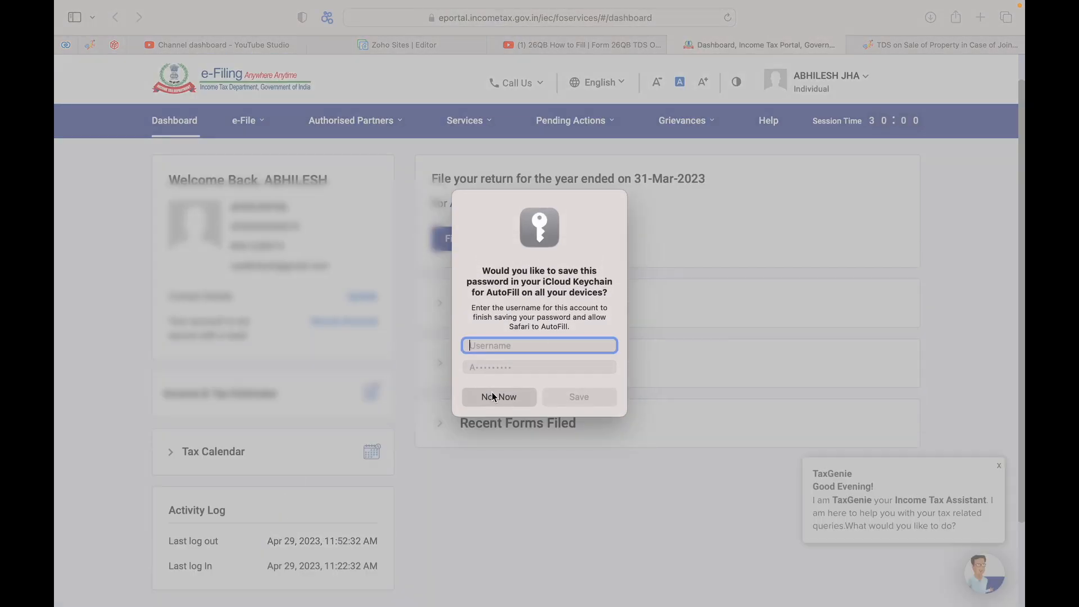
click(492, 397)
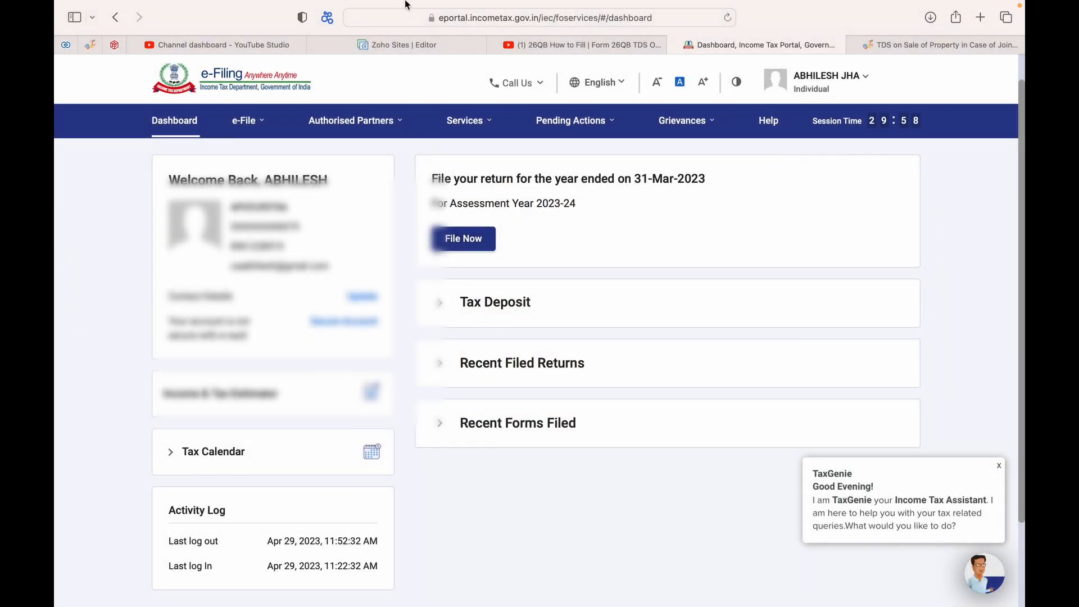
Step: Start a New Payment under e-Pay Tax, dismissing TaxGenie, and locate the 26 QB tile
mouse_move(247, 121)
mouse_move(262, 180)
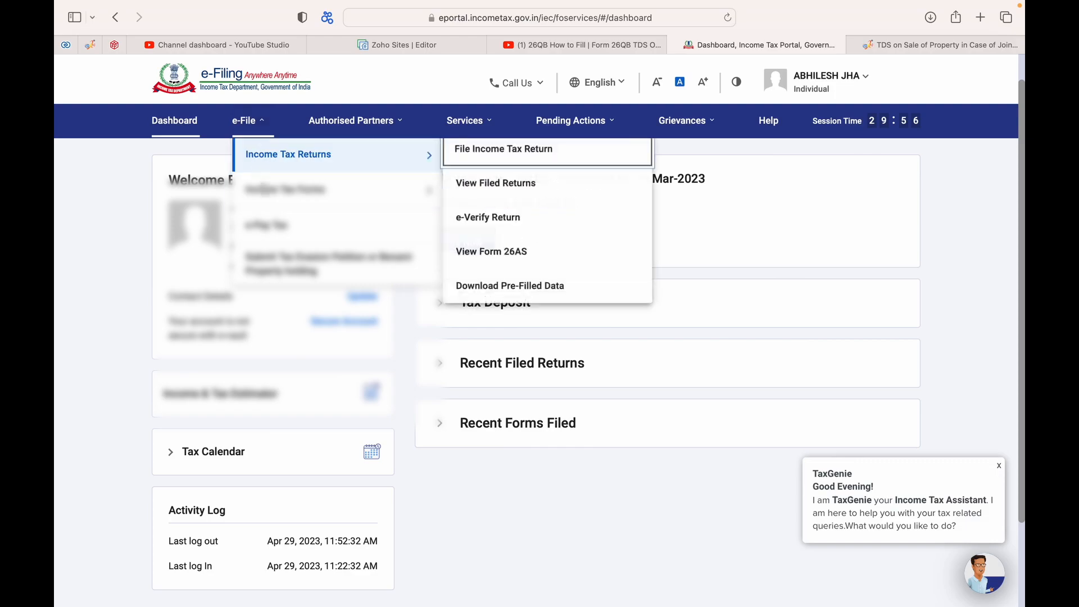
click(269, 225)
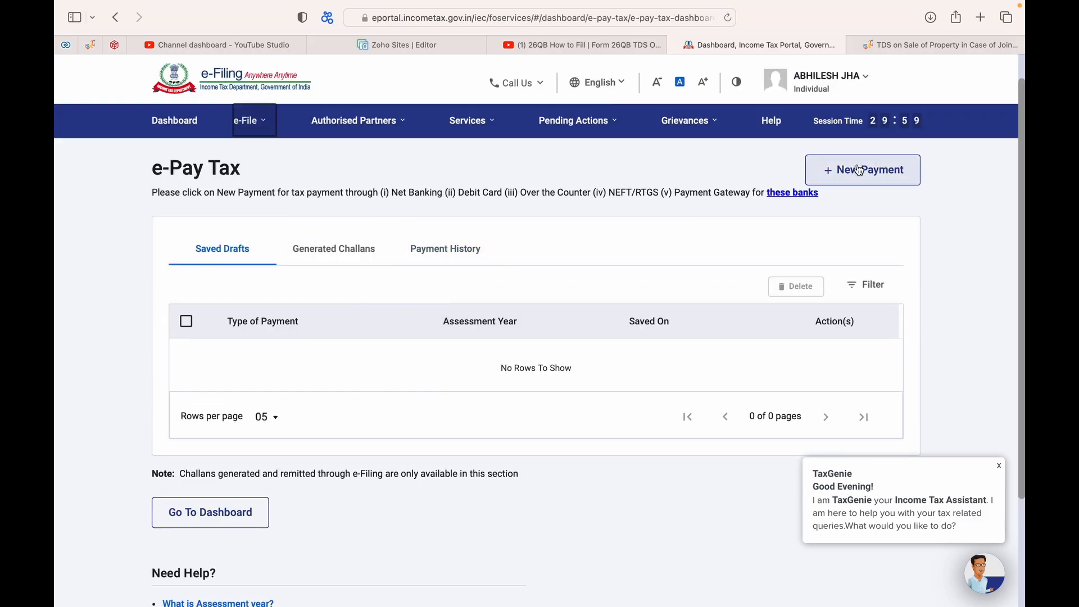
click(858, 172)
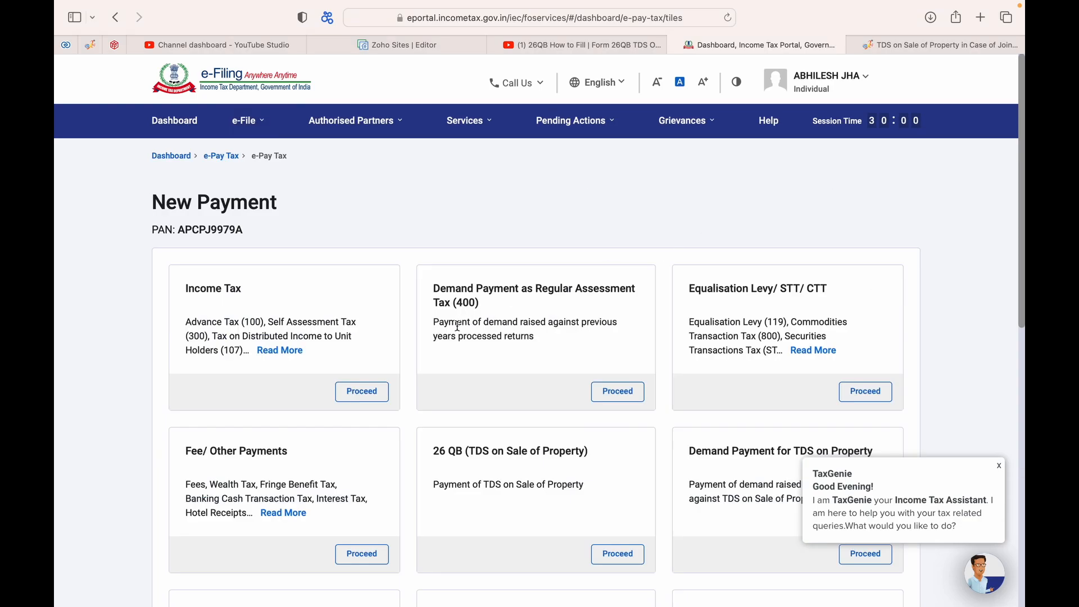
scroll(456, 321, down, 3)
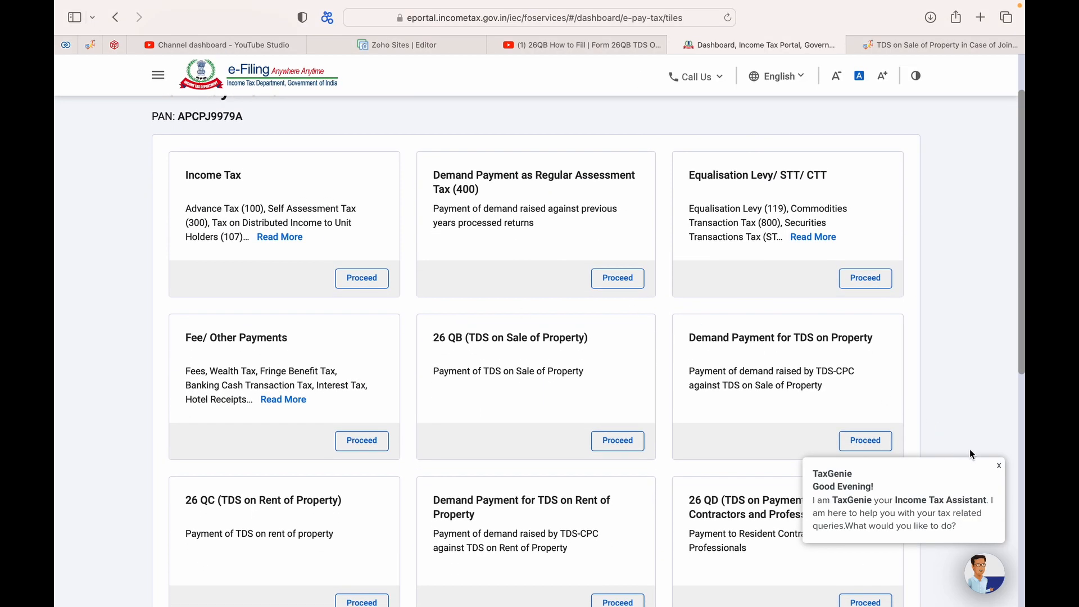
click(998, 466)
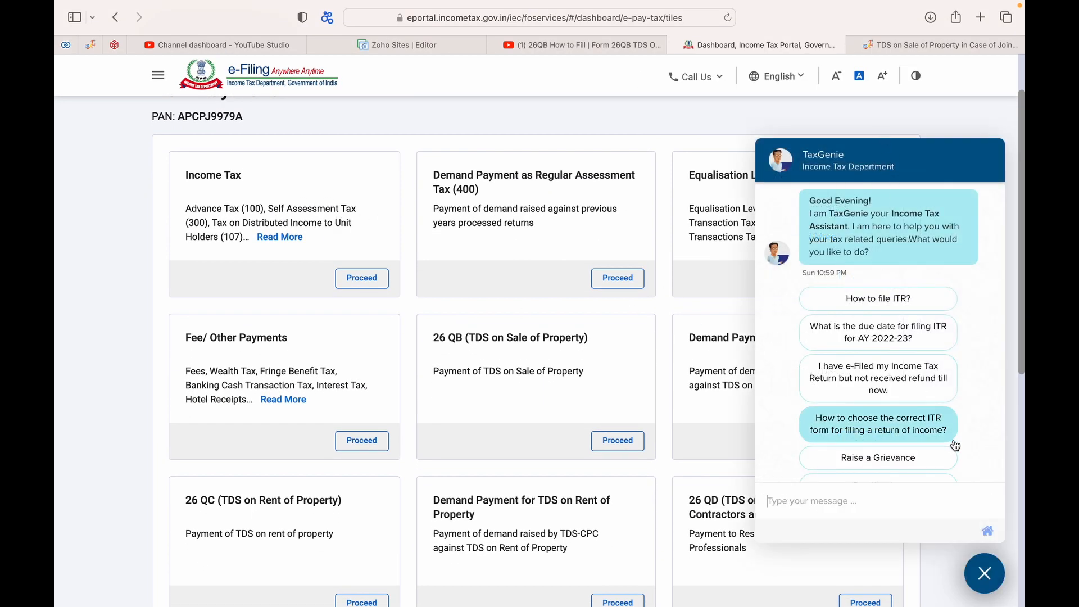
click(984, 573)
scroll(489, 308, down, 2)
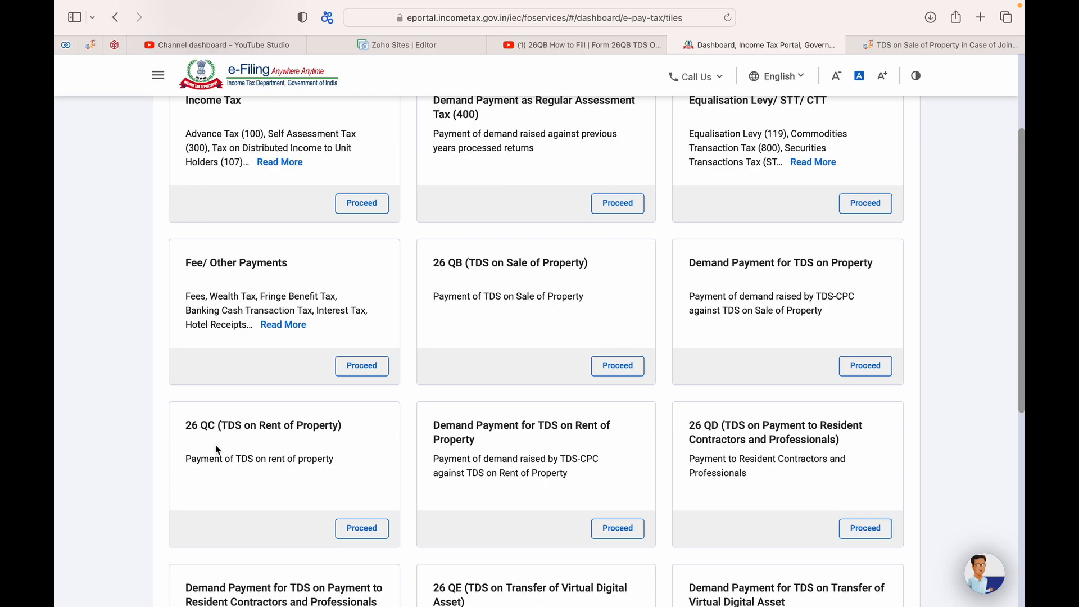
scroll(233, 466, down, 1)
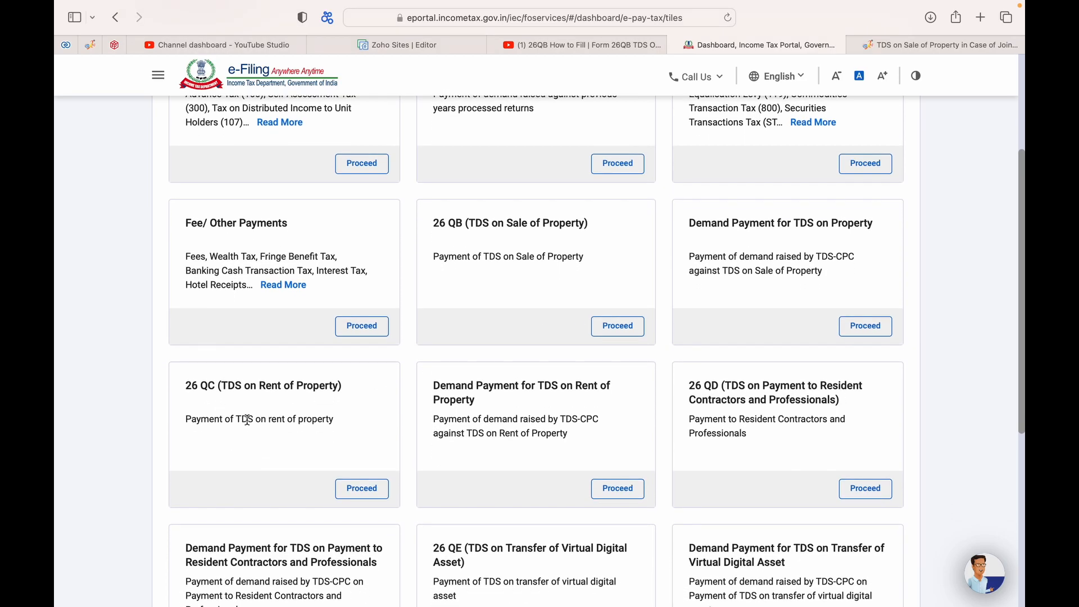
scroll(289, 457, down, 2)
scroll(289, 456, down, 1)
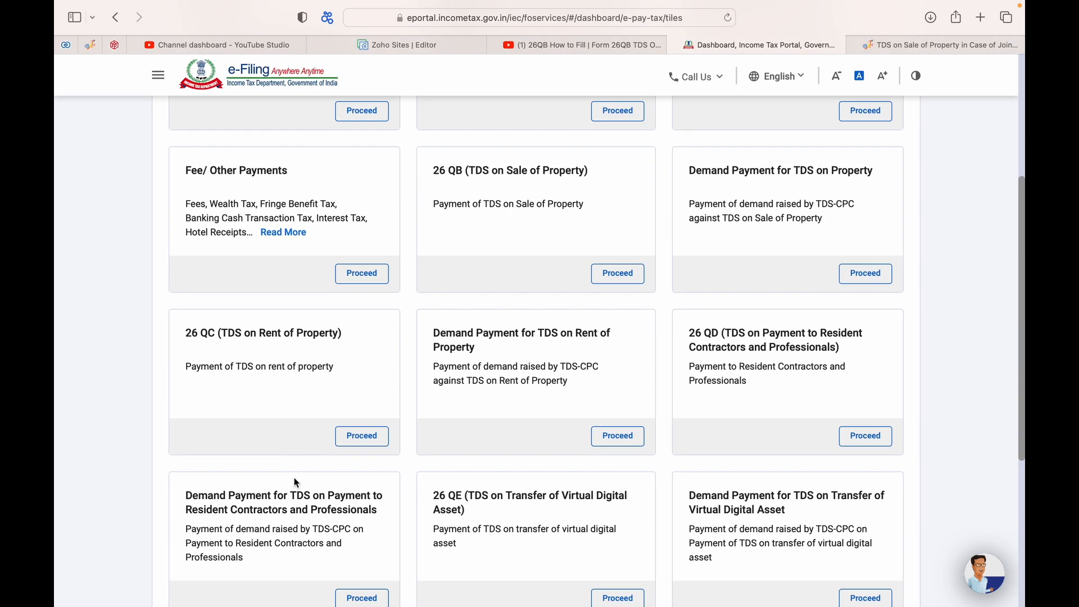
scroll(580, 400, up, 3)
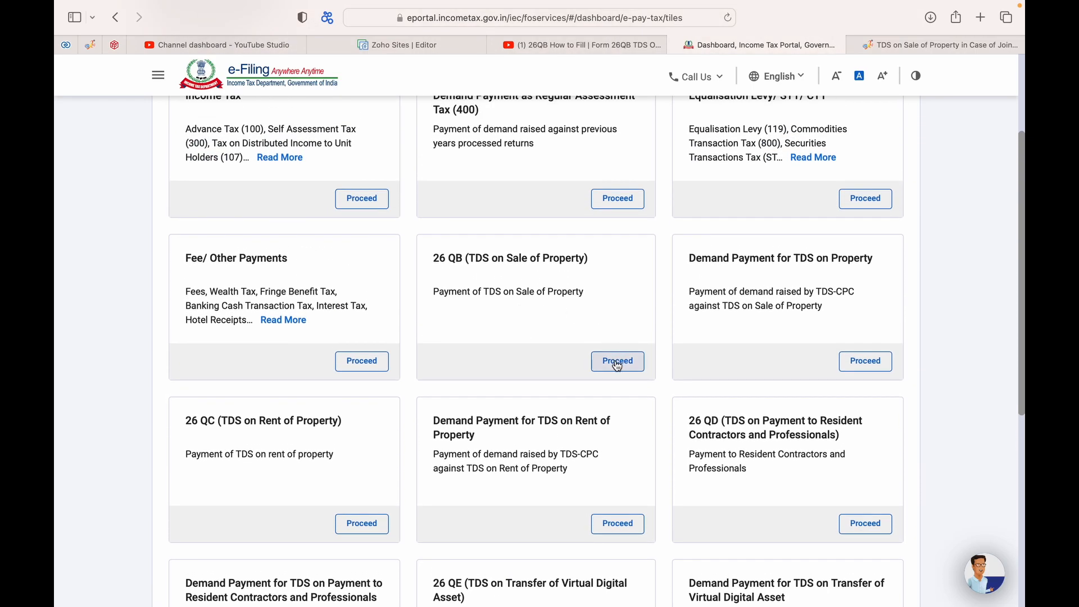
Step: Open the 26 QB form and keep the seller as Resident after viewing the Non Resident warning
click(618, 362)
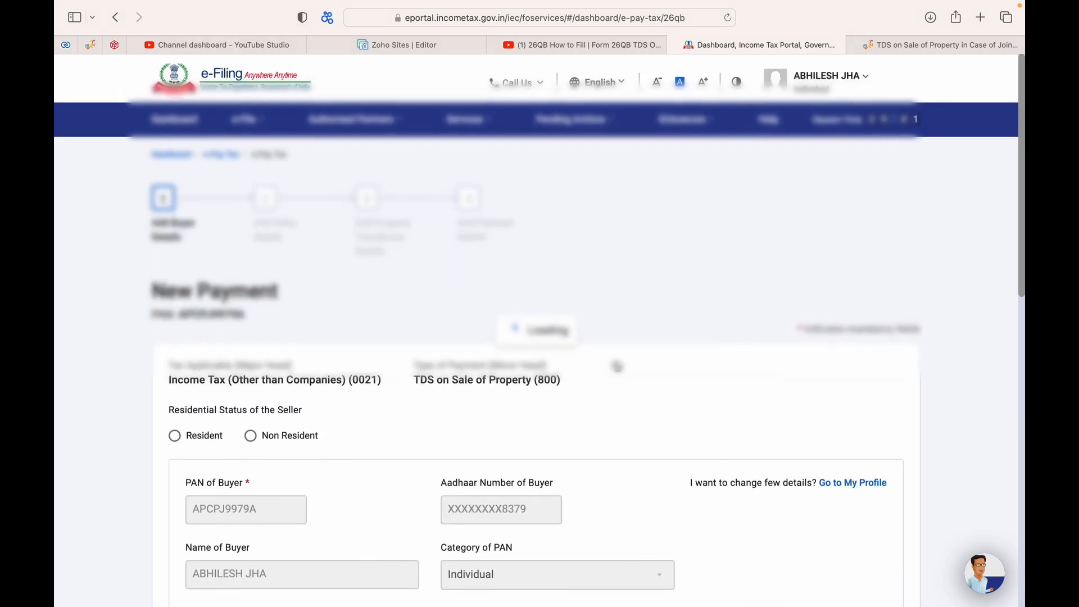
scroll(396, 430, down, 3)
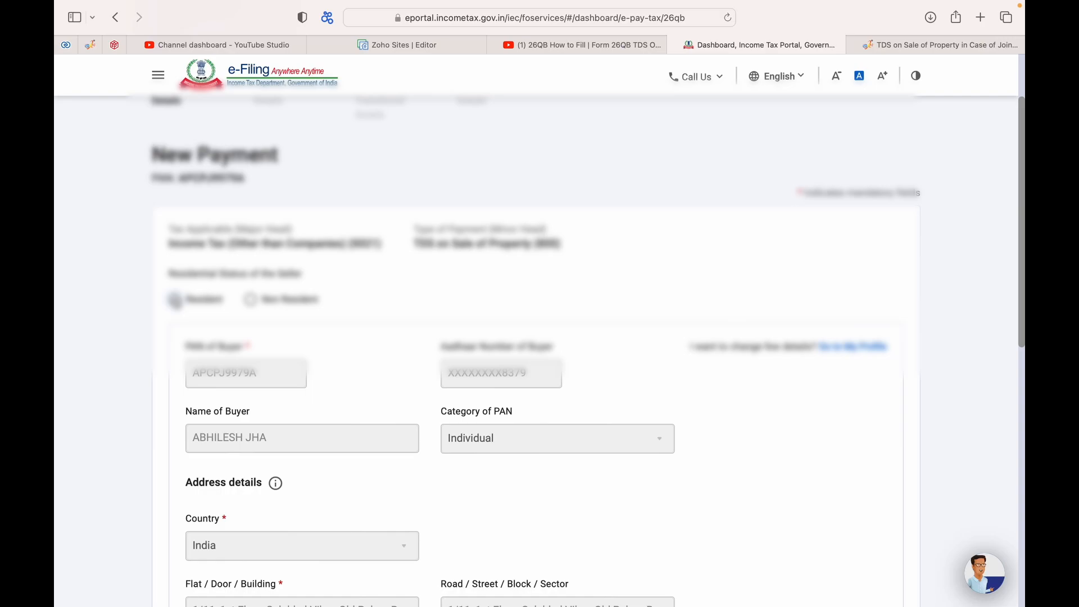
scroll(175, 299, down, 1)
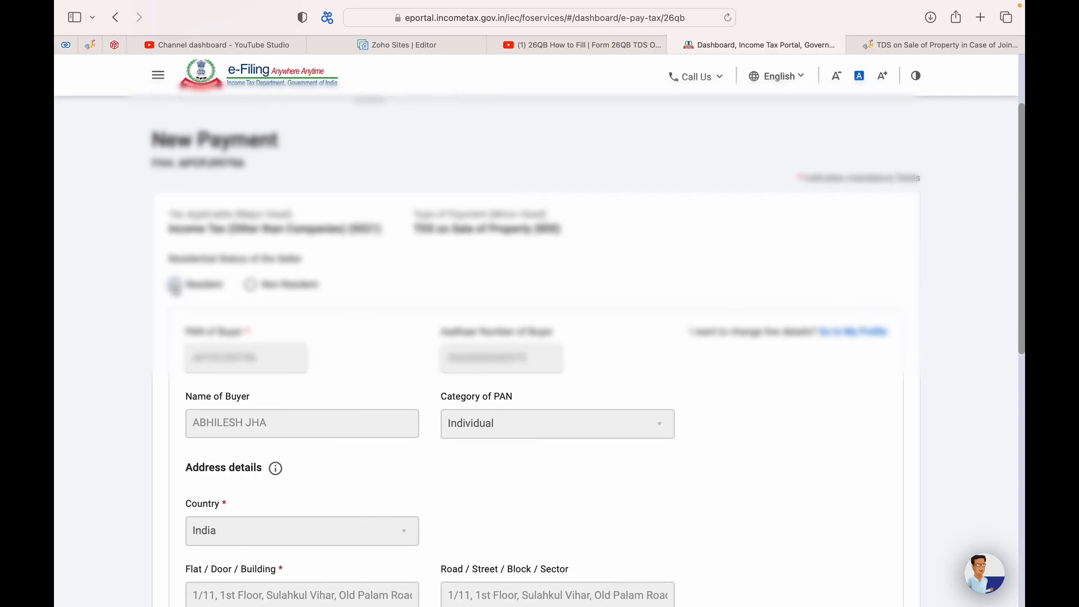
click(250, 284)
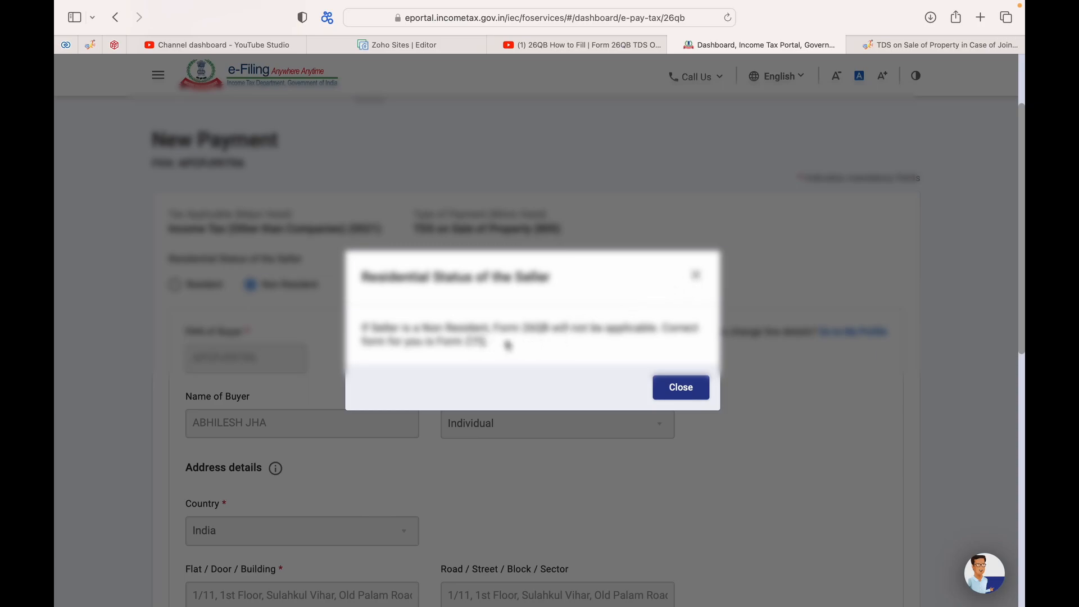
click(677, 388)
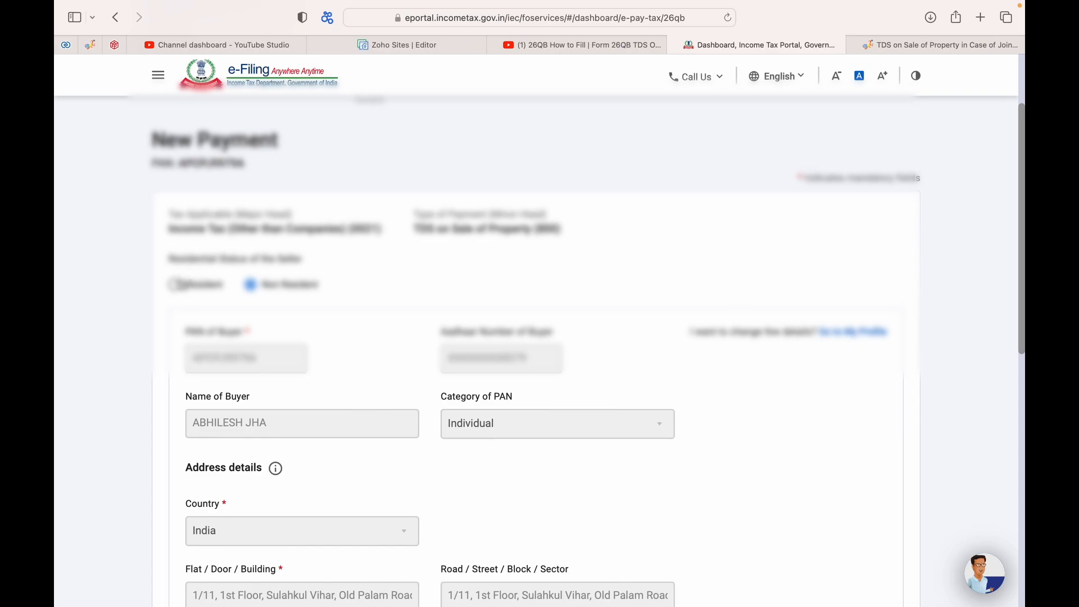
click(175, 284)
Step: Answer Yes to whether there is more than one buyer
scroll(280, 365, down, 3)
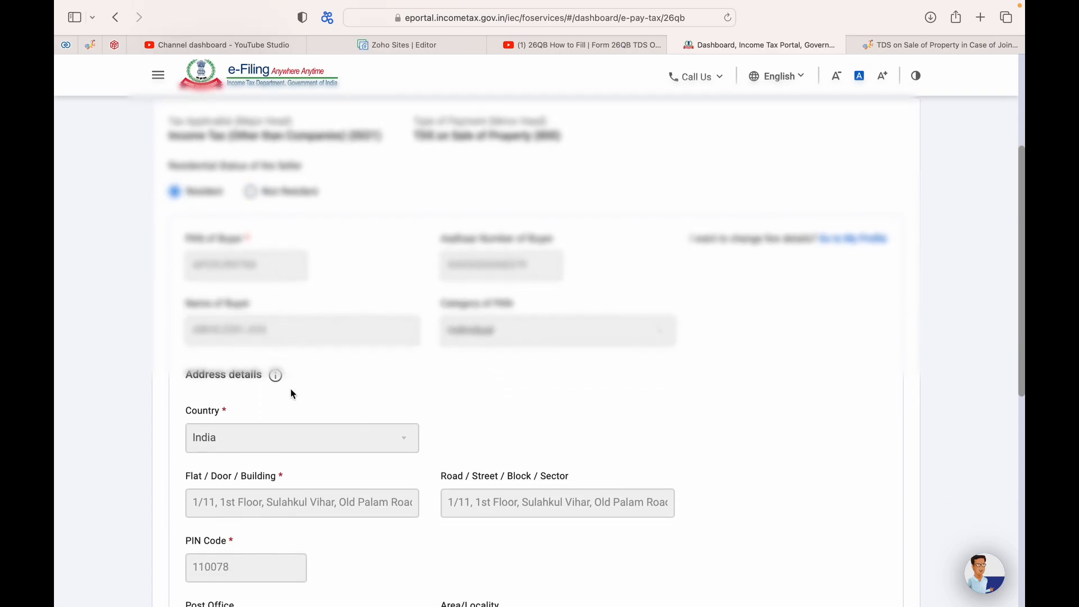
scroll(265, 315, down, 5)
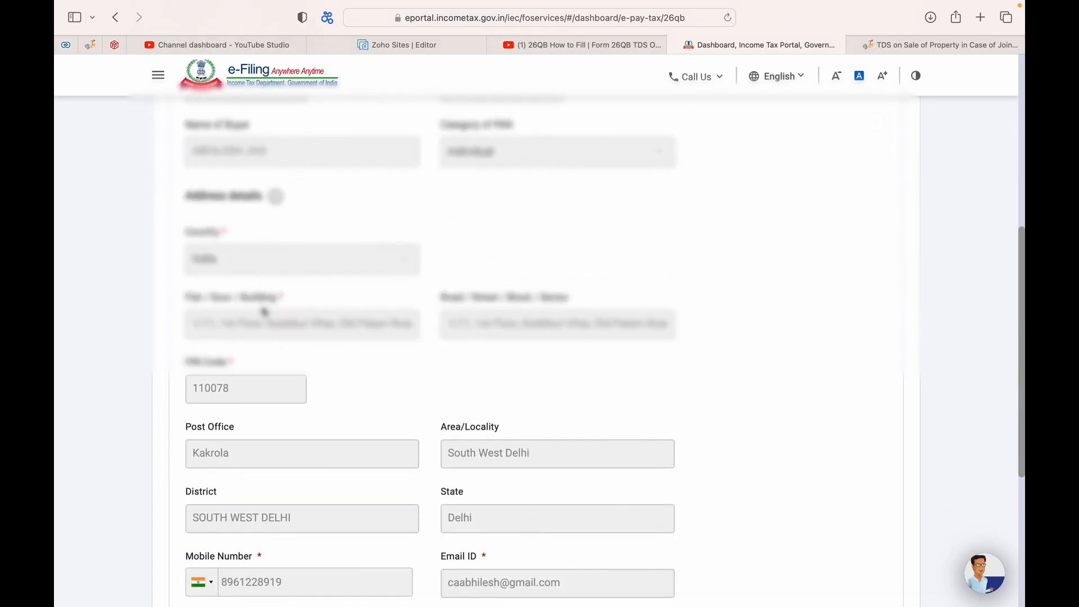
scroll(271, 330, up, 4)
scroll(318, 368, down, 8)
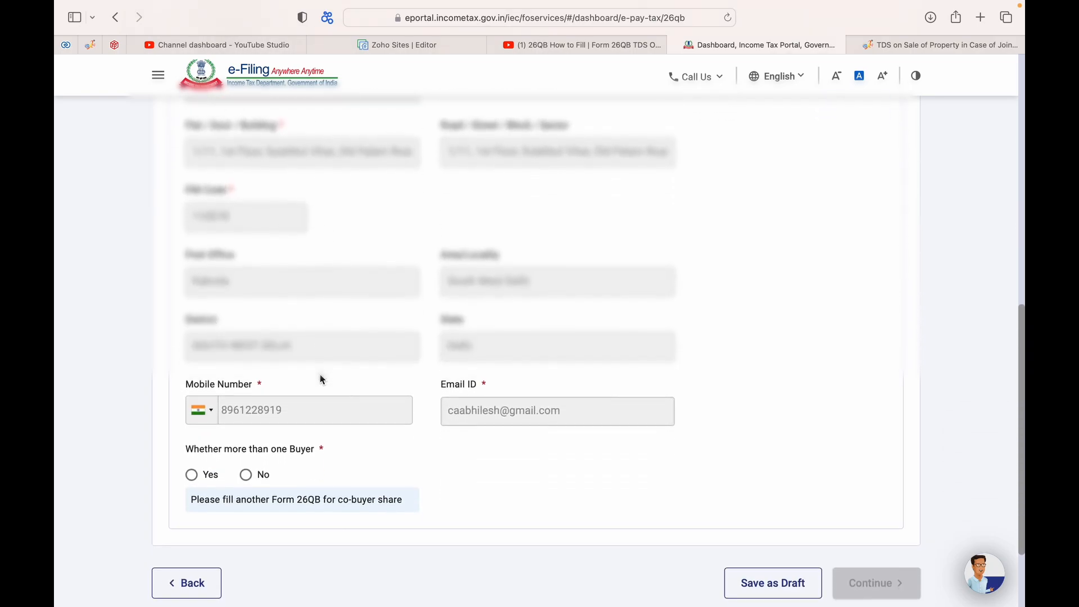
scroll(320, 378, down, 2)
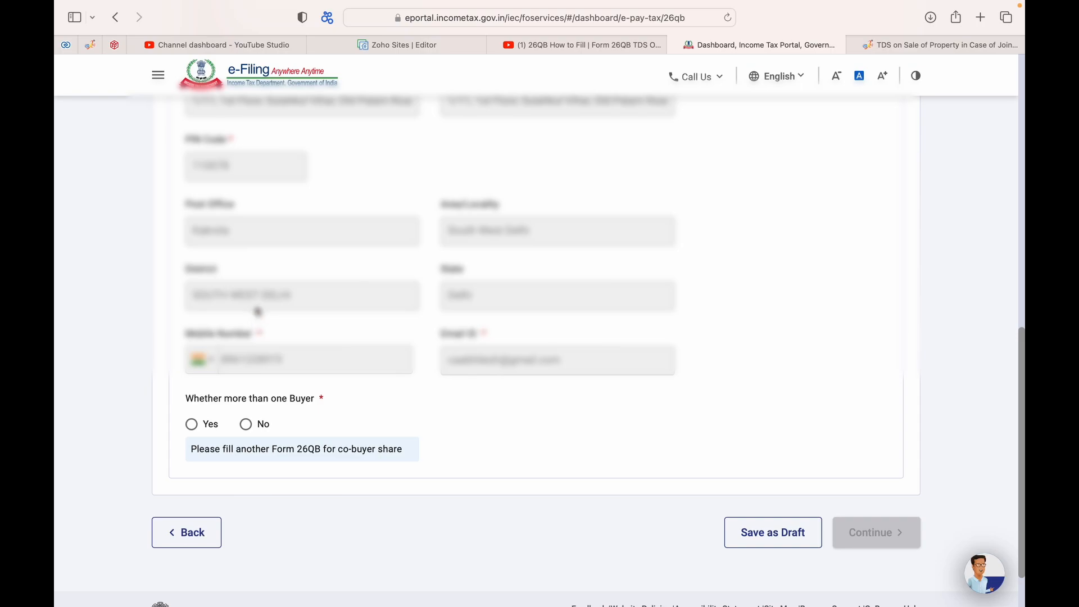
click(192, 425)
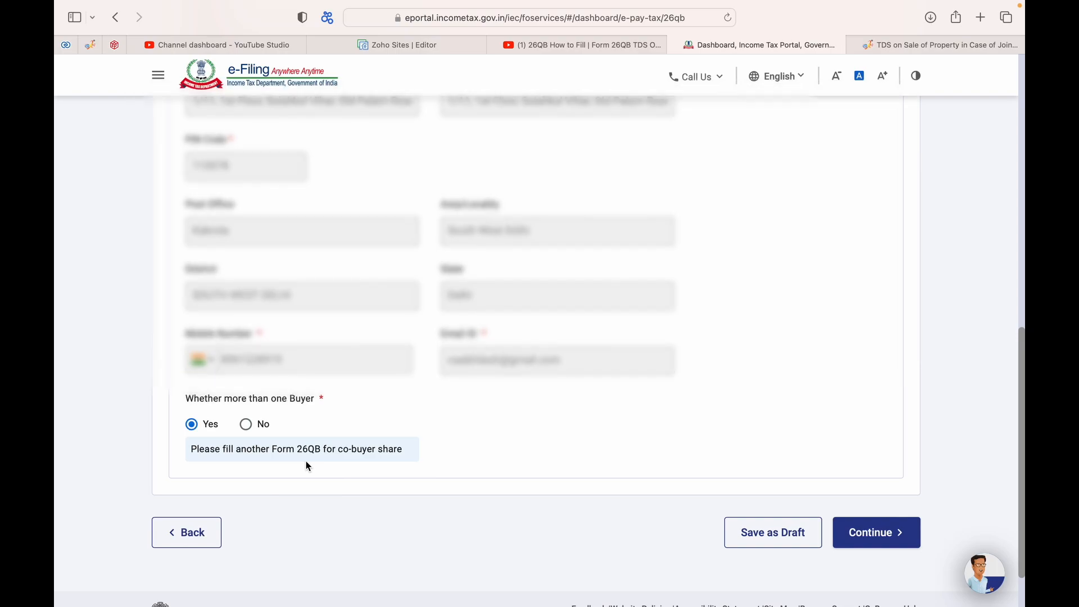
click(247, 425)
click(192, 425)
Step: Enter the seller's PAN and its confirmation
click(867, 532)
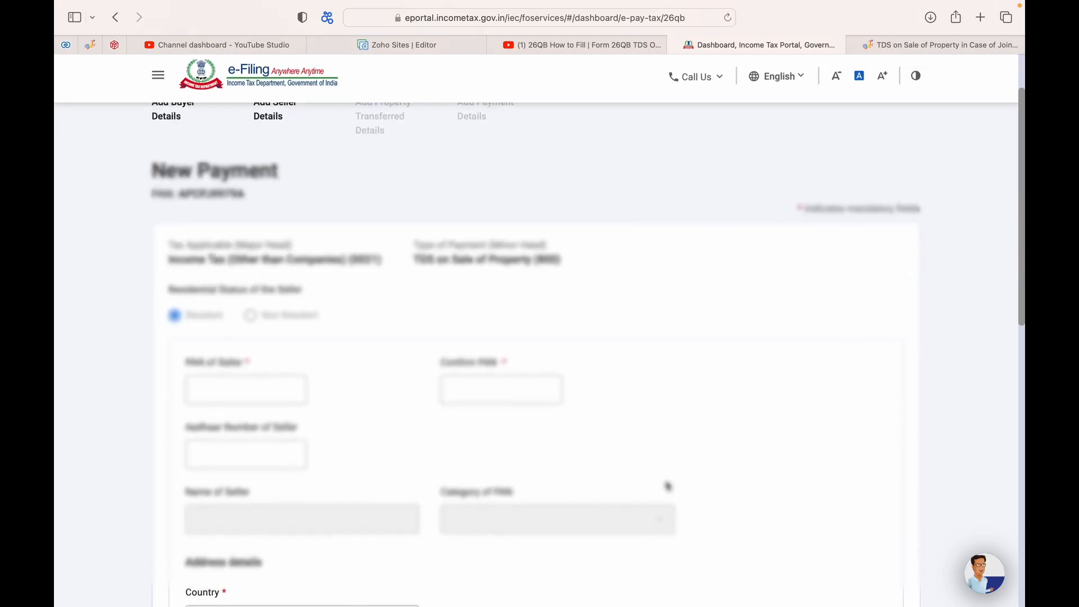
click(205, 383)
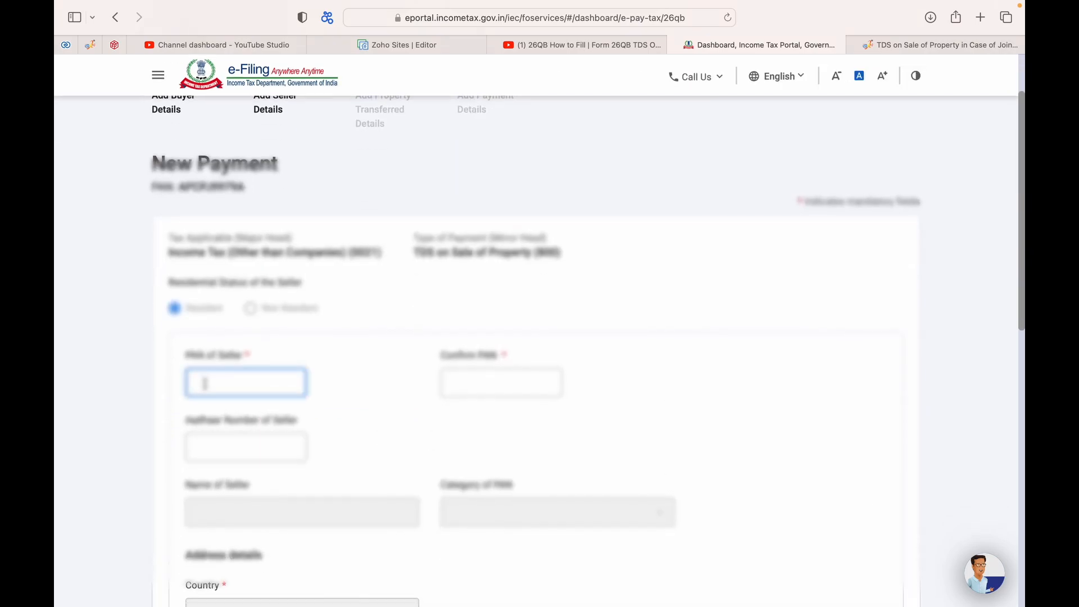
key(Tab)
Step: Give the seller flat DWARKA and PIN 110078, and answer Yes to more than one seller
scroll(283, 457, down, 2)
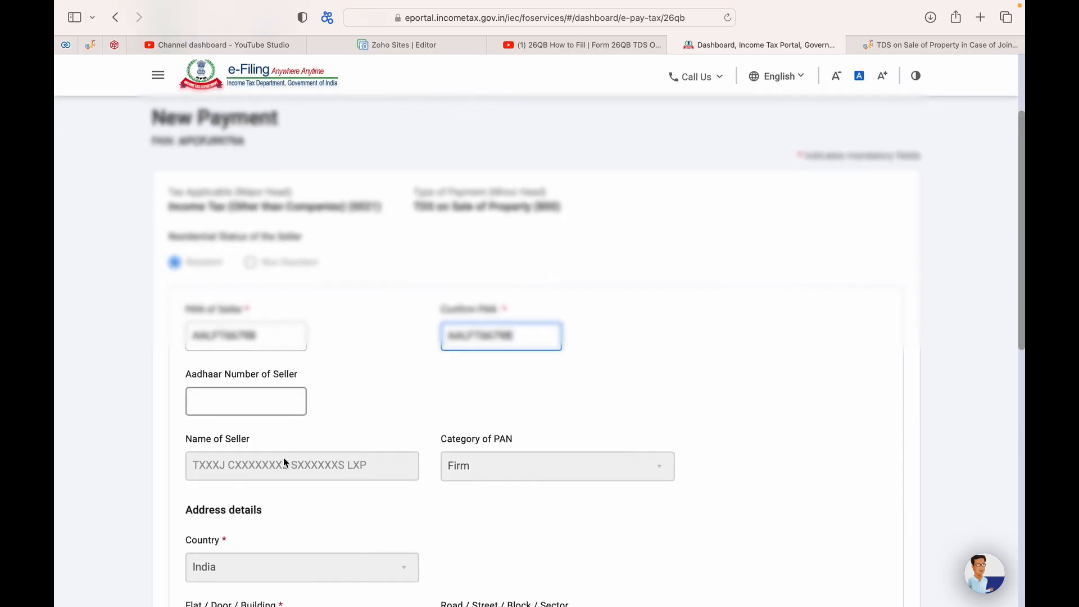
click(242, 404)
scroll(332, 413, down, 2)
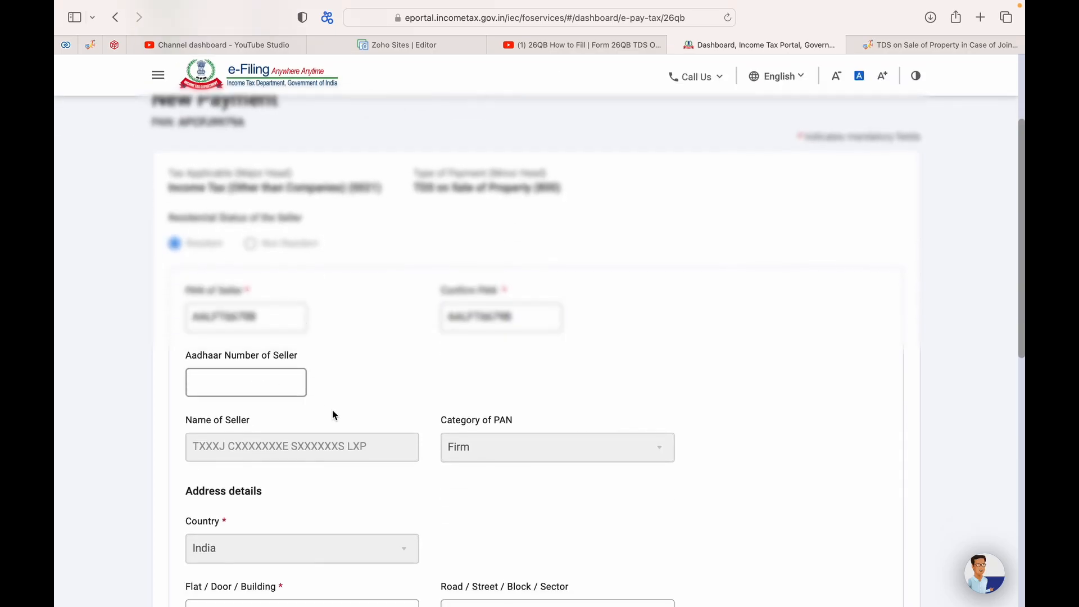
scroll(365, 409, down, 6)
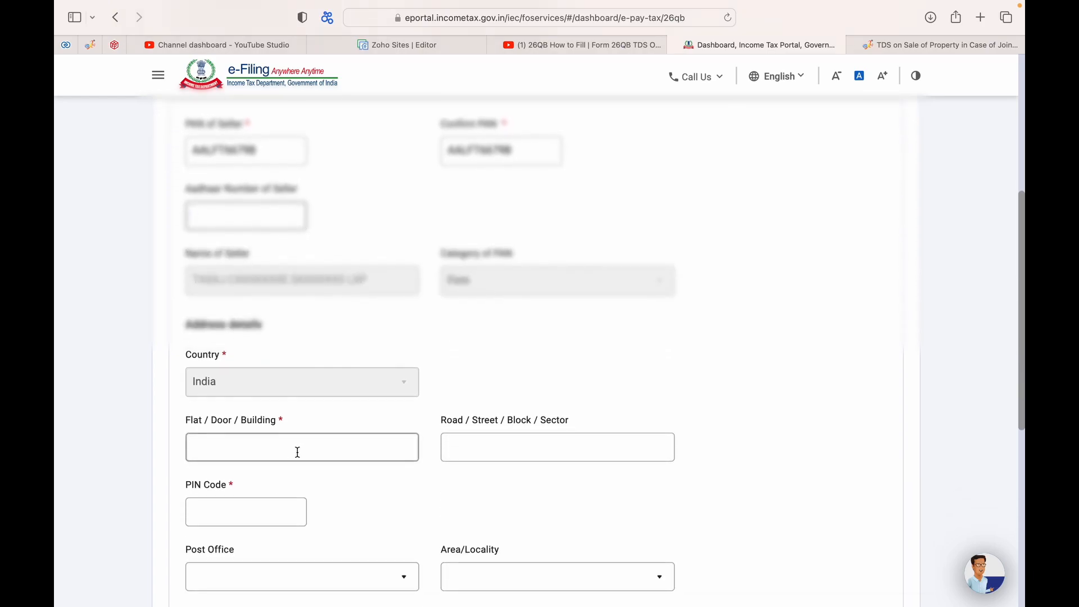
click(270, 404)
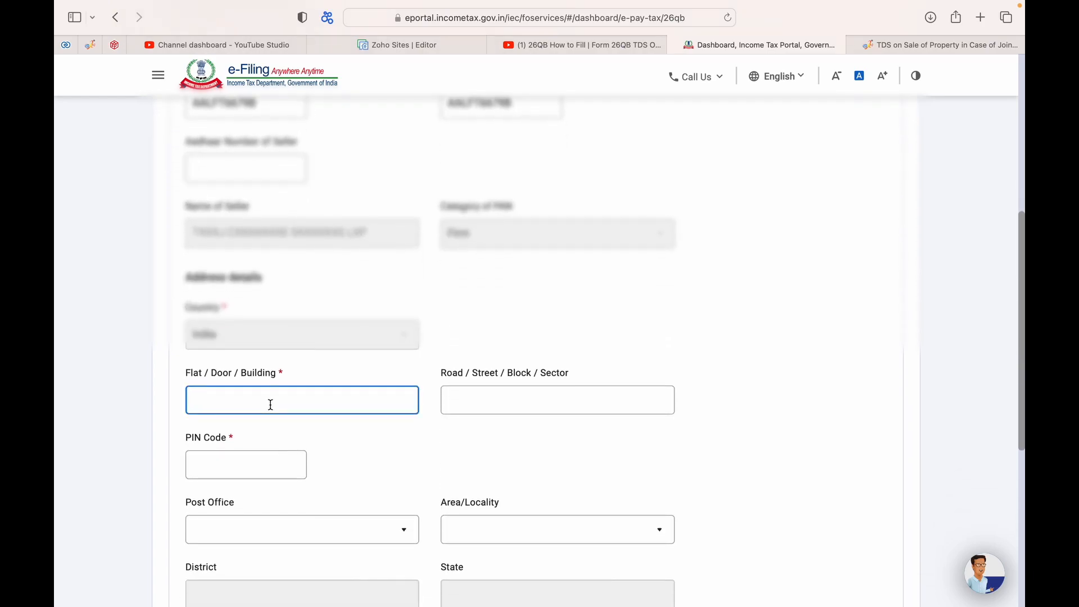
text(DWARKA)
click(269, 470)
text(110078)
scroll(315, 469, down, 6)
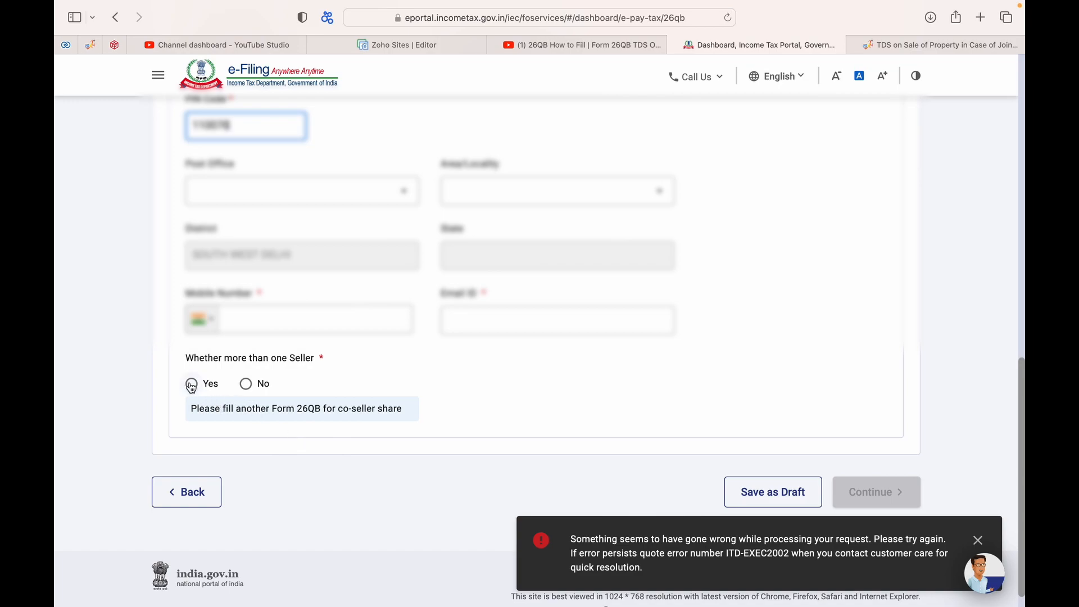
click(192, 385)
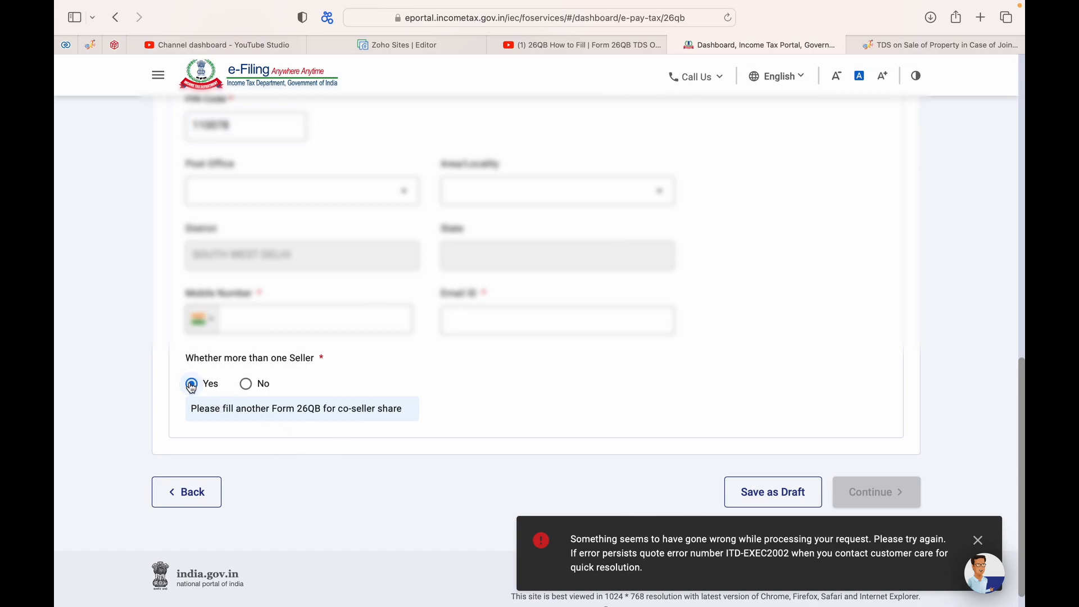
Step: Fill in the seller's mobile number and e-mail address
scroll(288, 367, up, 1)
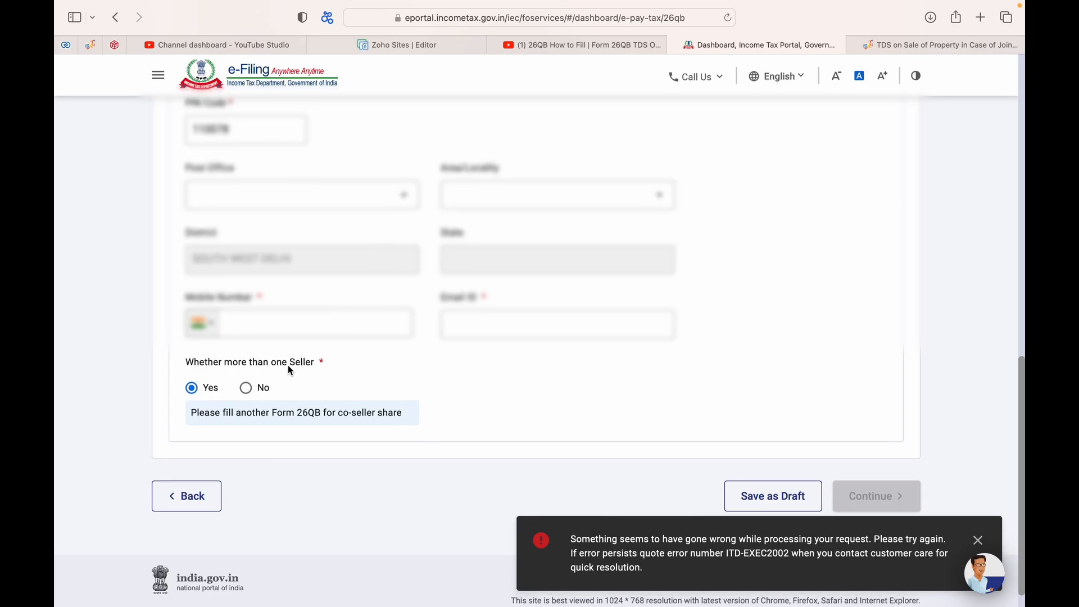
scroll(289, 393, up, 7)
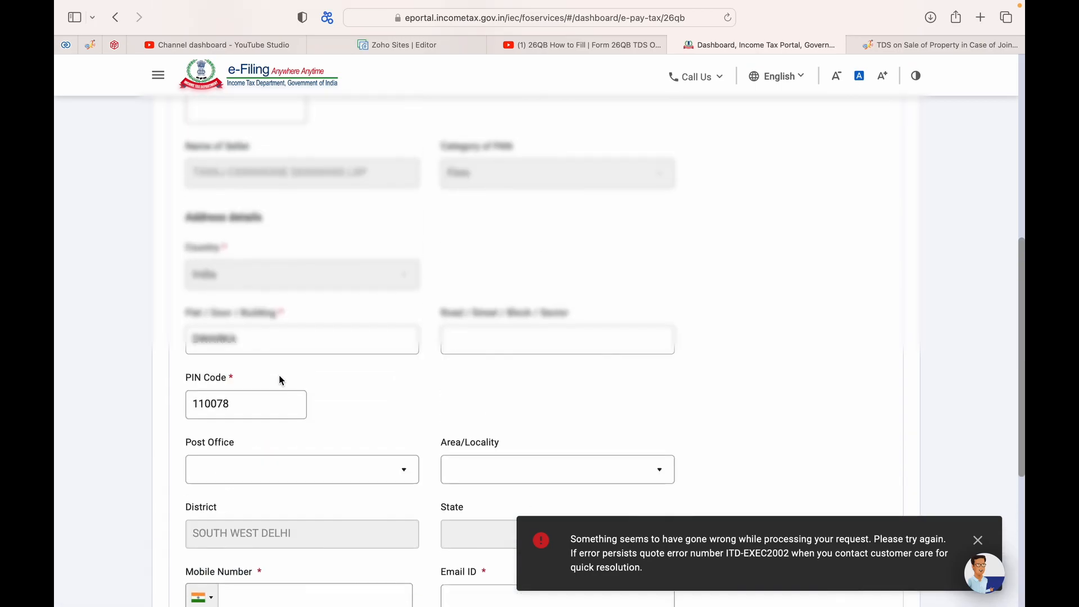
scroll(281, 382, down, 4)
click(293, 488)
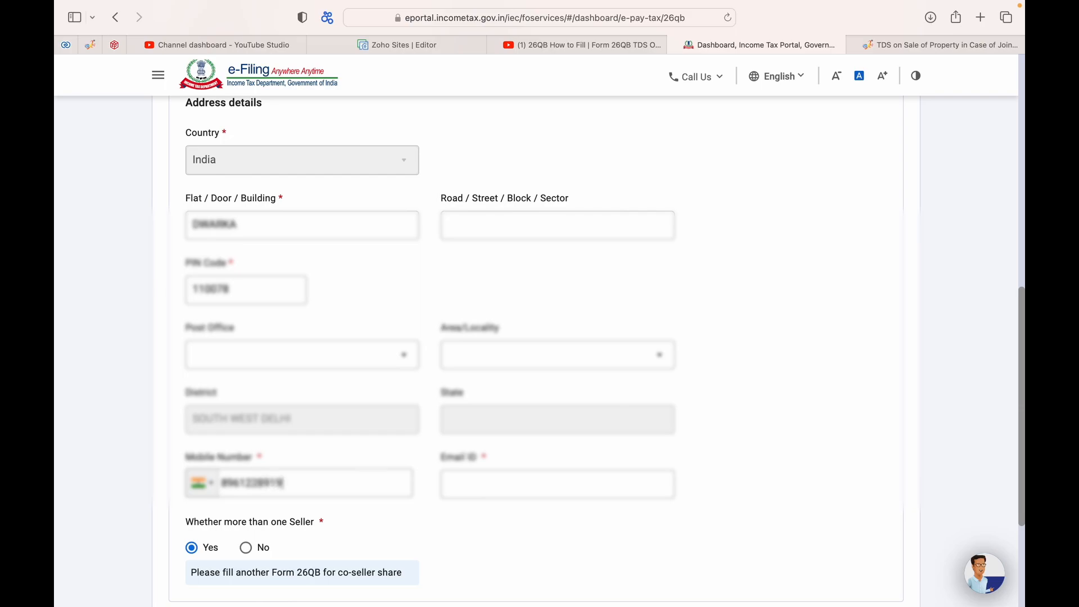
click(482, 483)
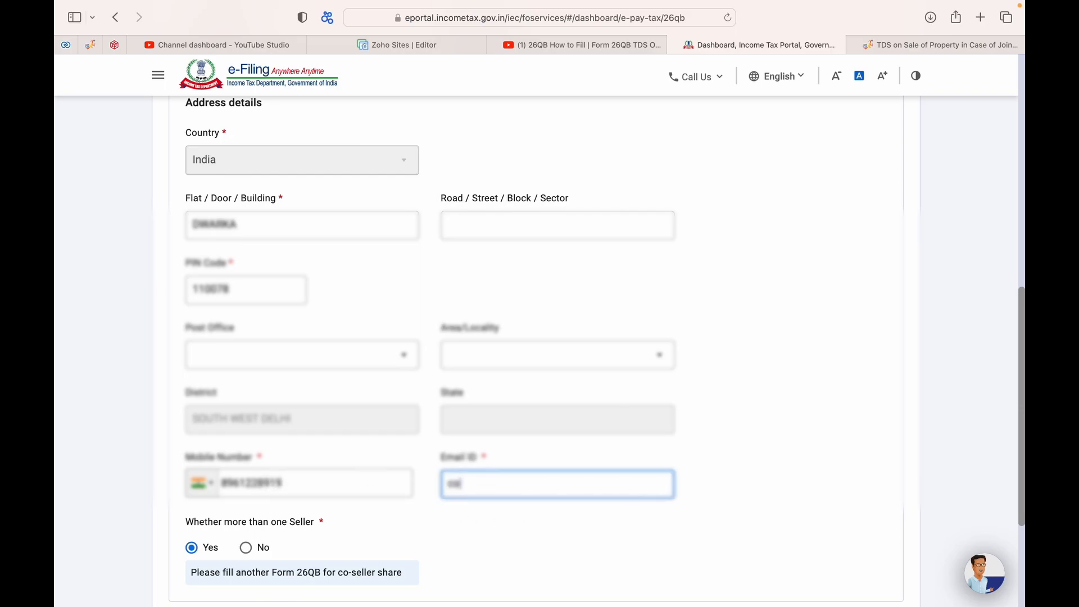
Step: Choose R.S.I Dwarka as the seller's locality and continue to property details
scroll(744, 379, down, 1)
click(801, 397)
scroll(802, 397, down, 5)
click(859, 480)
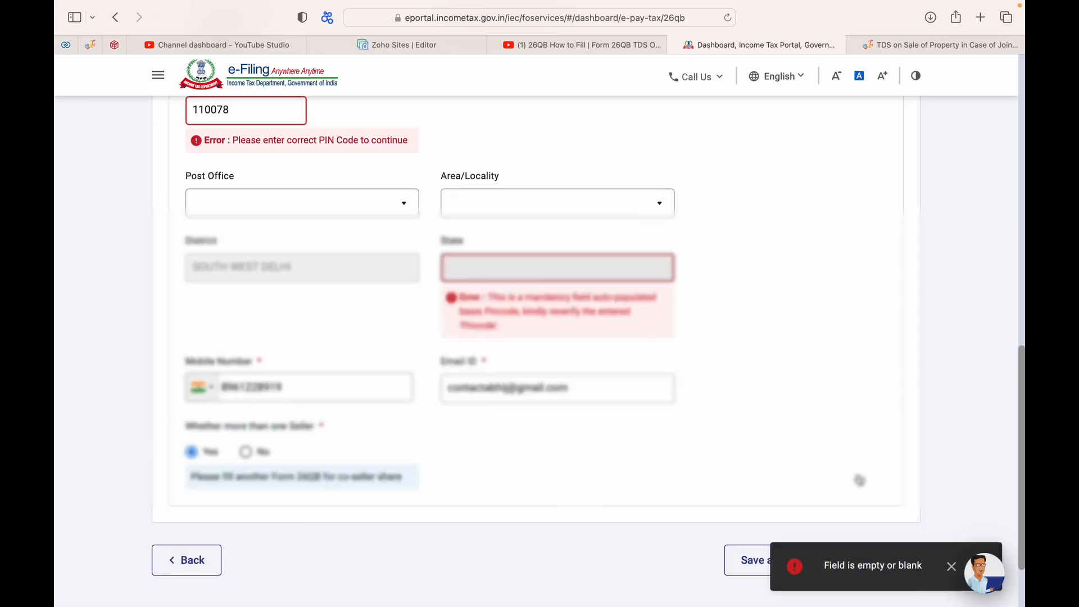
scroll(471, 312, up, 2)
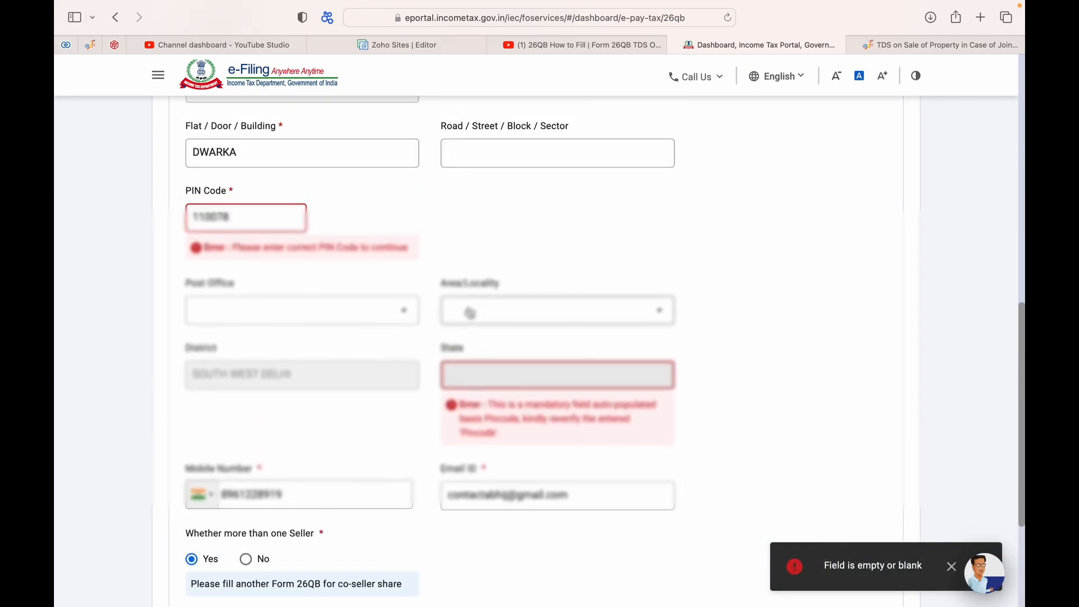
click(470, 313)
click(475, 370)
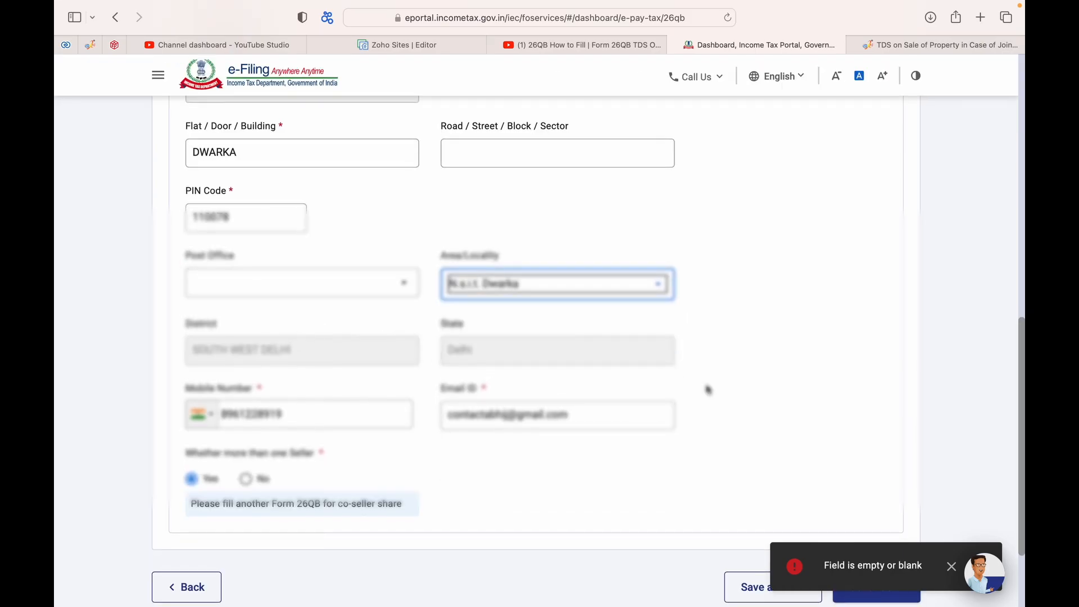
scroll(776, 438, down, 3)
click(888, 477)
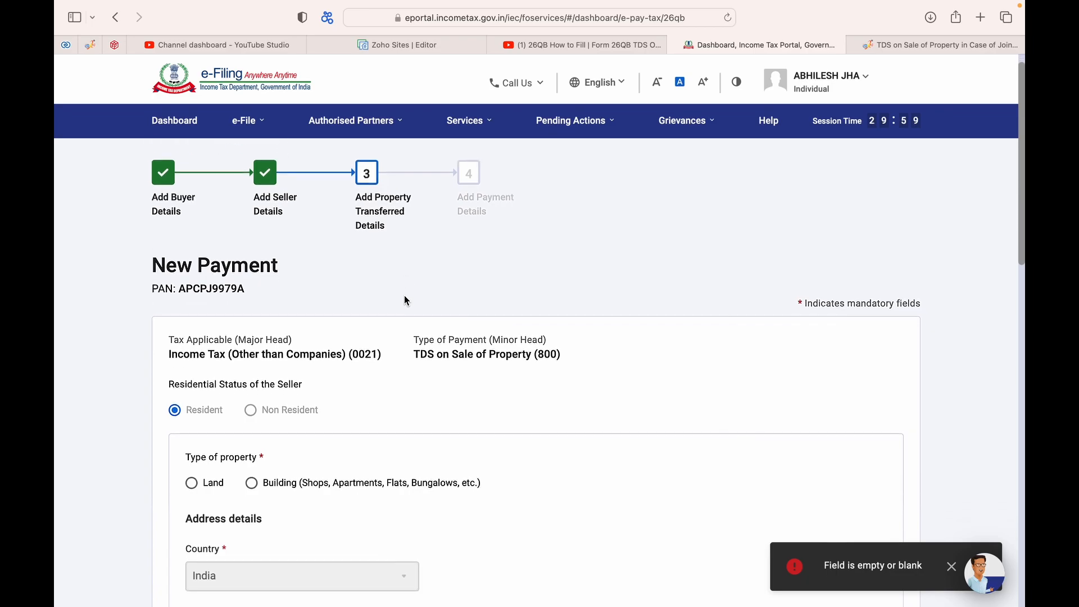
scroll(404, 298, down, 3)
scroll(404, 300, down, 2)
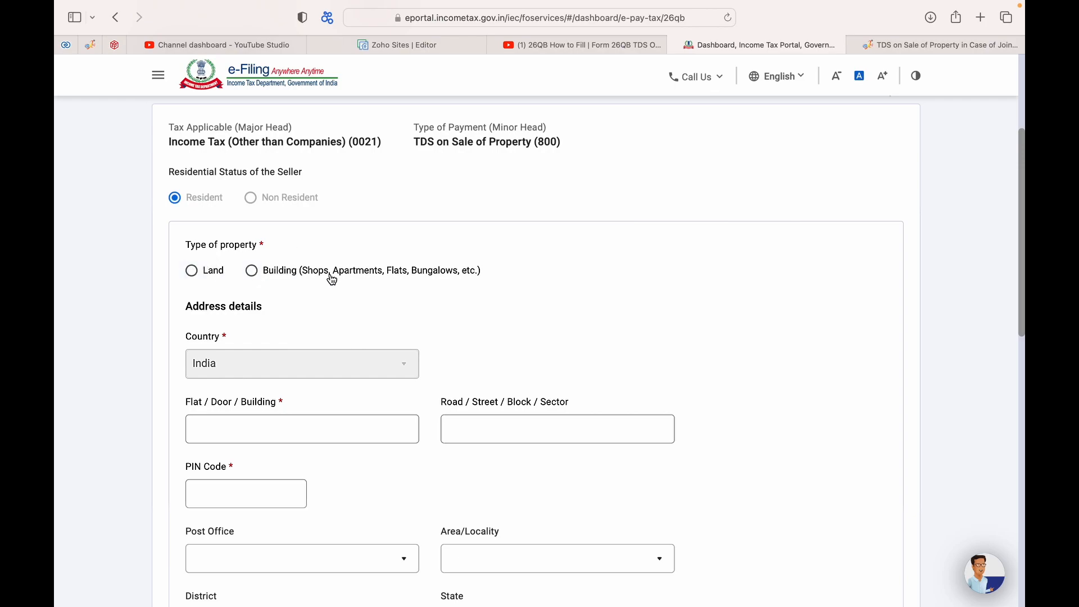
scroll(312, 323, down, 1)
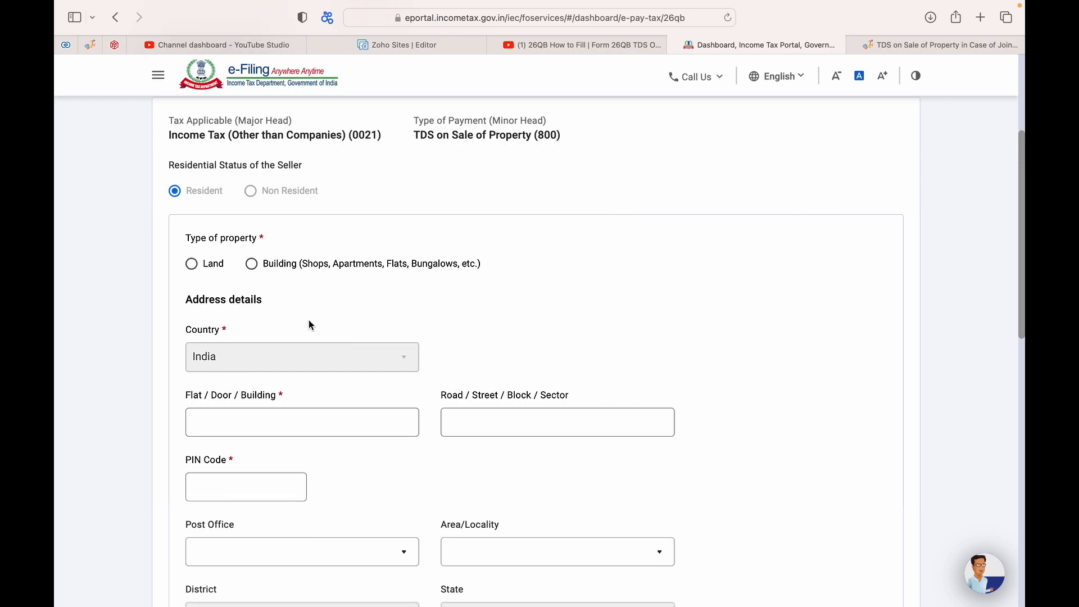
click(251, 243)
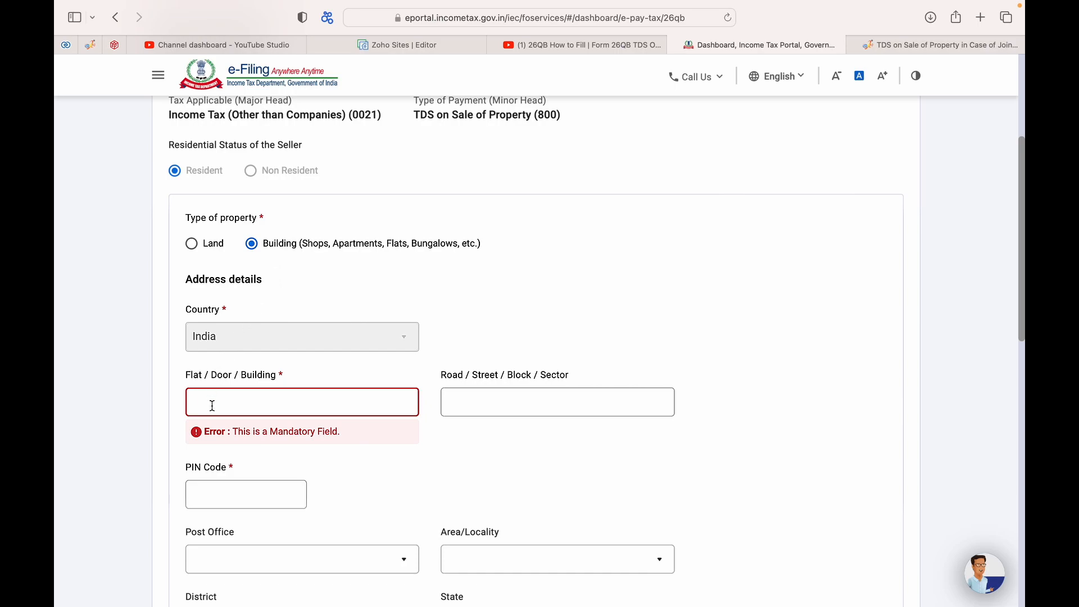
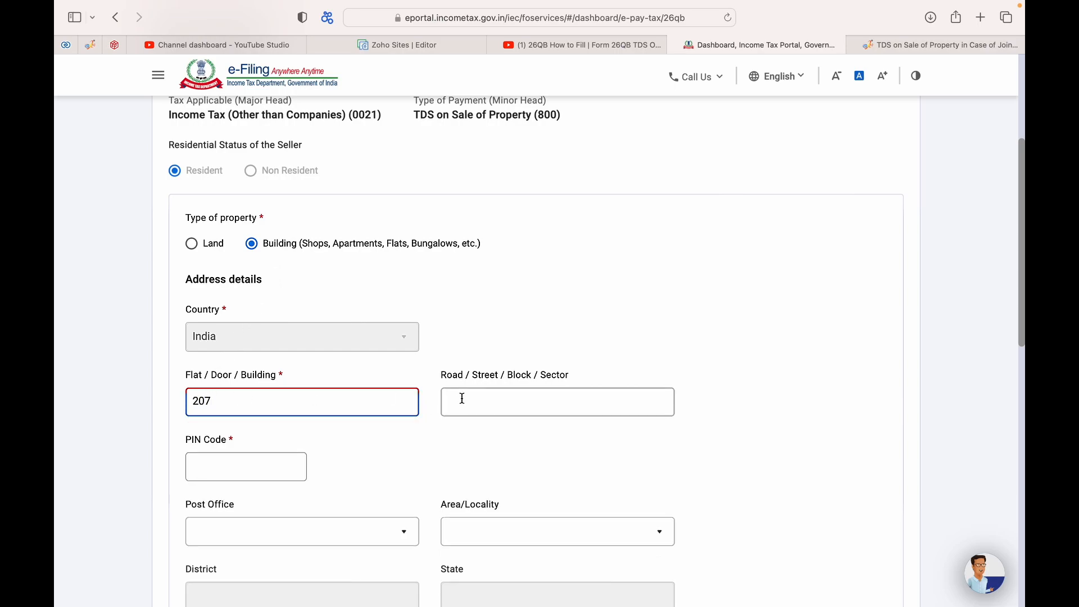
click(464, 403)
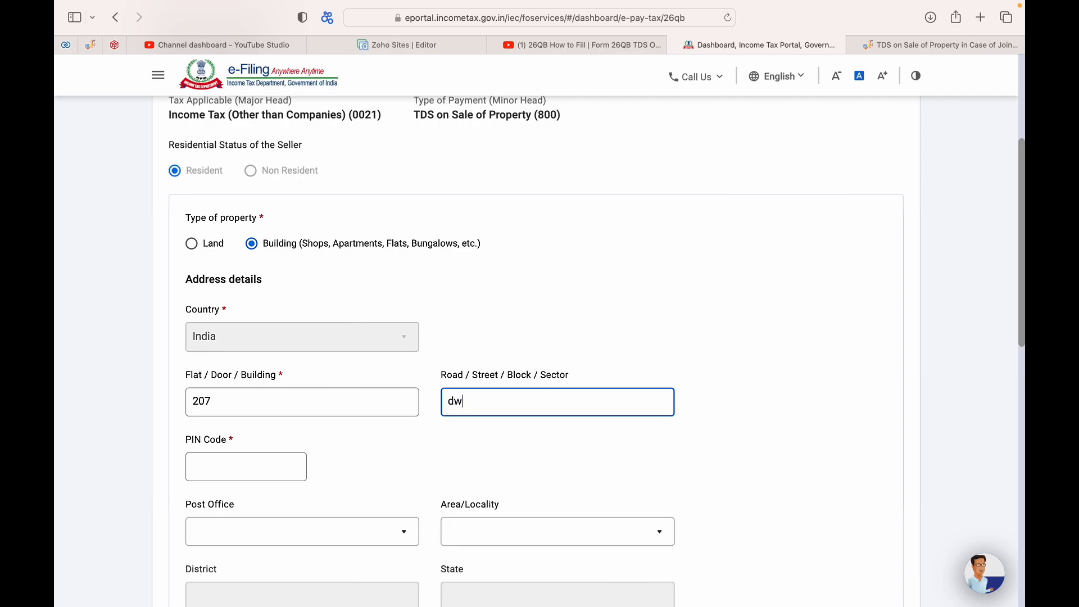
click(223, 461)
text(110909)
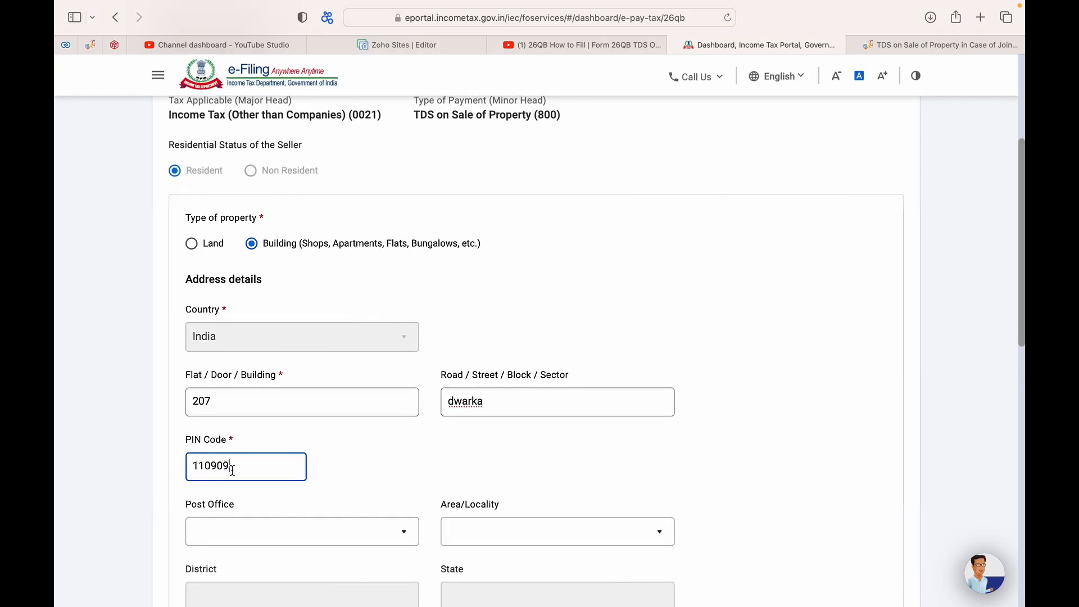
key(BackSpace)
key(BackSpace)
key(BackSpace)
text(078)
Step: Choose N.s.i.t. Dwarka as both the property's post office and locality
scroll(315, 431, down, 3)
click(315, 431)
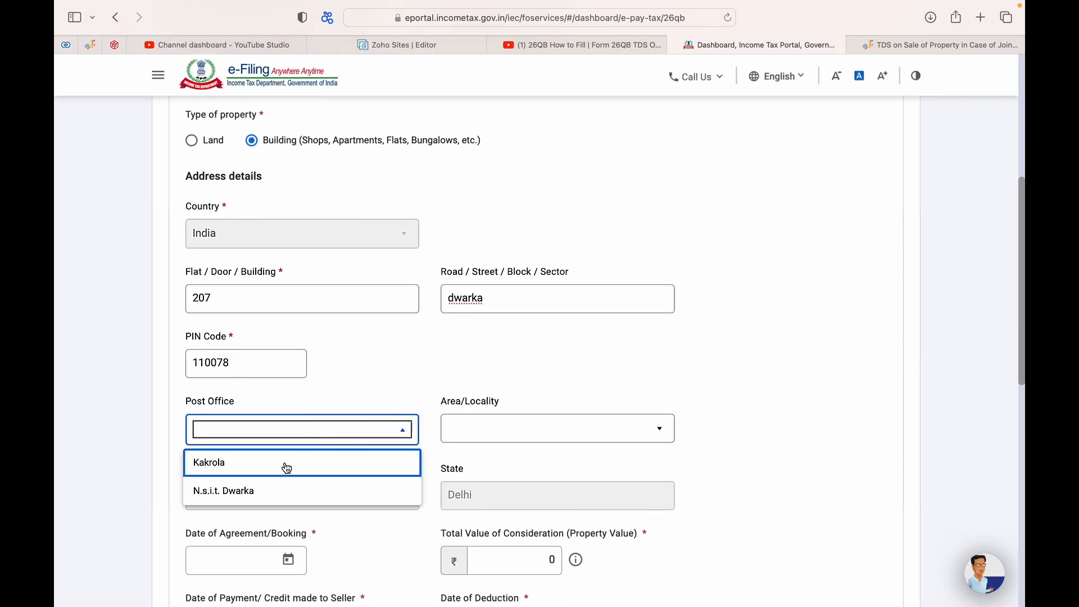
click(258, 495)
click(489, 433)
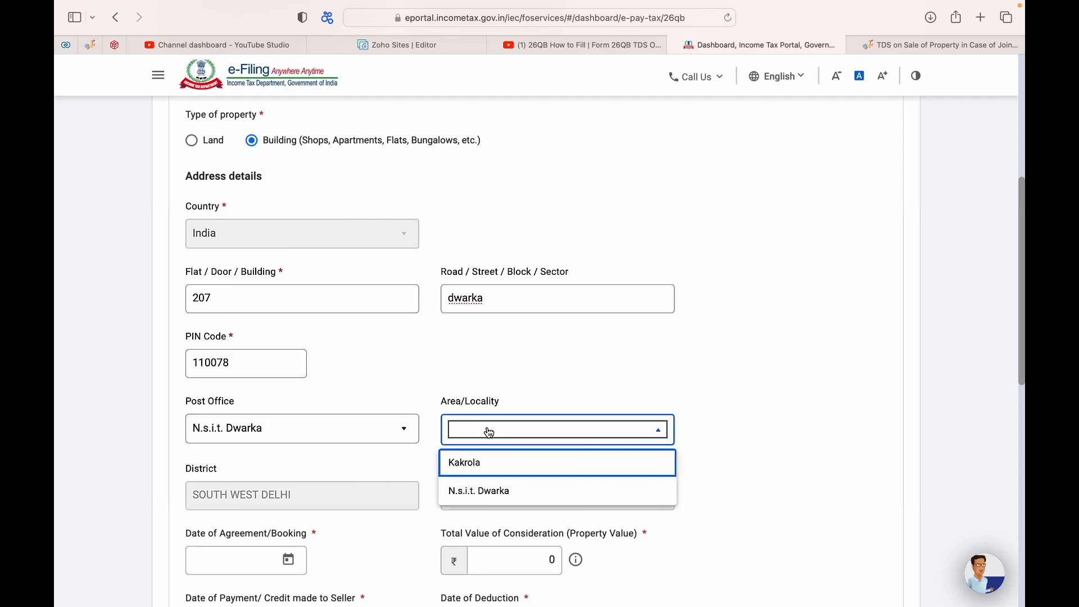
click(479, 491)
scroll(327, 407, down, 8)
scroll(328, 409, down, 3)
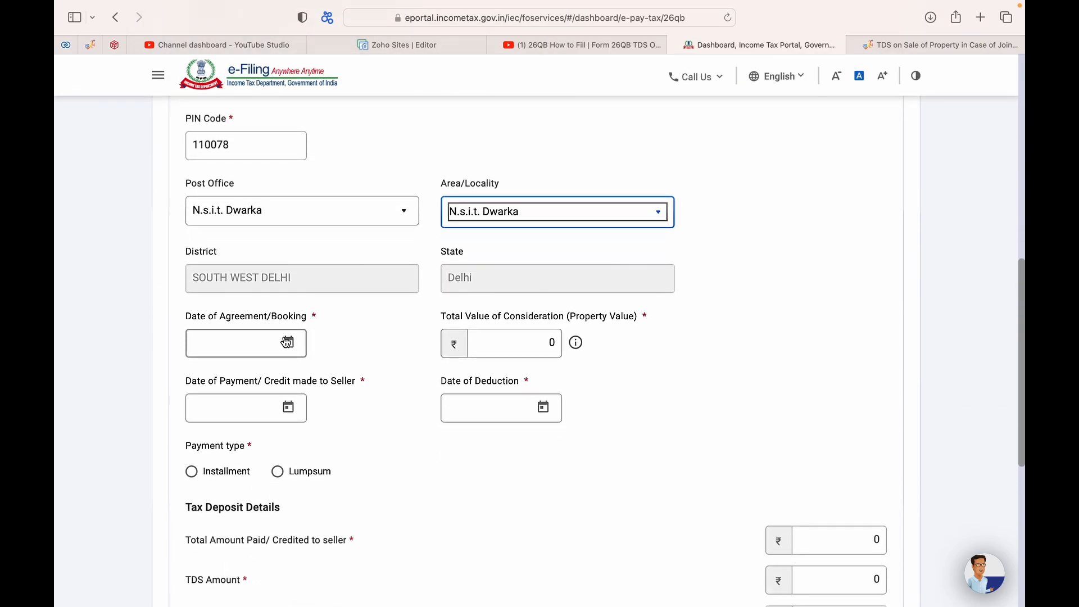
Step: Set agreement date 20-Apr-2023, enter a property value, and set payment date 30-Apr-2023
click(287, 344)
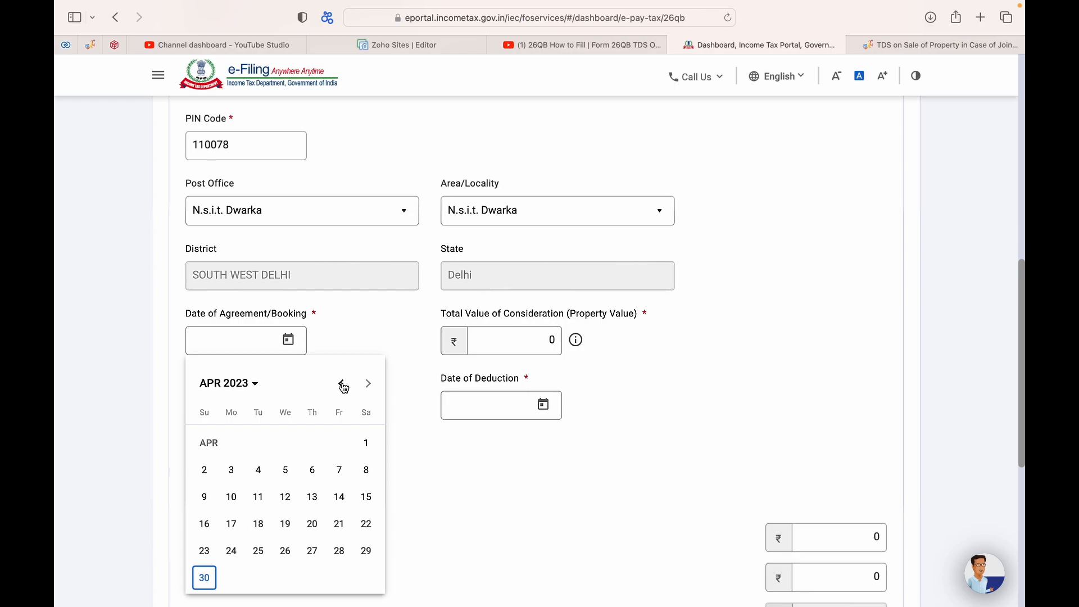
click(312, 524)
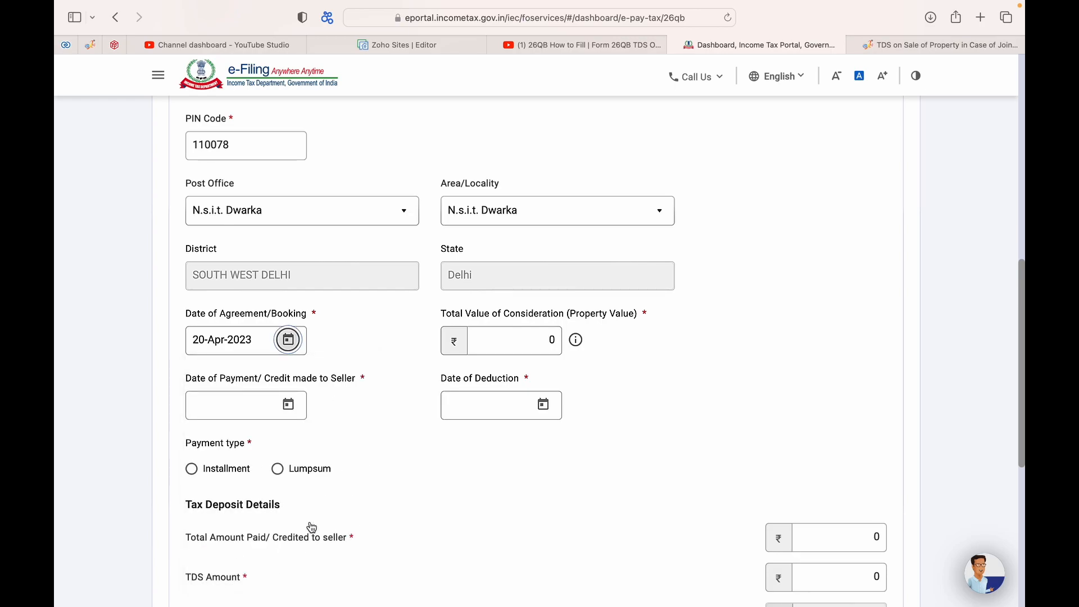
click(544, 340)
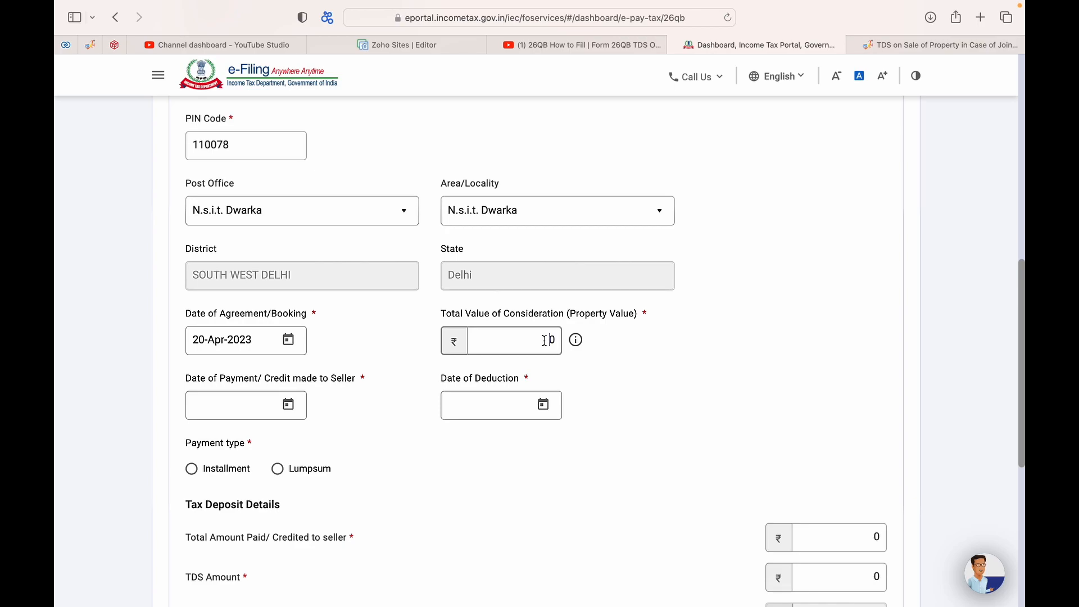
text(51,00,00)
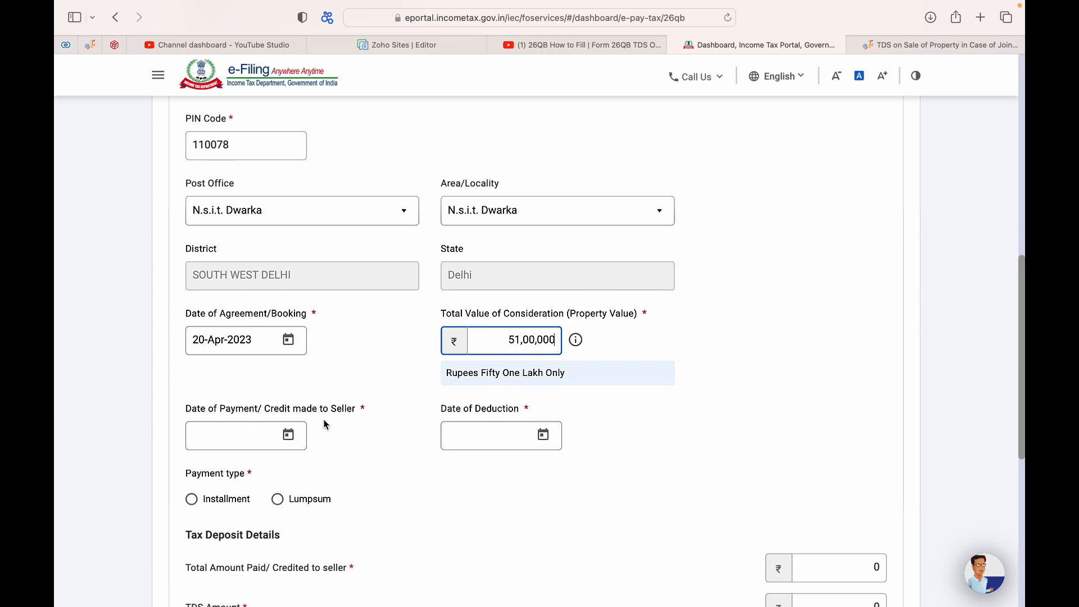
click(287, 435)
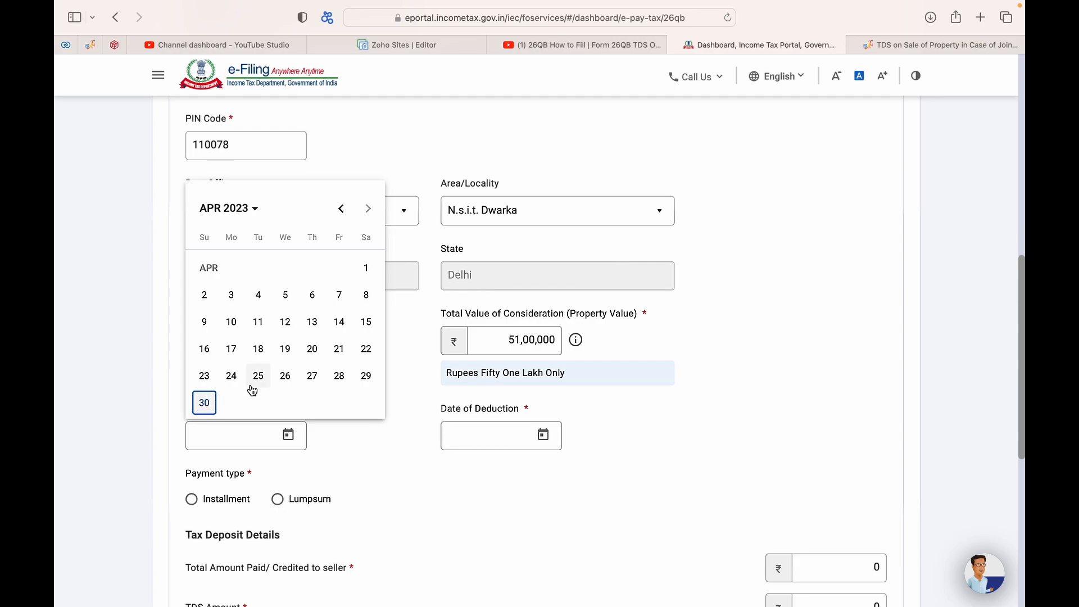
click(205, 405)
scroll(465, 470, down, 3)
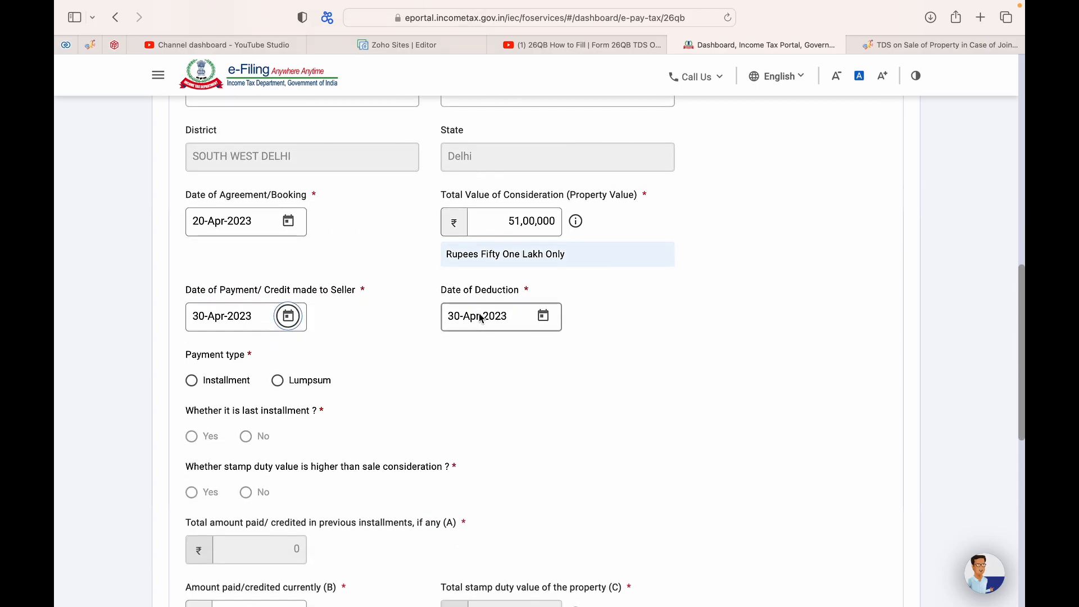
scroll(444, 365, down, 1)
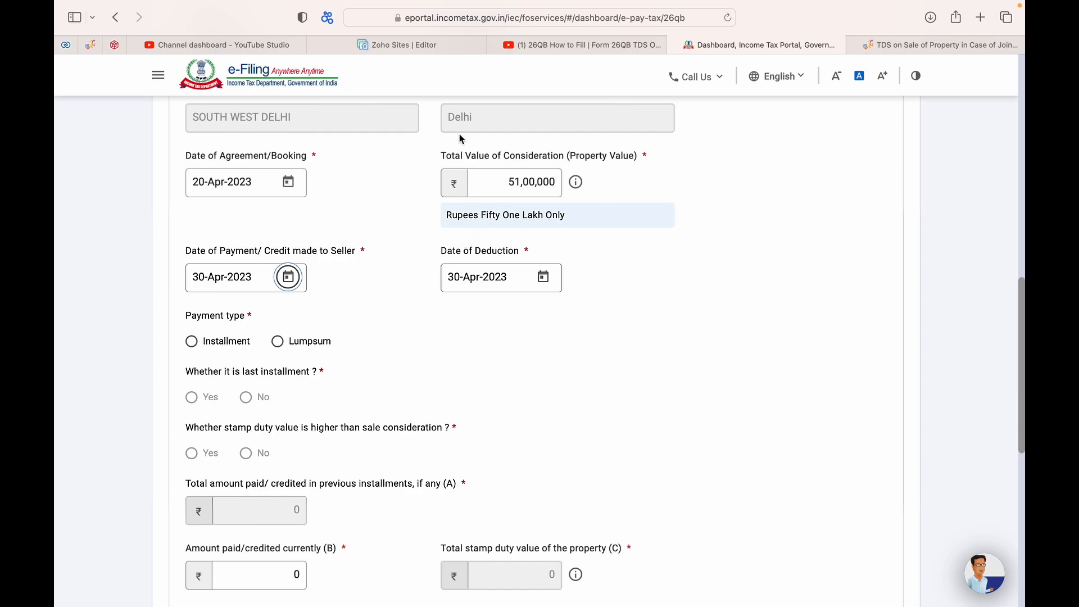
Step: Correct the total property value to 10,00,000
click(517, 182)
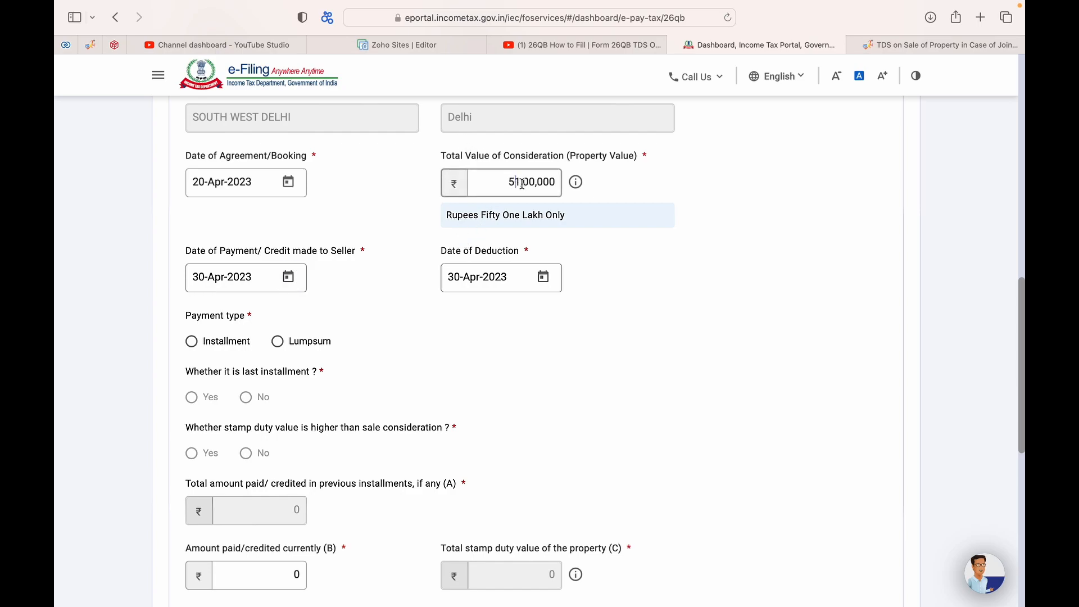
key(BackSpace)
text(0)
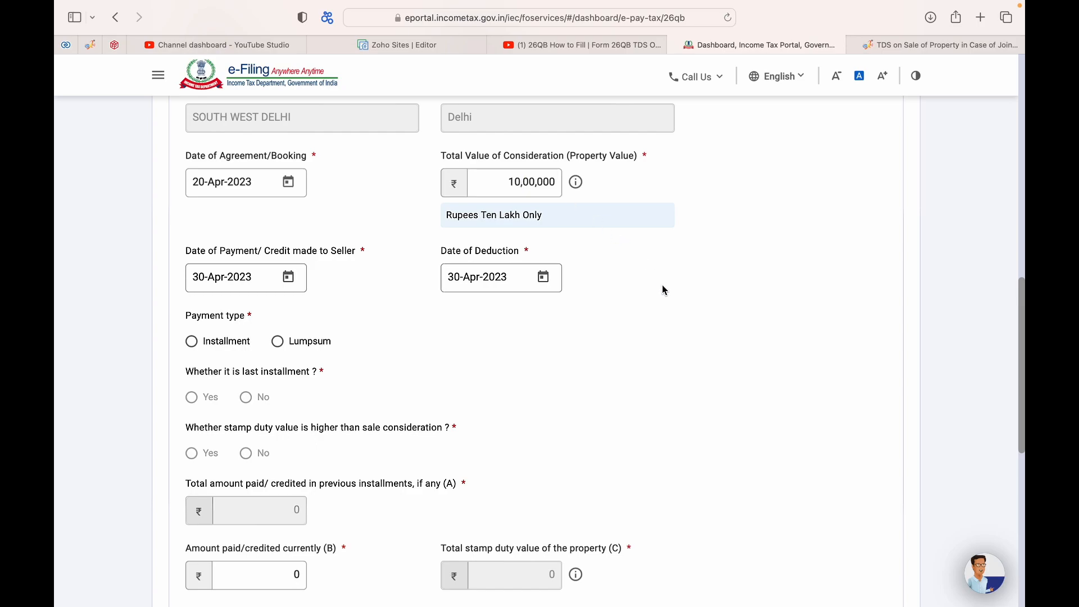
scroll(360, 421, down, 1)
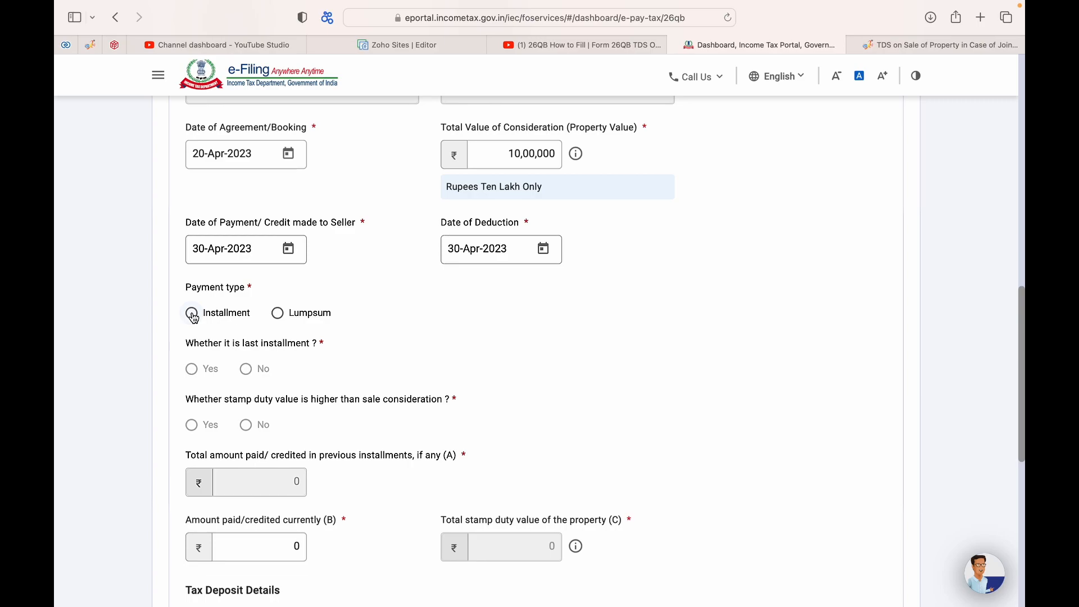
scroll(210, 221, up, 3)
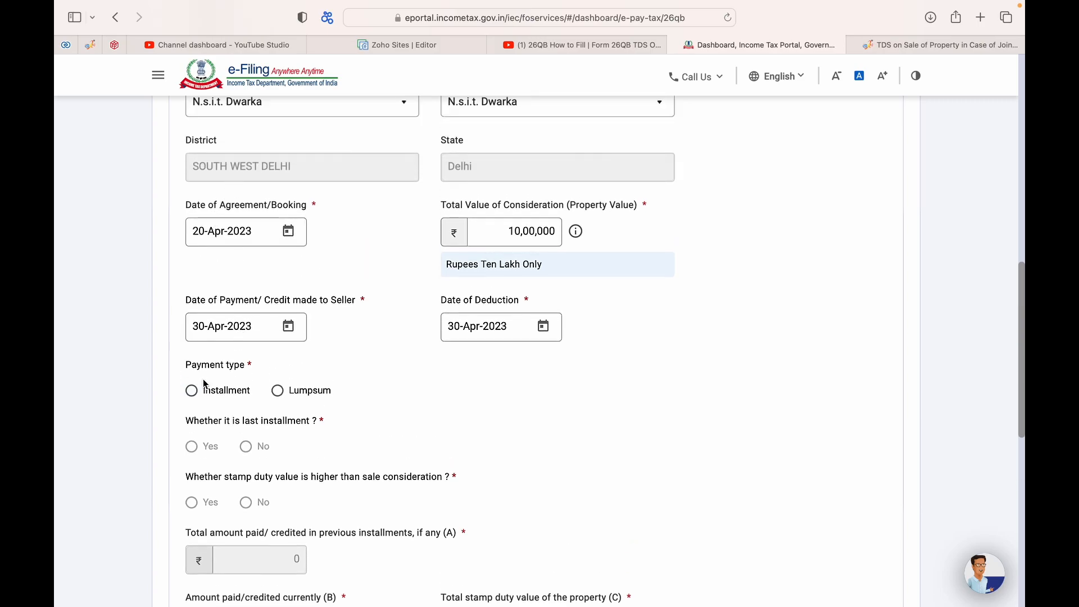
Step: Choose Lumpsum payment and re-enter the total consideration as 51,00,000
scroll(225, 376, down, 1)
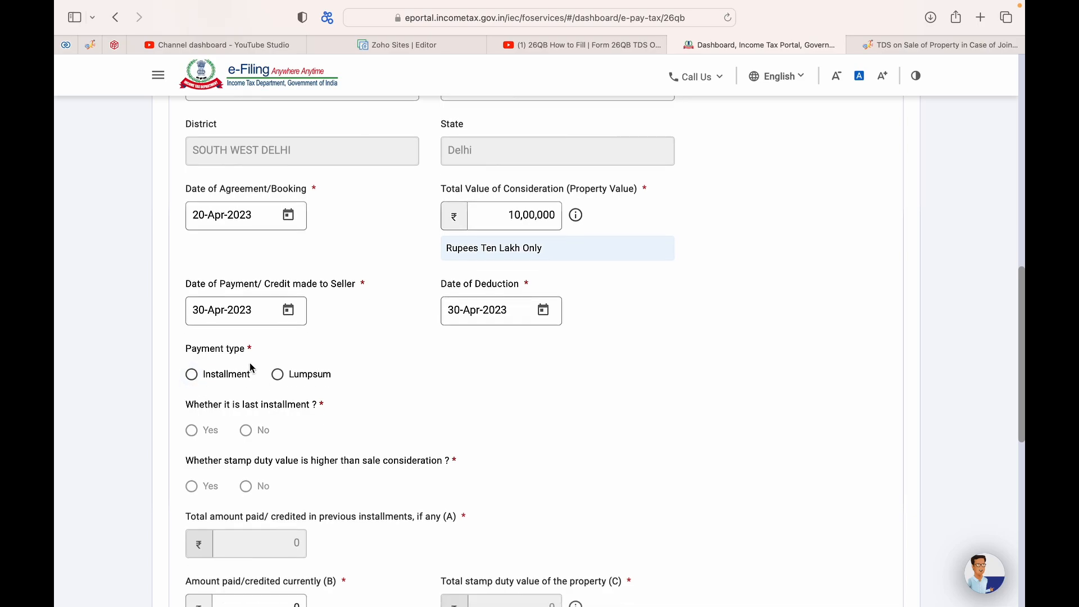
click(278, 375)
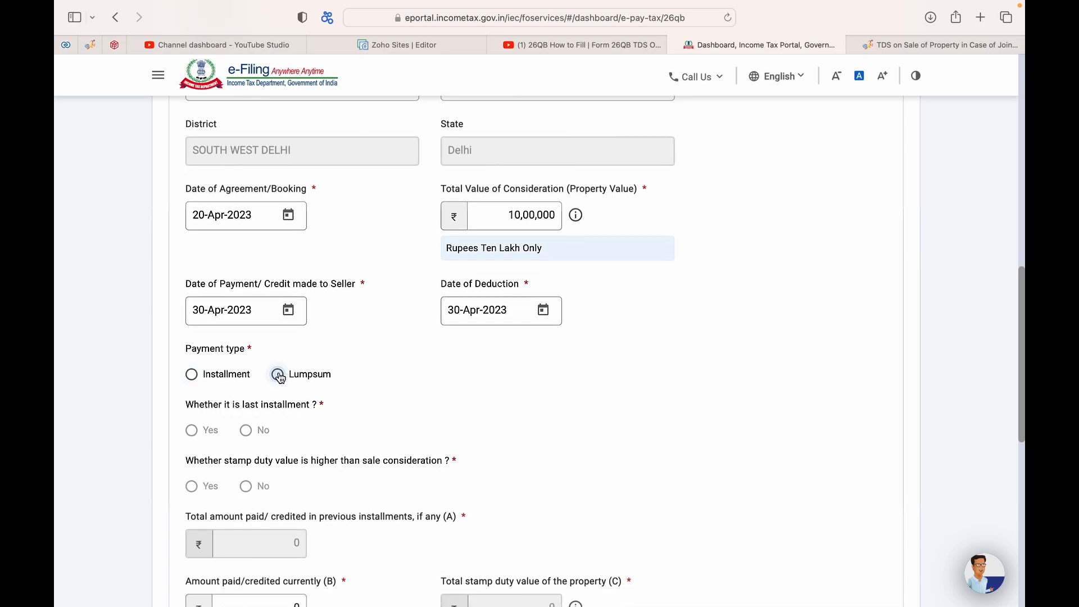
click(517, 215)
key(BackSpace)
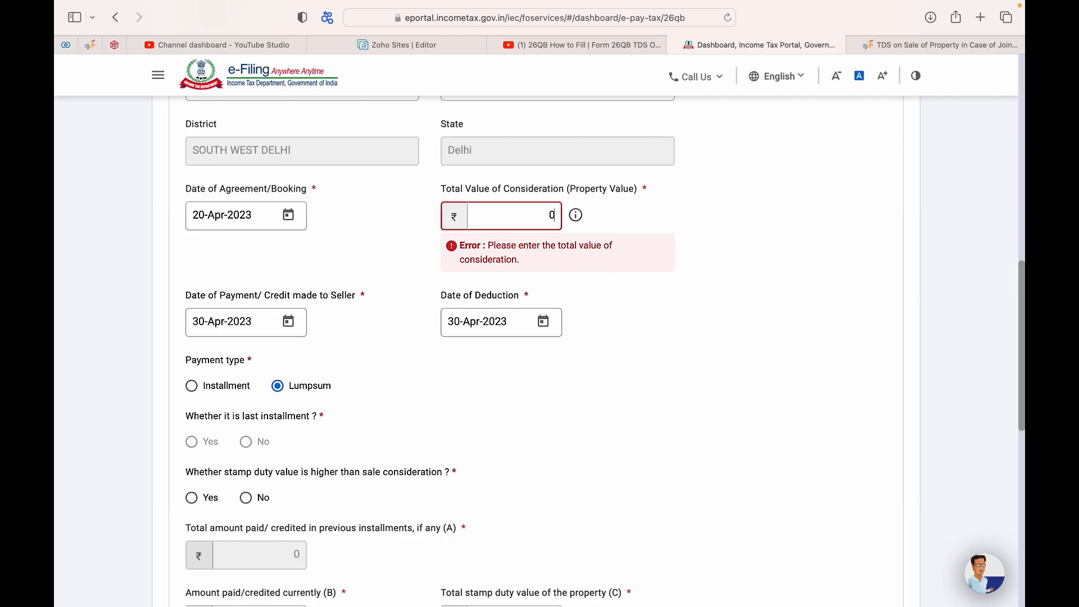
text(51,00,000)
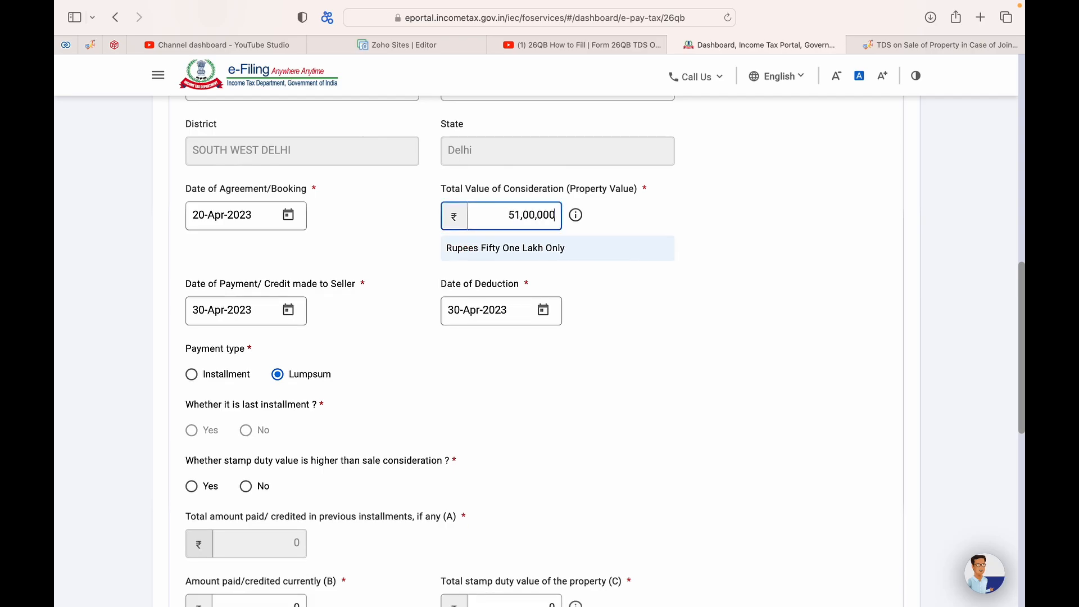
click(482, 410)
scroll(481, 411, down, 2)
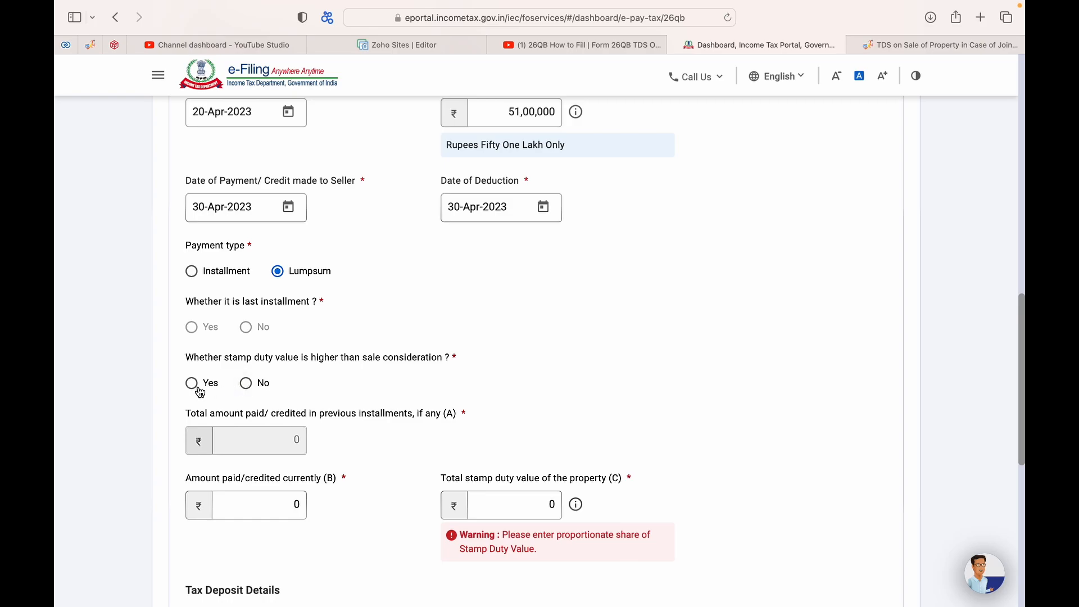
Step: Answer No to the stamp duty question and enter 51,00,000 as the amount paid currently (B)
click(246, 384)
scroll(279, 452, down, 1)
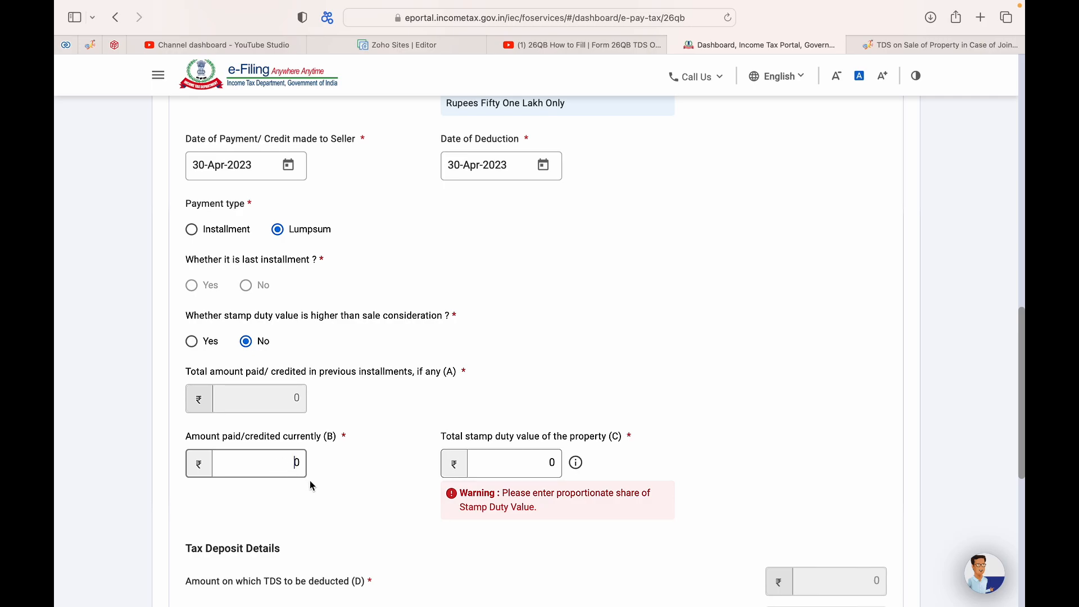
click(302, 471)
text(5100000)
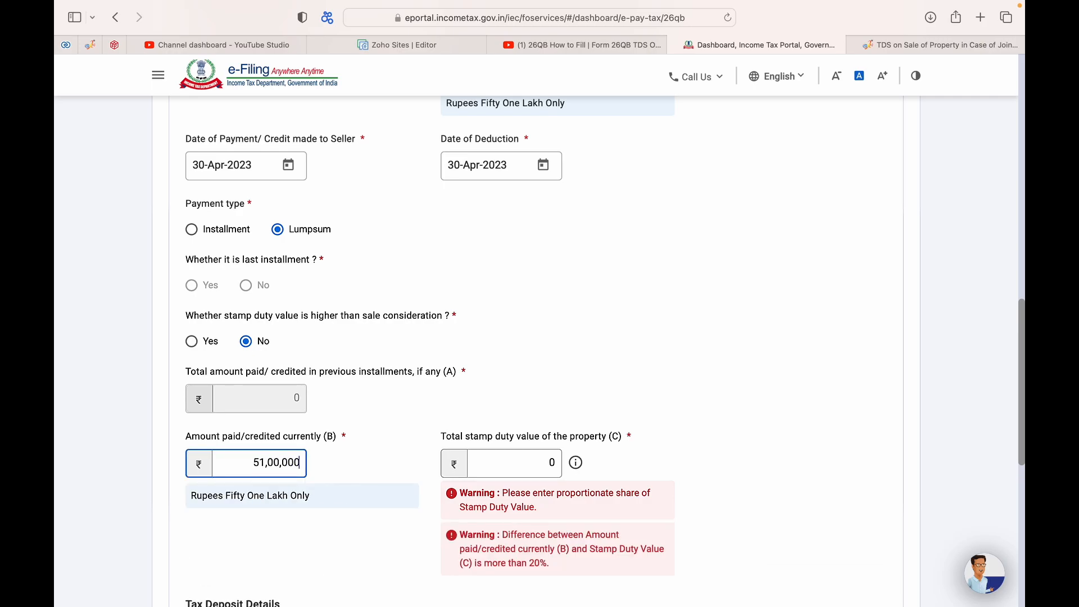
text(0)
key(BackSpace)
Step: Enter 51,00,000 as the total stamp duty value (C), correcting mistyped digits
click(535, 464)
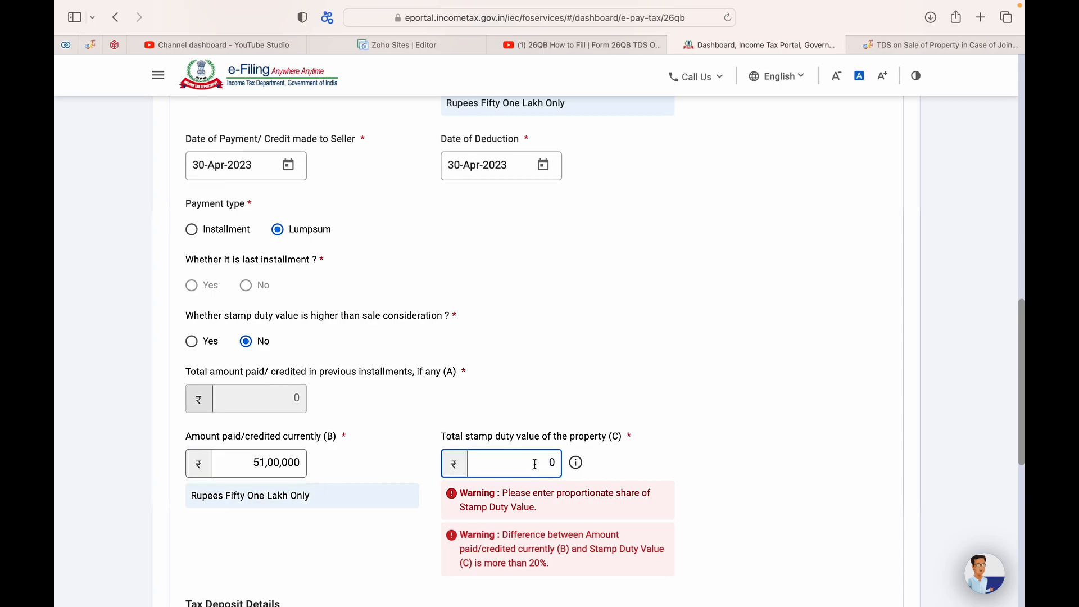
text(5100)
text(00,000)
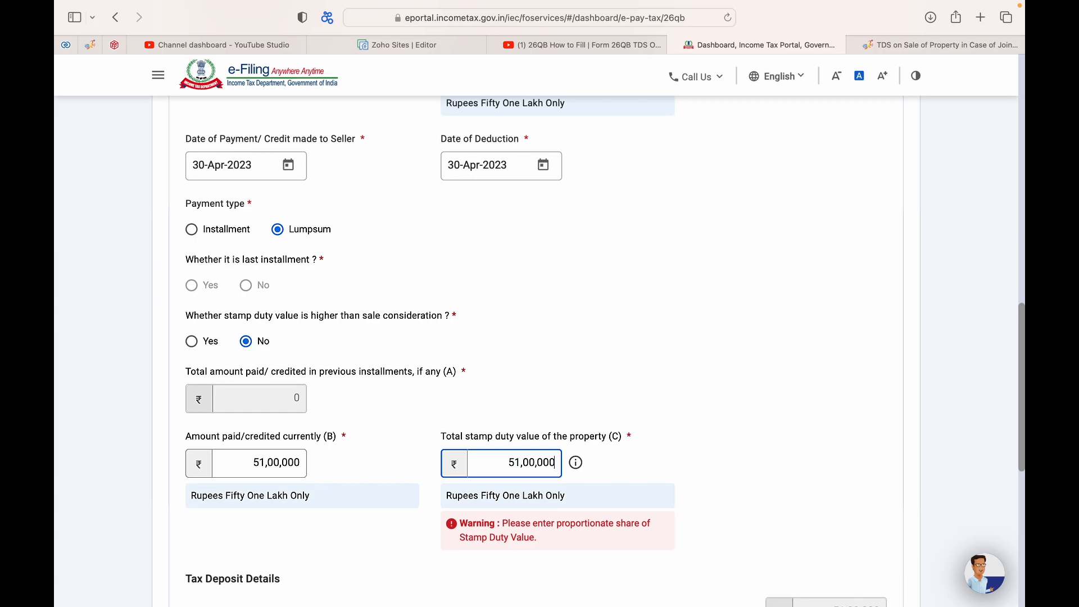
click(648, 331)
scroll(618, 423, down, 1)
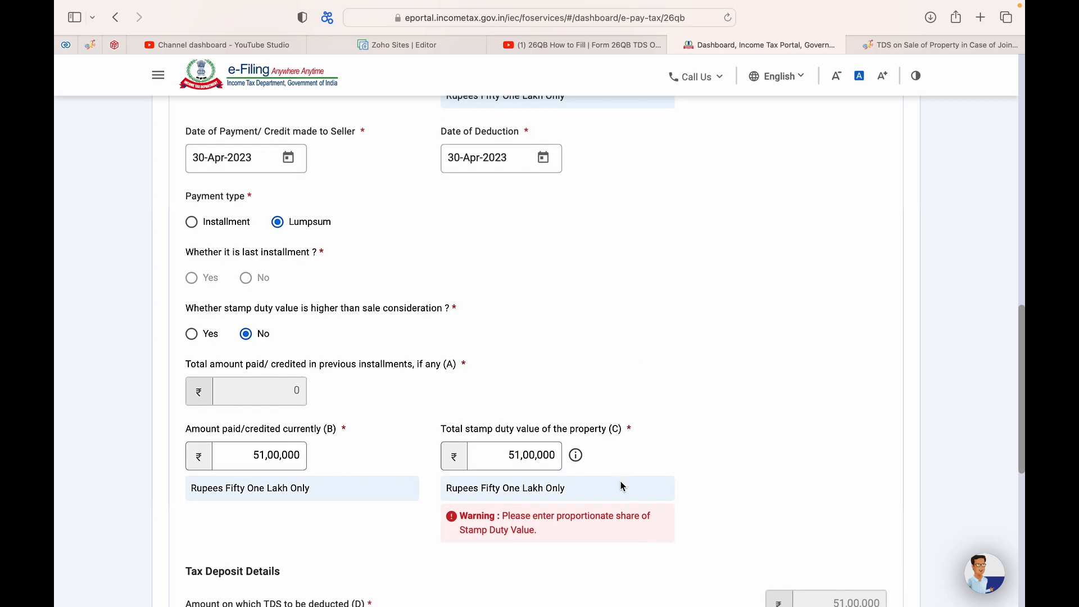
scroll(676, 453, down, 3)
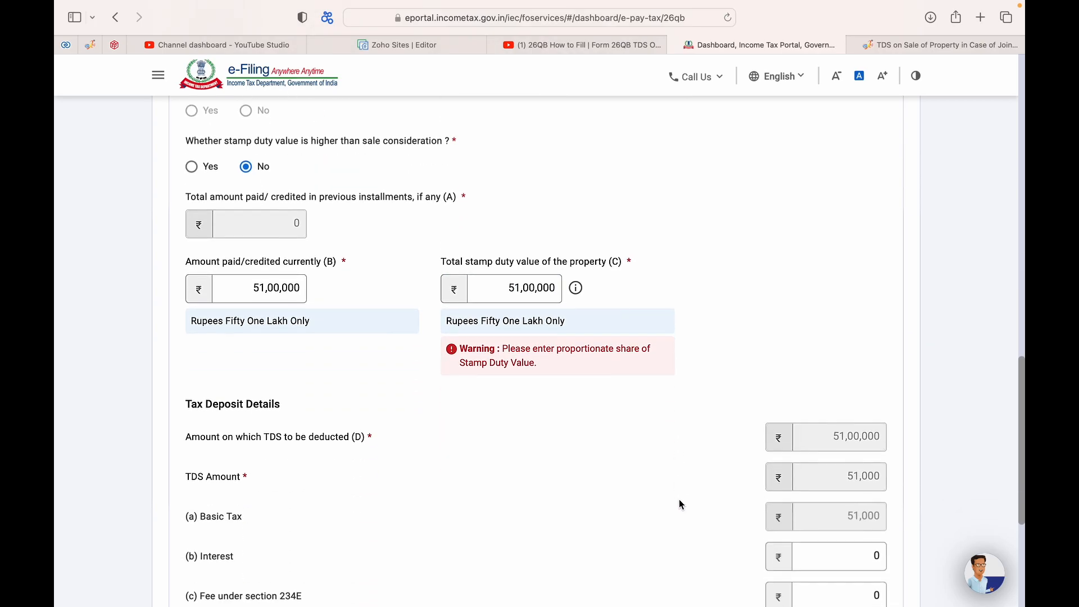
scroll(694, 468, up, 1)
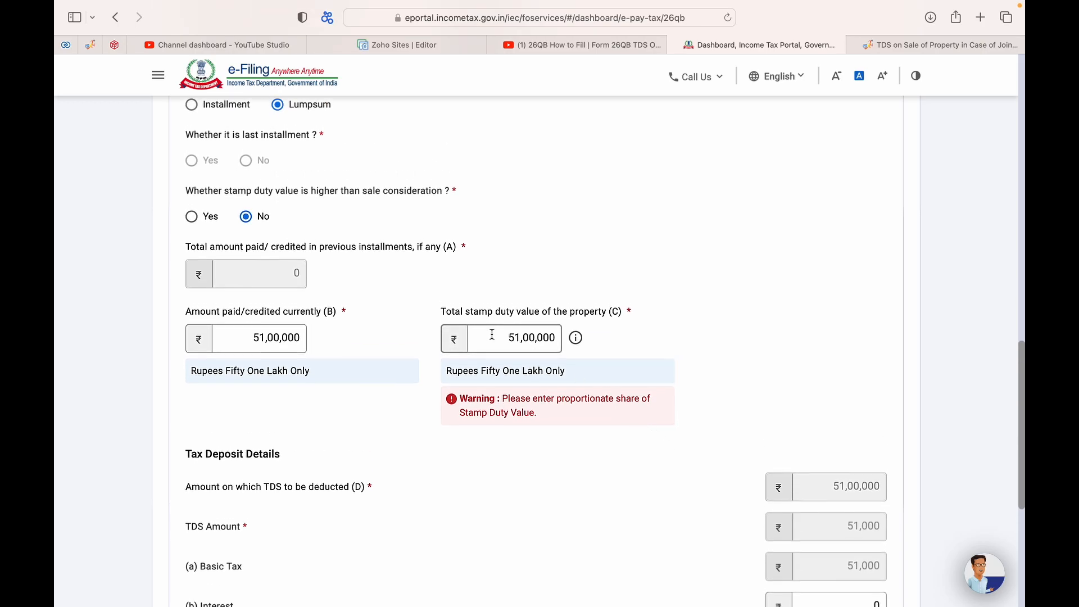
double_click(512, 336)
text(1)
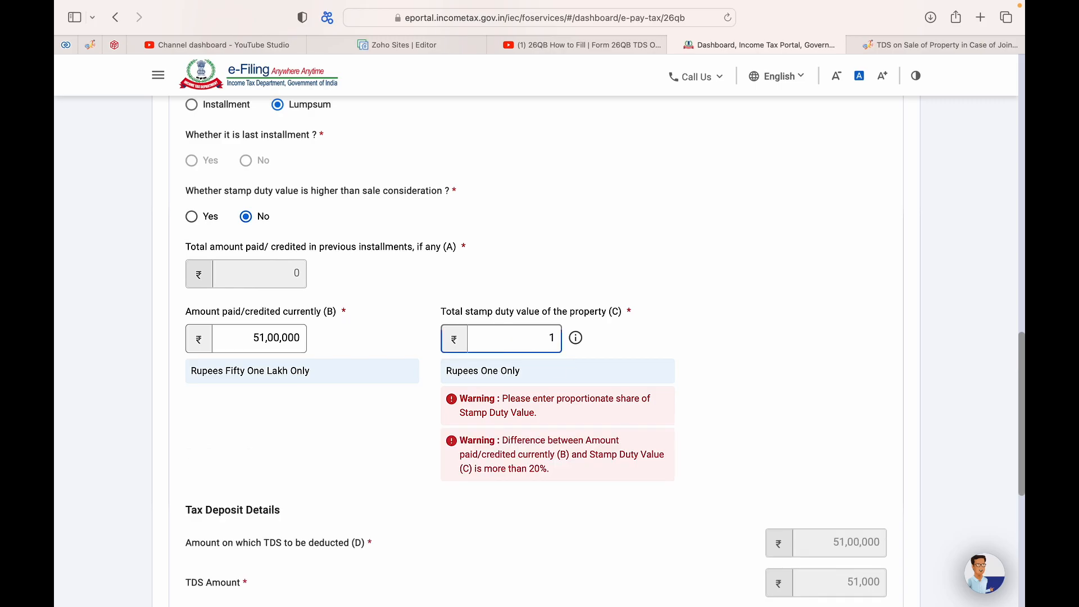
key(BackSpace)
text(511)
key(BackSpace)
Step: Finish the stamp duty value at 51,00,000, review the form, and continue to Add Payment Details
text(00,000)
click(836, 300)
scroll(835, 301, down, 5)
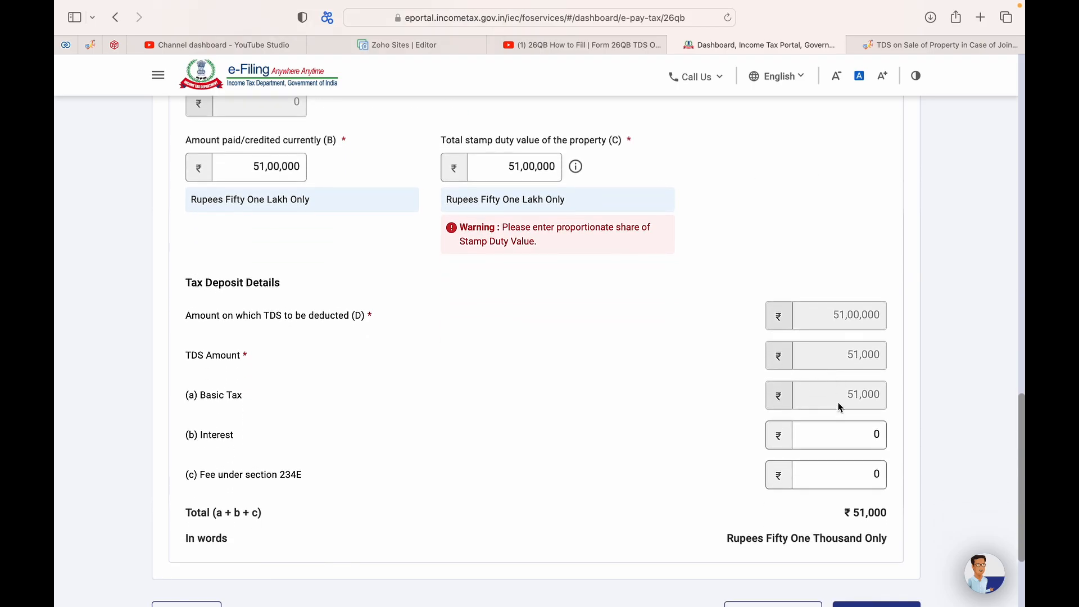
scroll(848, 376, down, 3)
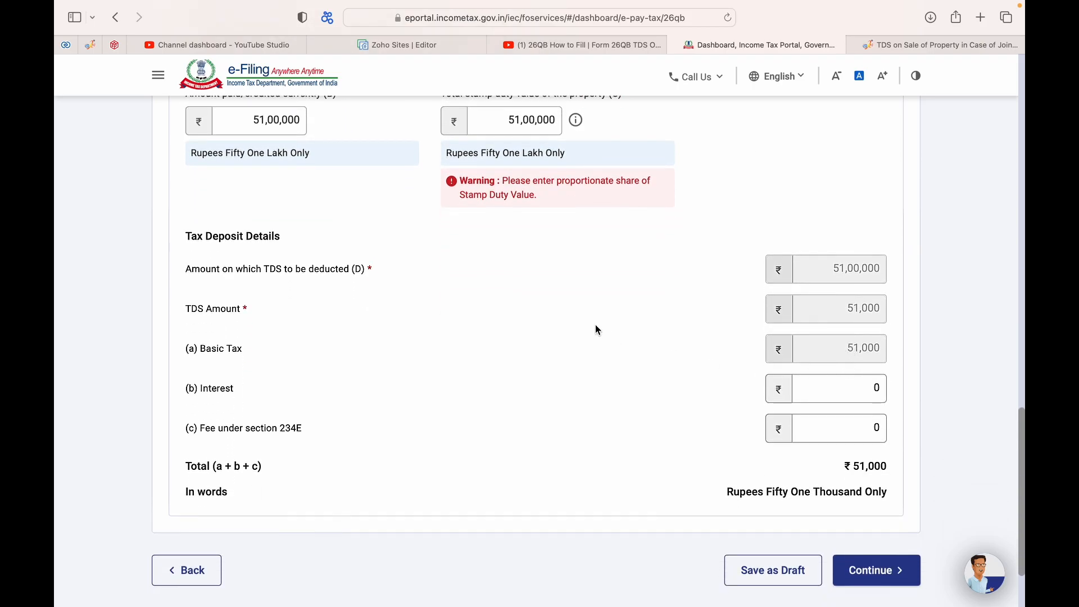
scroll(853, 405, down, 2)
scroll(858, 427, down, 1)
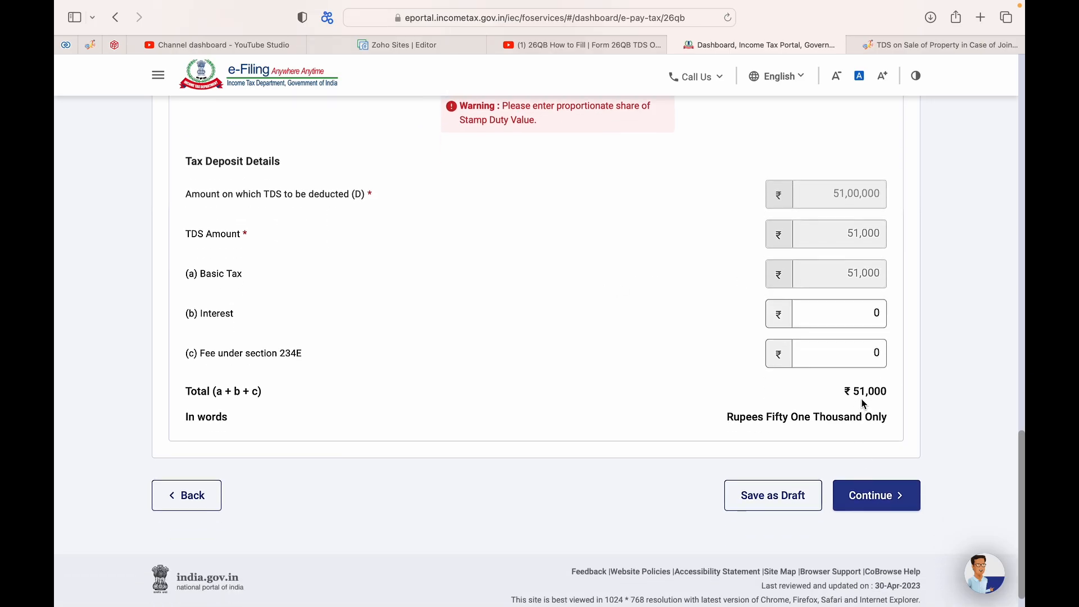
scroll(775, 320, up, 15)
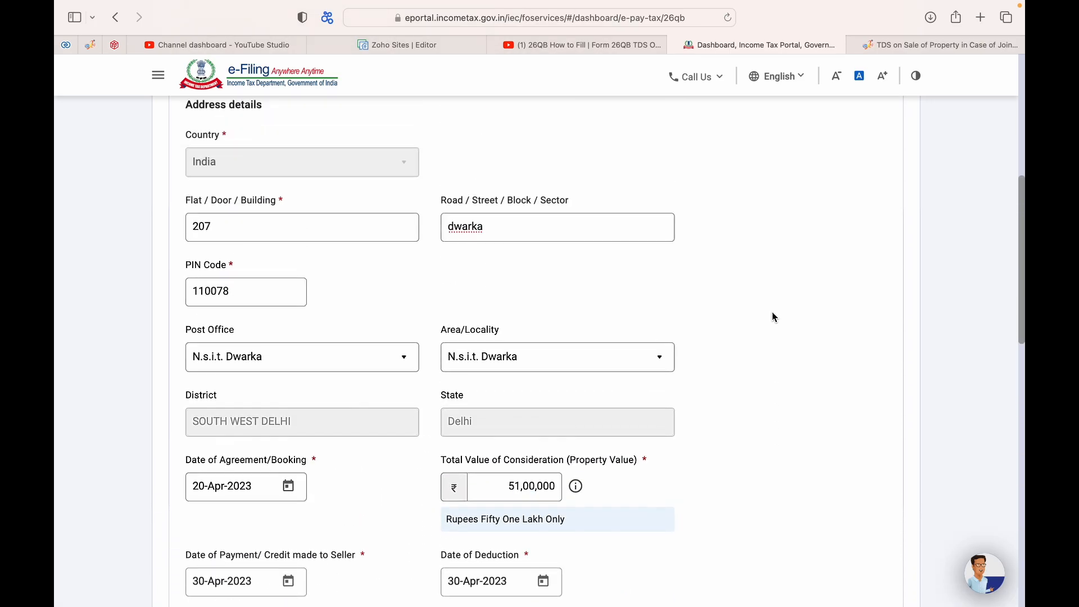
scroll(773, 314, up, 4)
scroll(774, 320, down, 10)
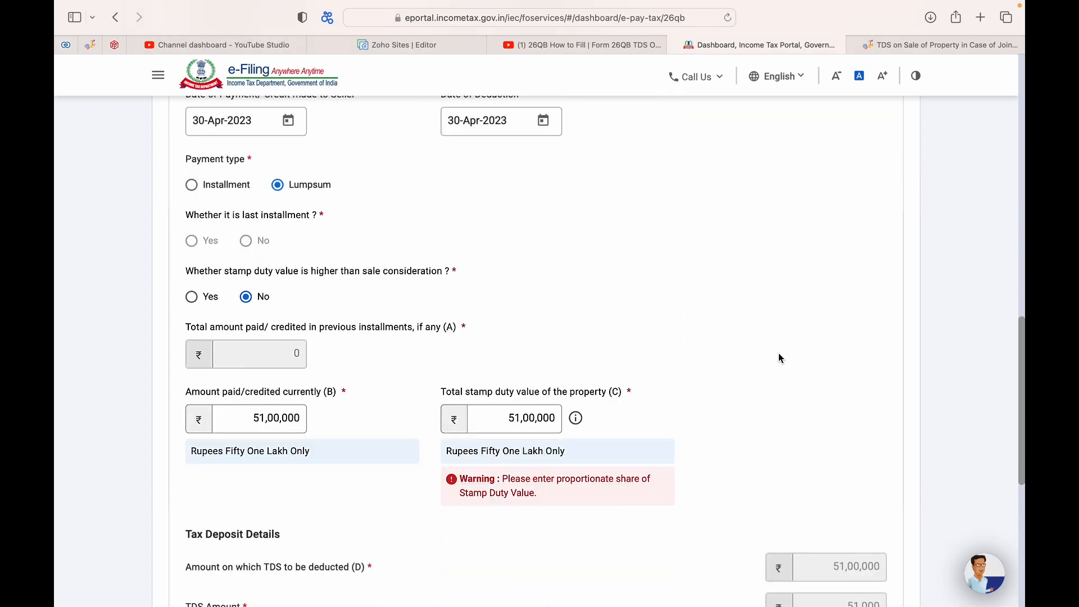
scroll(775, 344, down, 8)
click(871, 465)
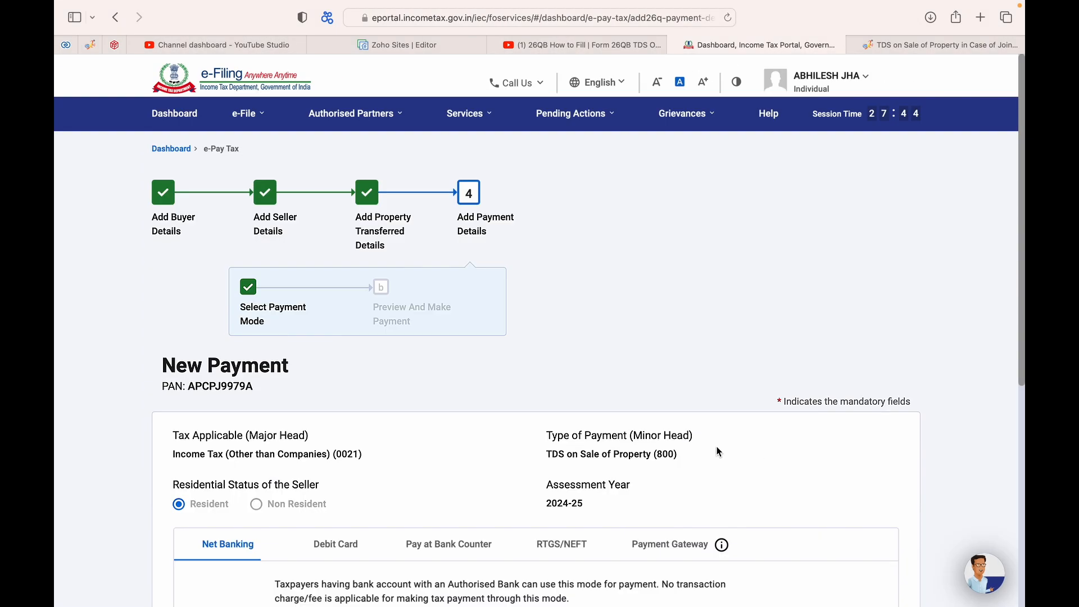
scroll(349, 397, down, 5)
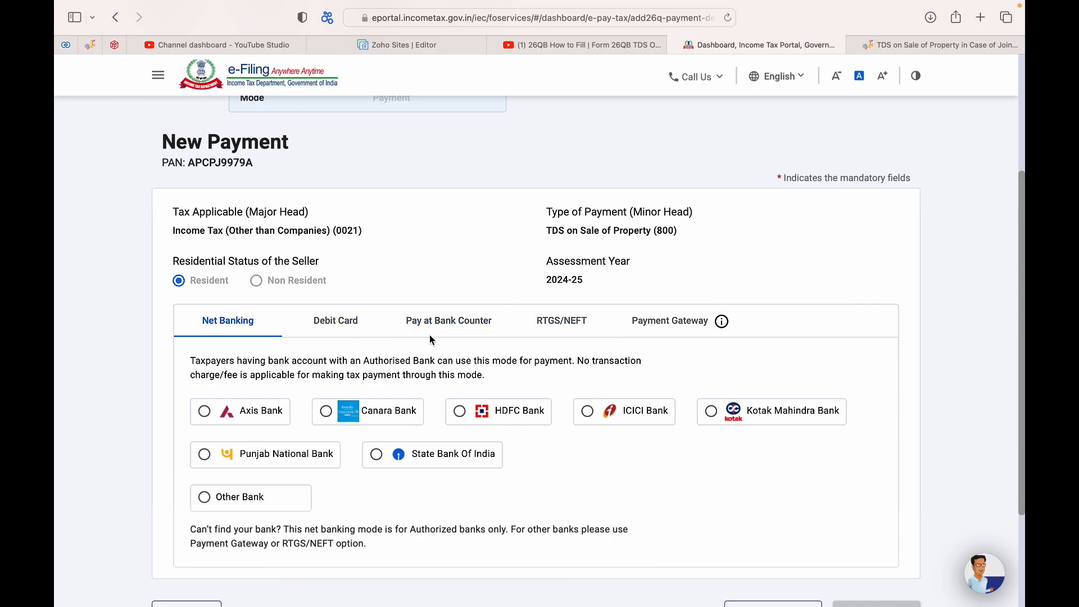
click(331, 326)
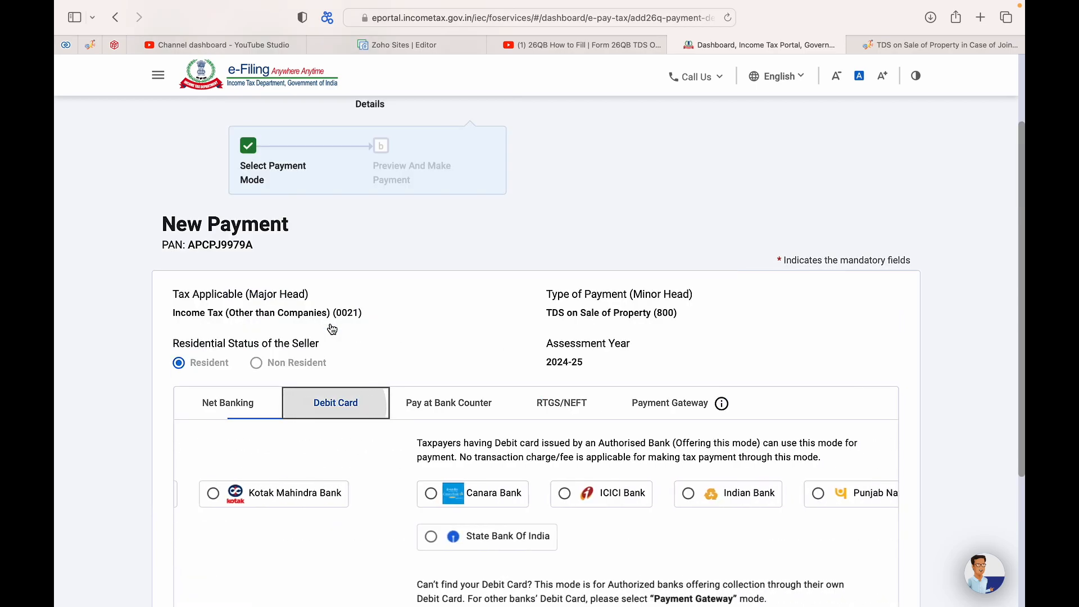
click(231, 402)
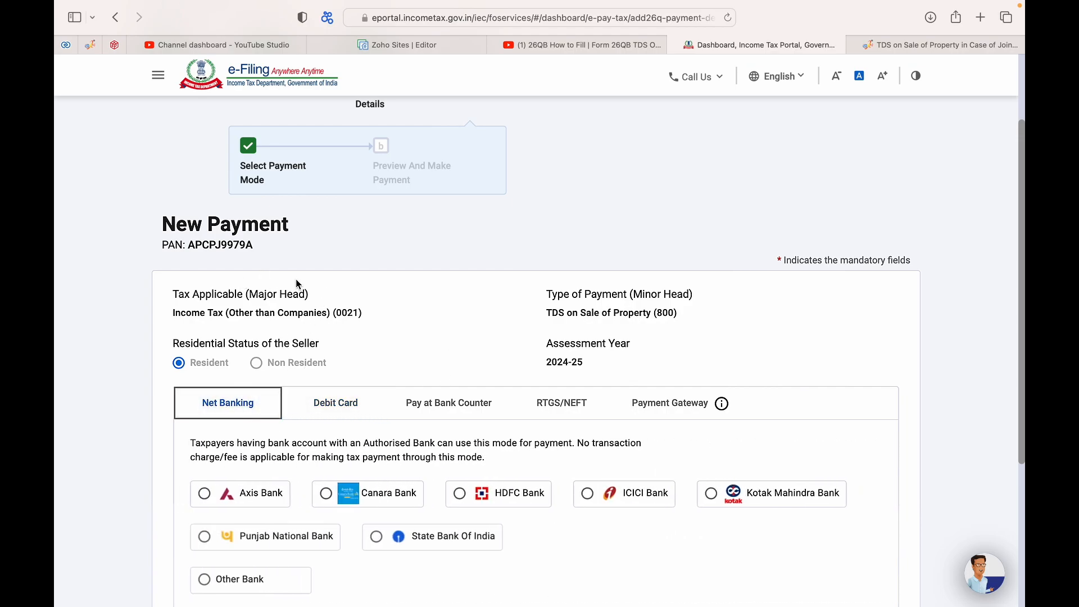
scroll(295, 279, down, 3)
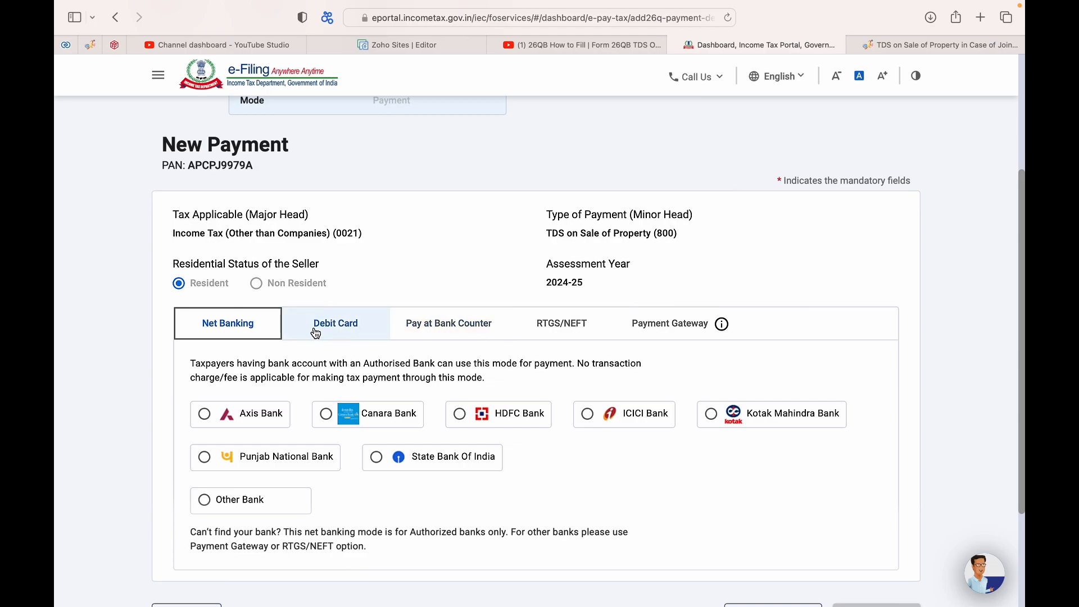
Step: Look through the Pay at Bank Counter and RTGS/NEFT modes, then show the Payment Gateway banks
click(450, 327)
click(564, 414)
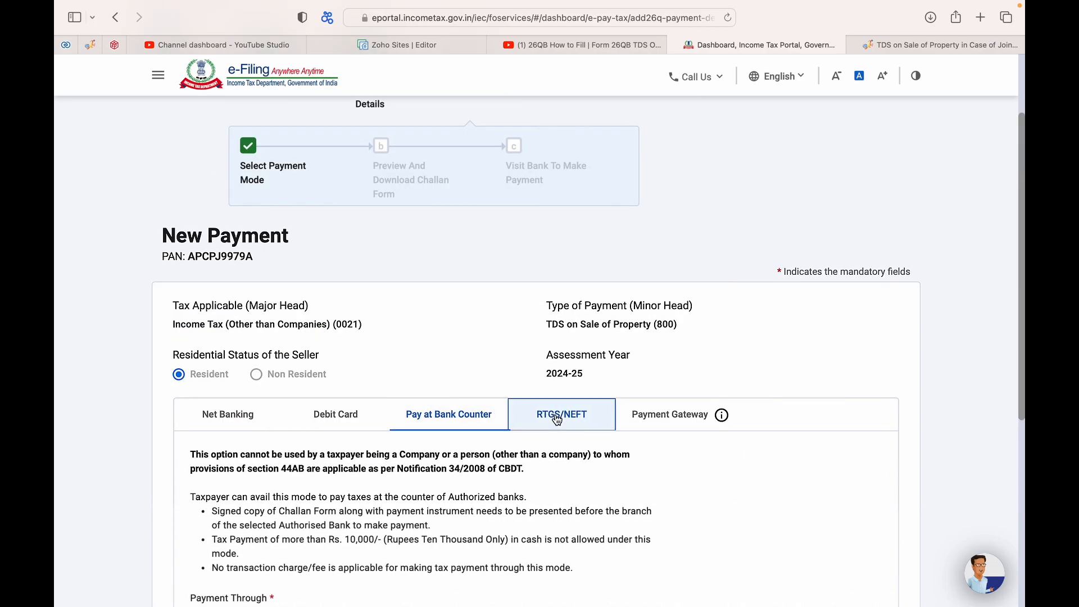
click(660, 432)
scroll(373, 413, down, 5)
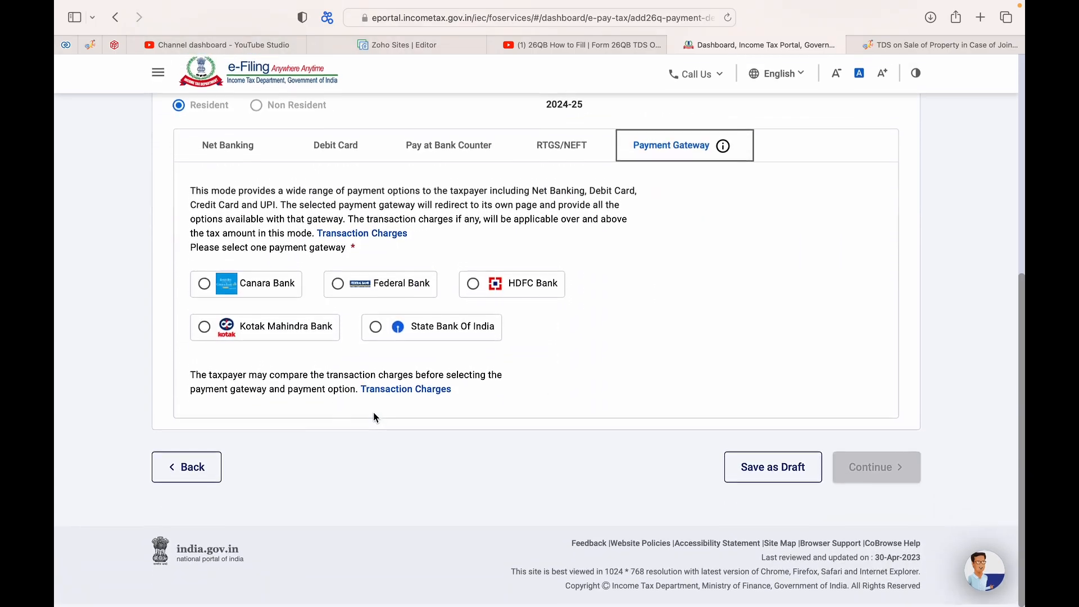
scroll(237, 385, up, 1)
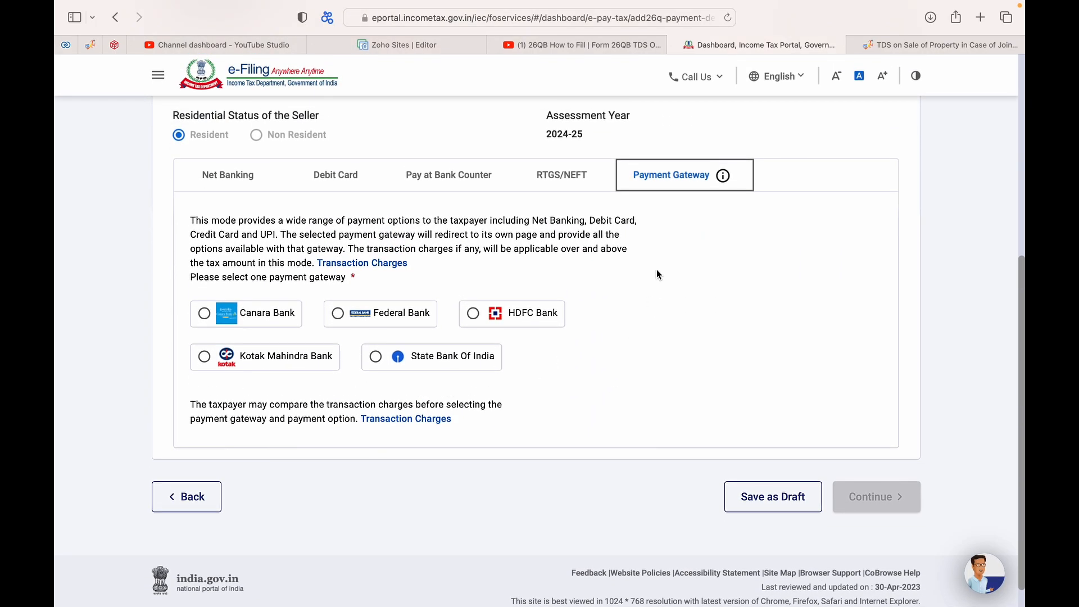
scroll(656, 282, up, 5)
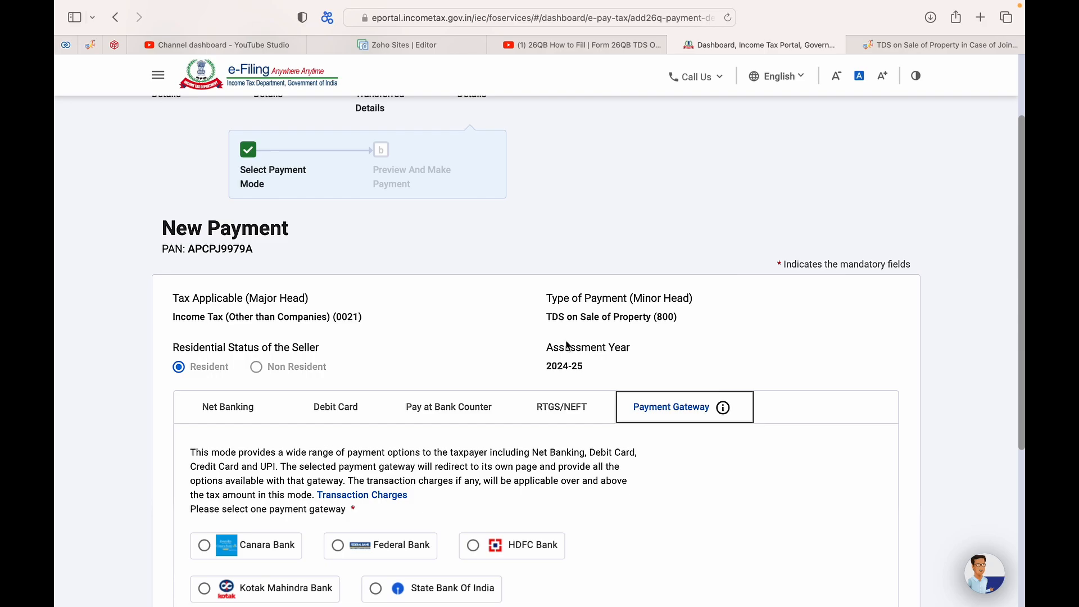
scroll(564, 335, down, 3)
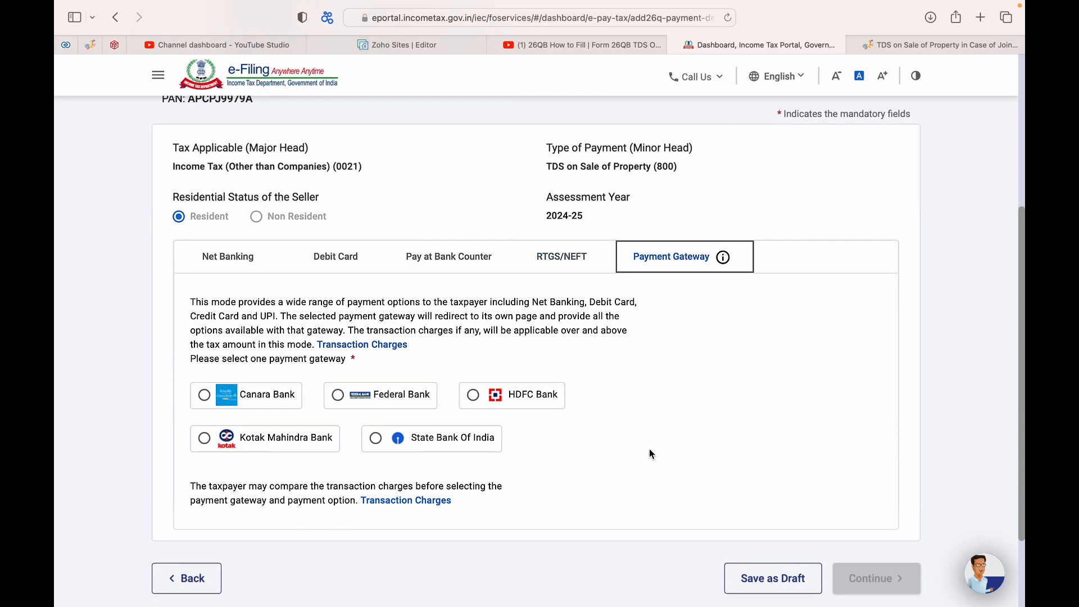
scroll(694, 487, down, 1)
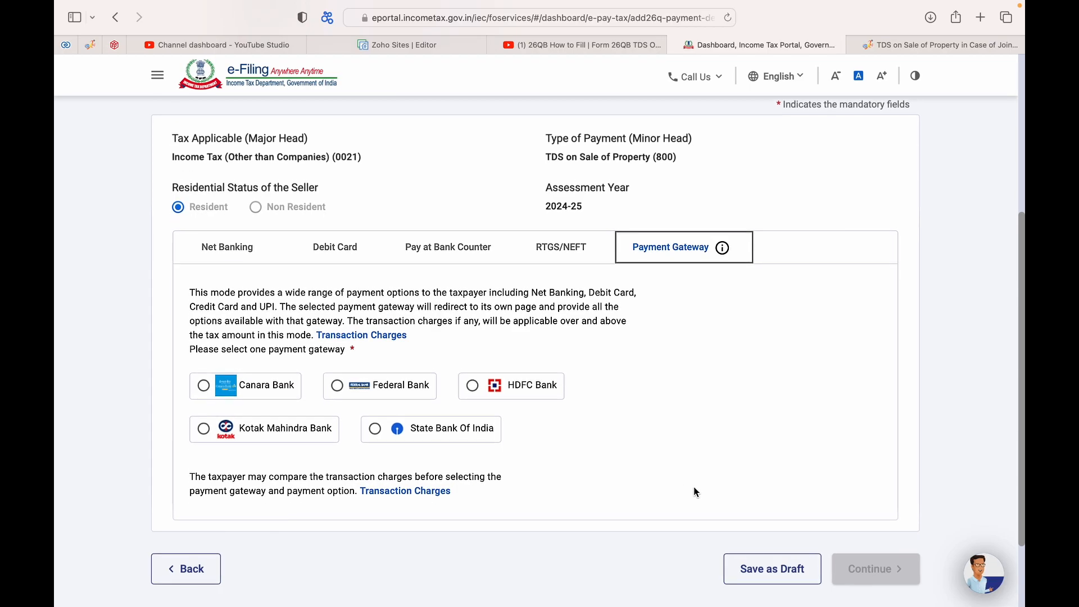
scroll(695, 492, down, 1)
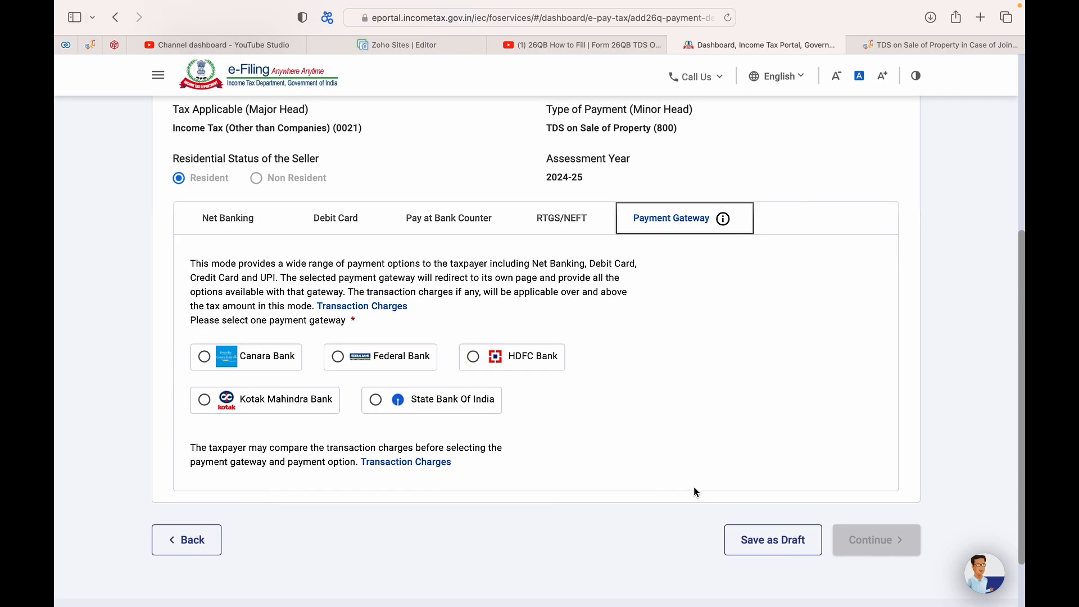
scroll(693, 487, up, 2)
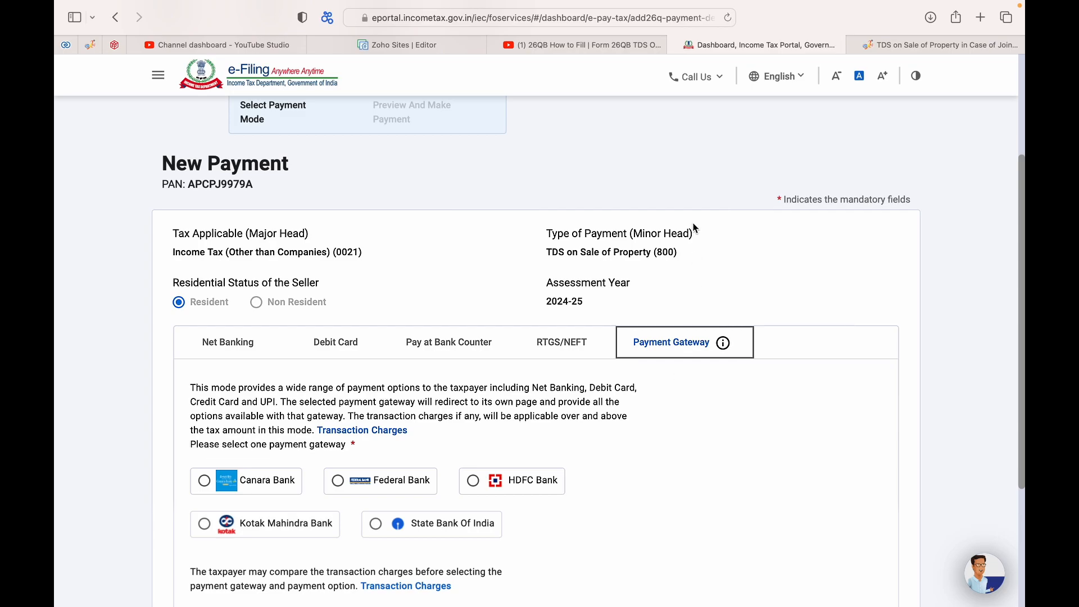
Step: Bring up 'Step 2: Register in TRACES' in the TDS on Sale of Property article, then open a new tab
click(882, 47)
scroll(460, 397, down, 15)
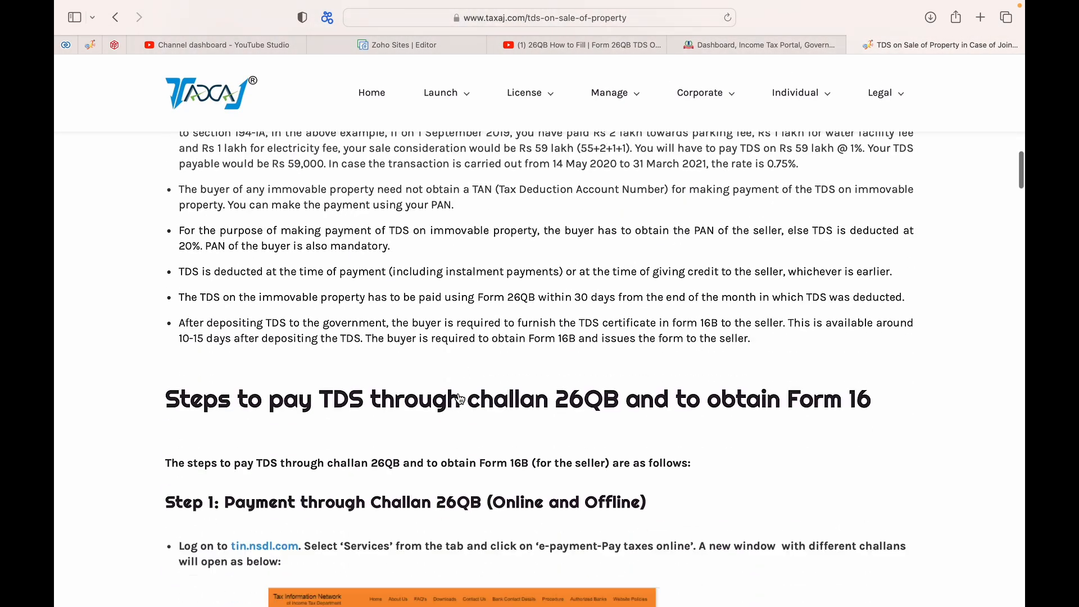
scroll(460, 398, down, 20)
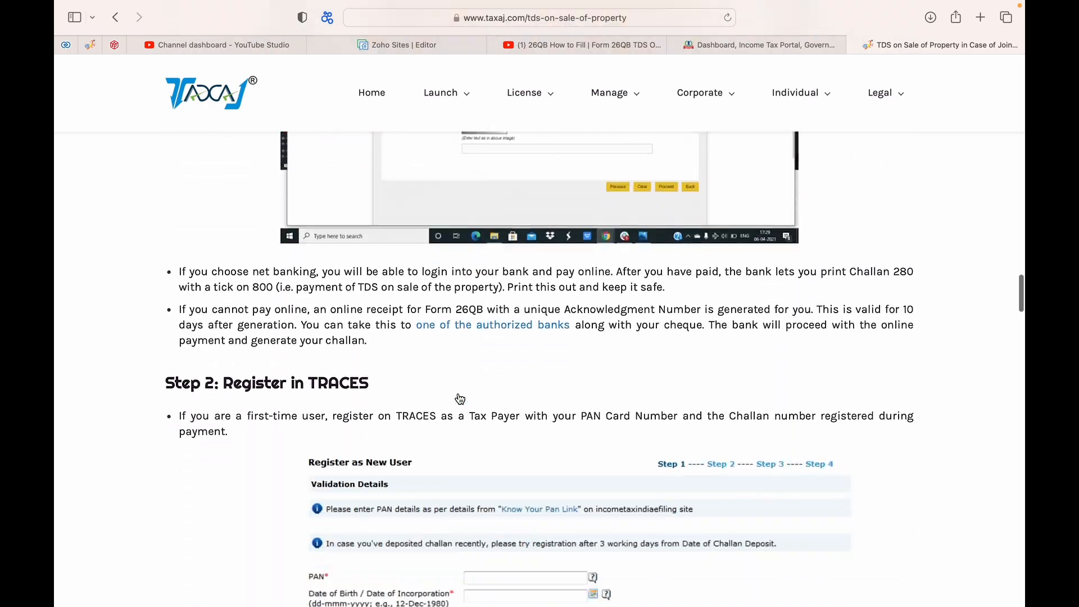
scroll(460, 398, up, 3)
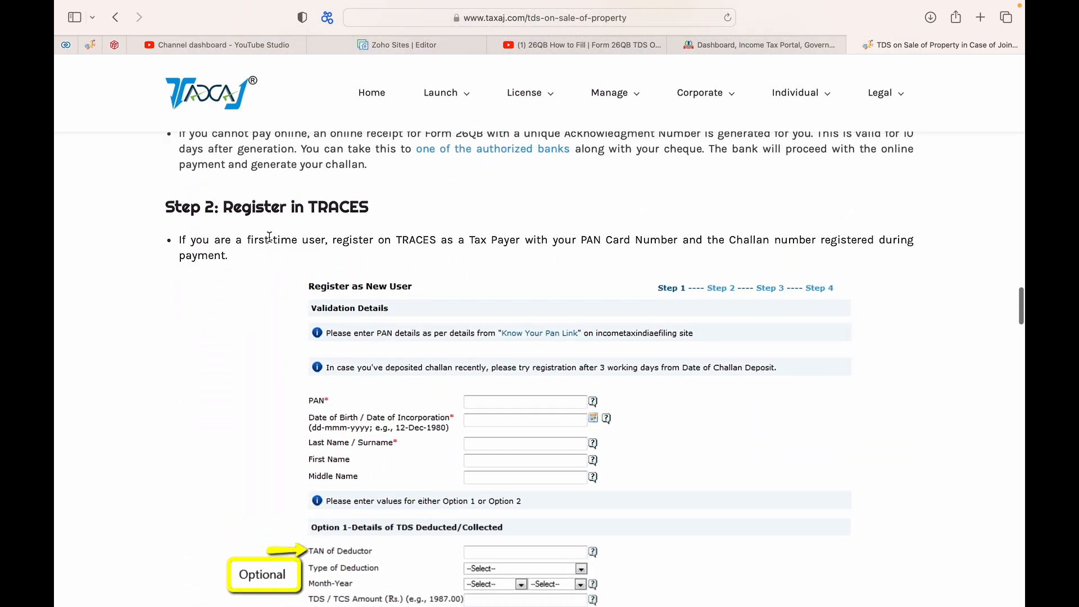
scroll(229, 306, down, 2)
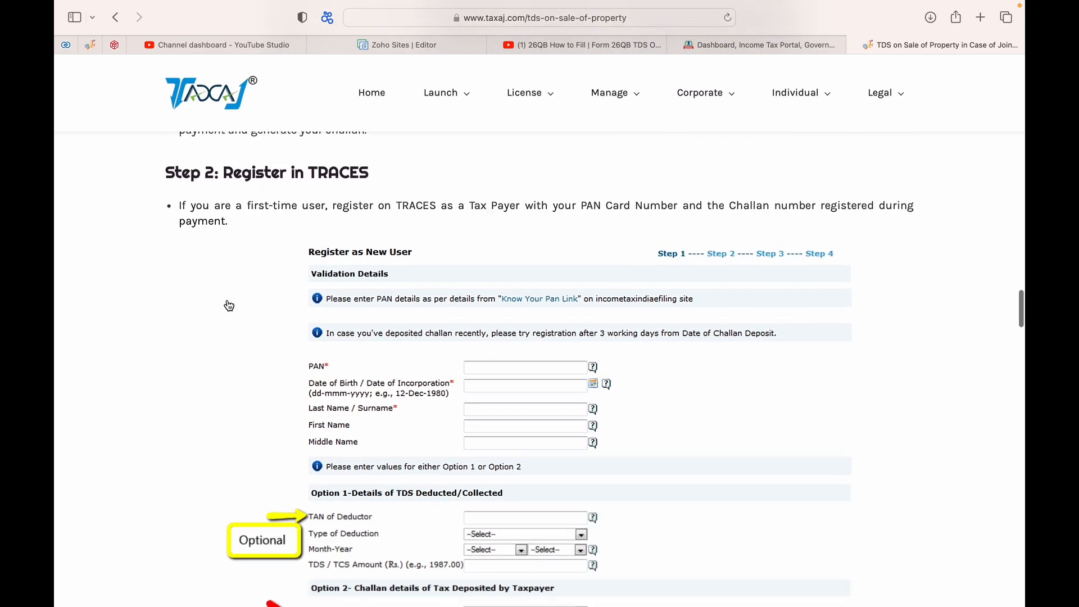
scroll(229, 305, down, 1)
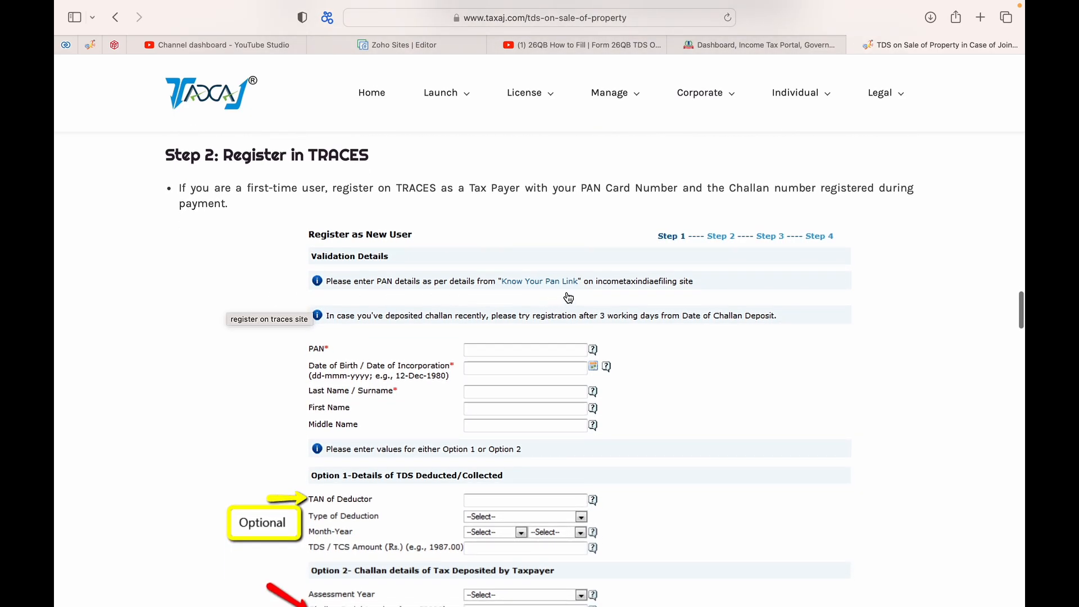
click(981, 17)
Step: Load the TRACES site, dismiss its caution notice, and reach the login page
text(tds)
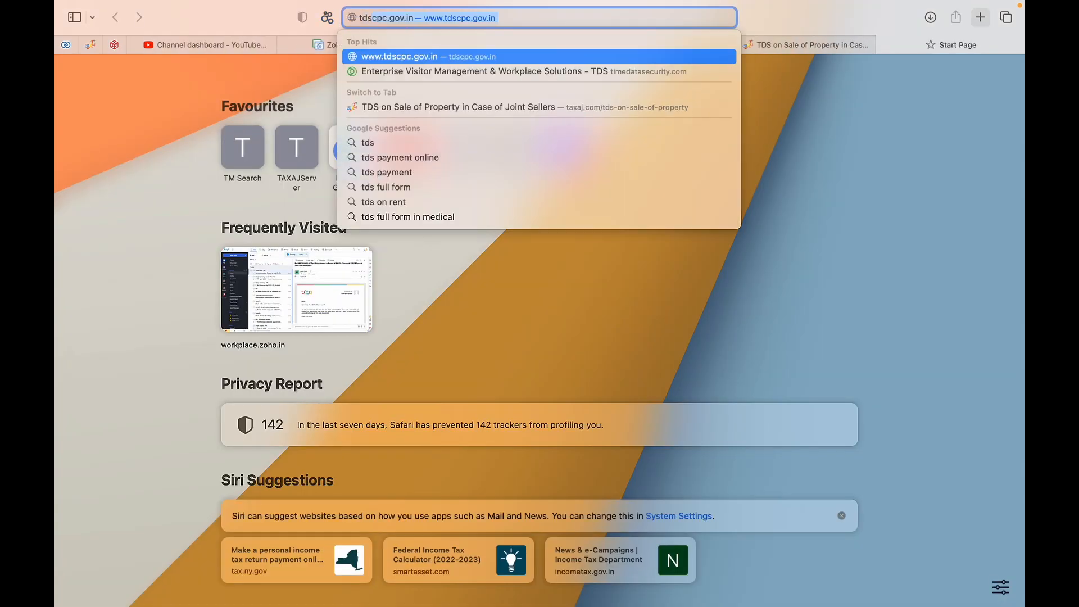
key(Return)
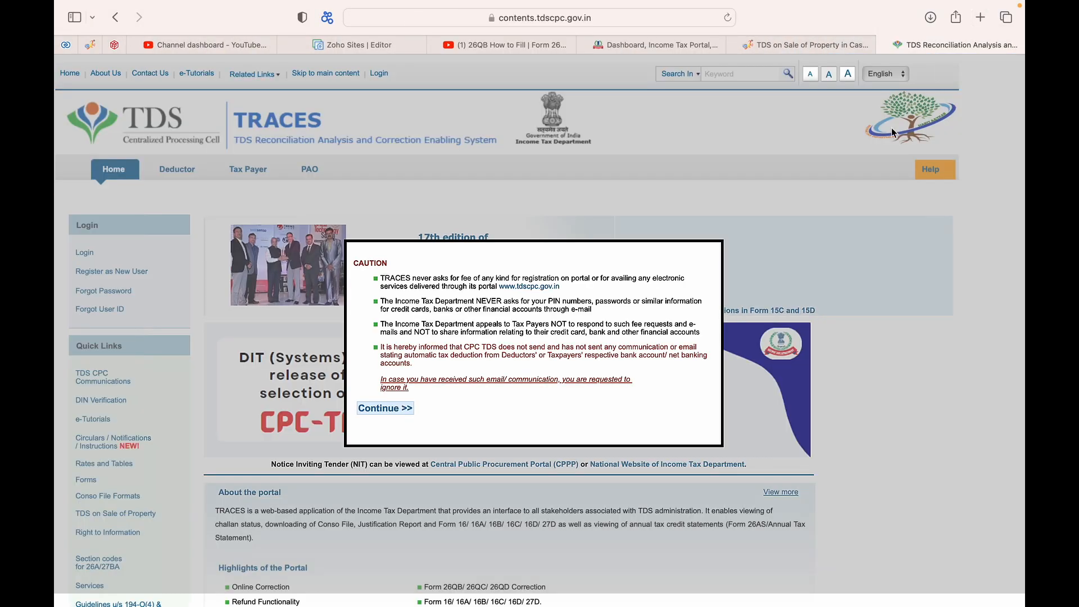
click(375, 409)
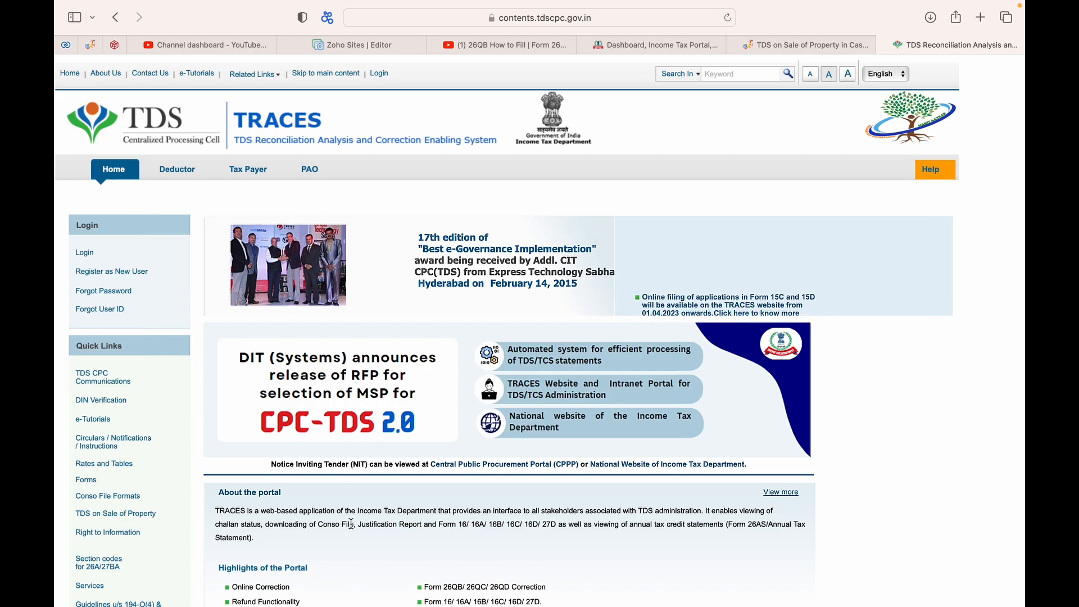
scroll(349, 522, down, 10)
scroll(213, 254, up, 8)
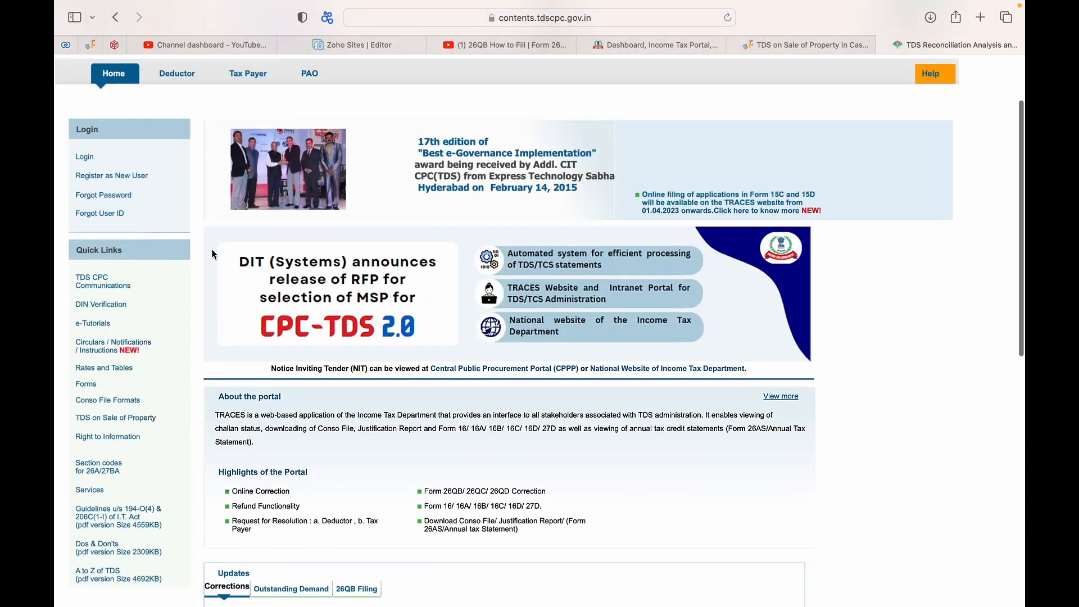
click(84, 157)
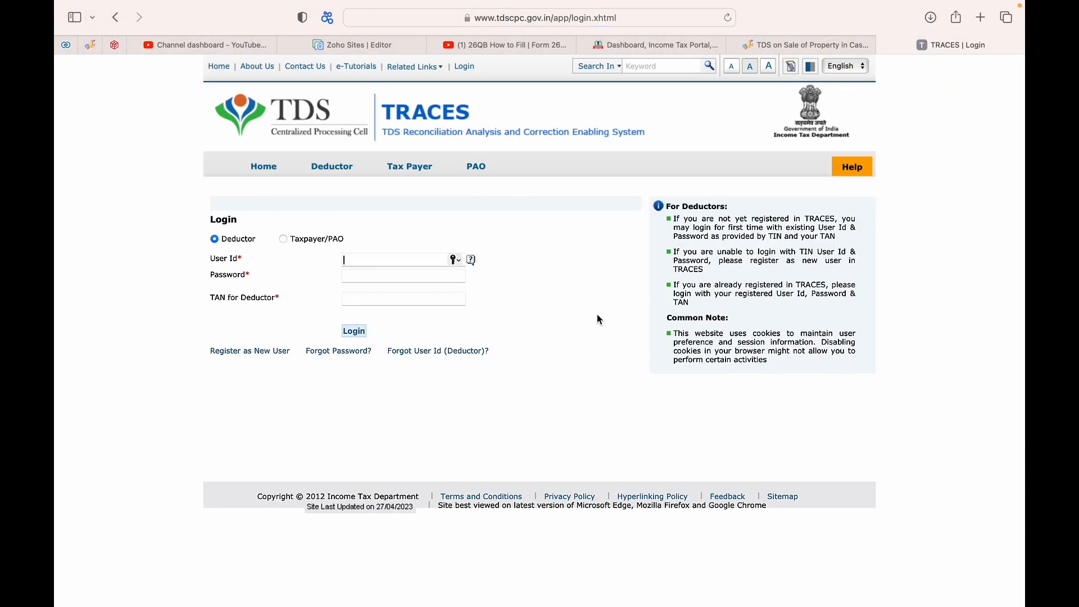
click(767, 44)
Step: Scroll the taxaj article through the Form 16B steps to the Download Form 16B request screen
scroll(439, 453, down, 2)
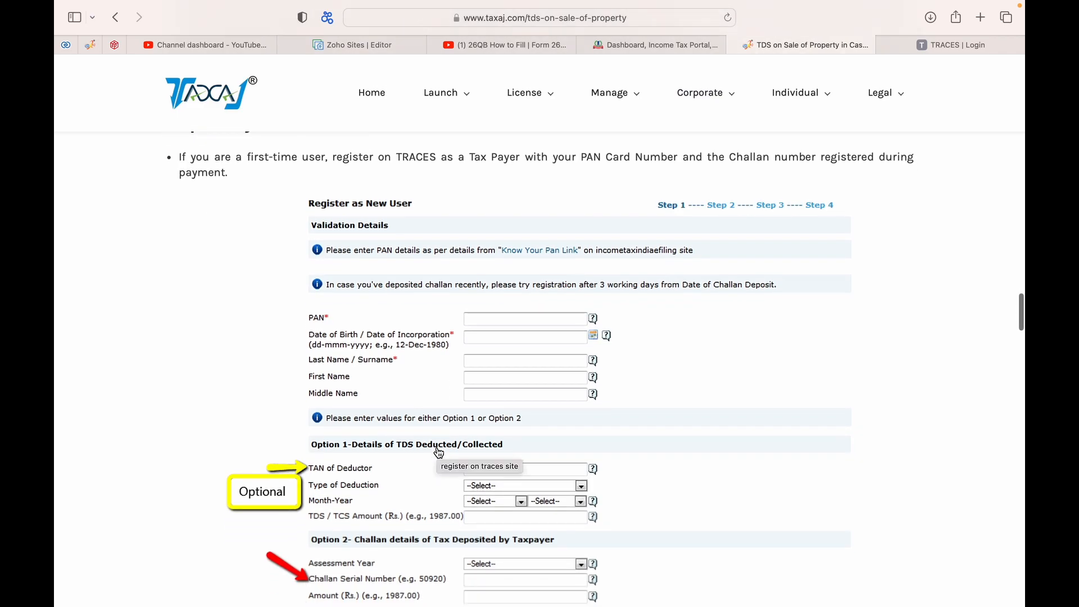
scroll(438, 453, down, 4)
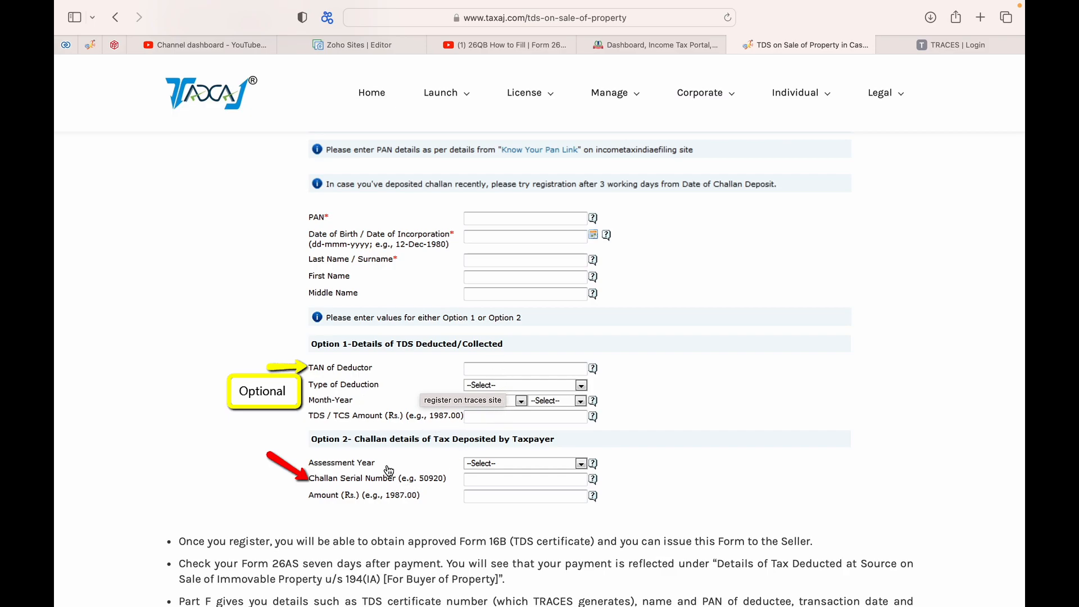
scroll(481, 466, up, 1)
scroll(481, 466, up, 1)
scroll(481, 464, down, 9)
scroll(489, 524, down, 1)
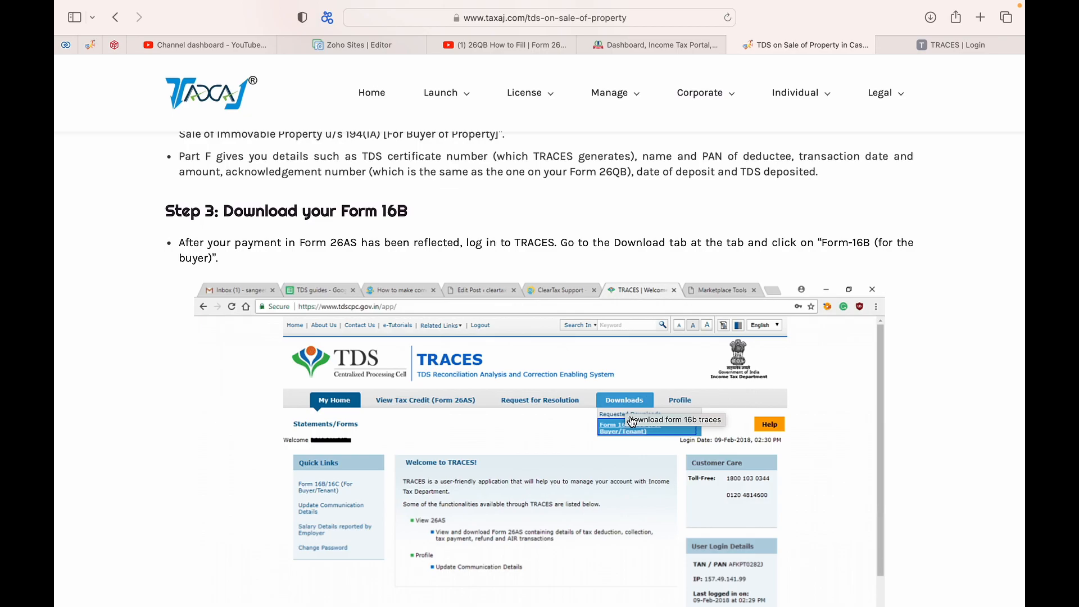
scroll(630, 438, down, 5)
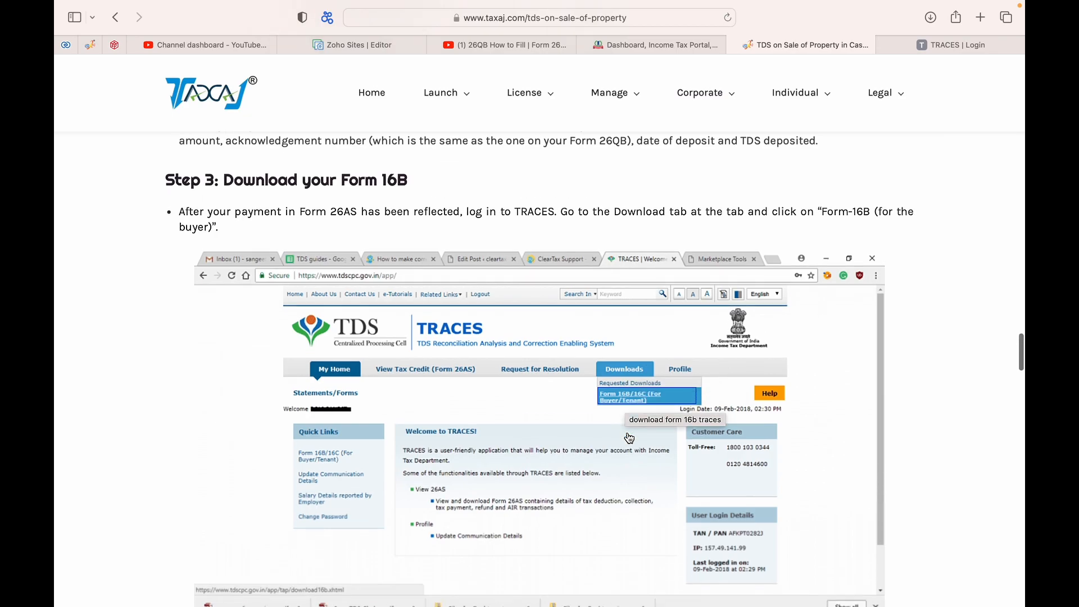
scroll(630, 452, down, 1)
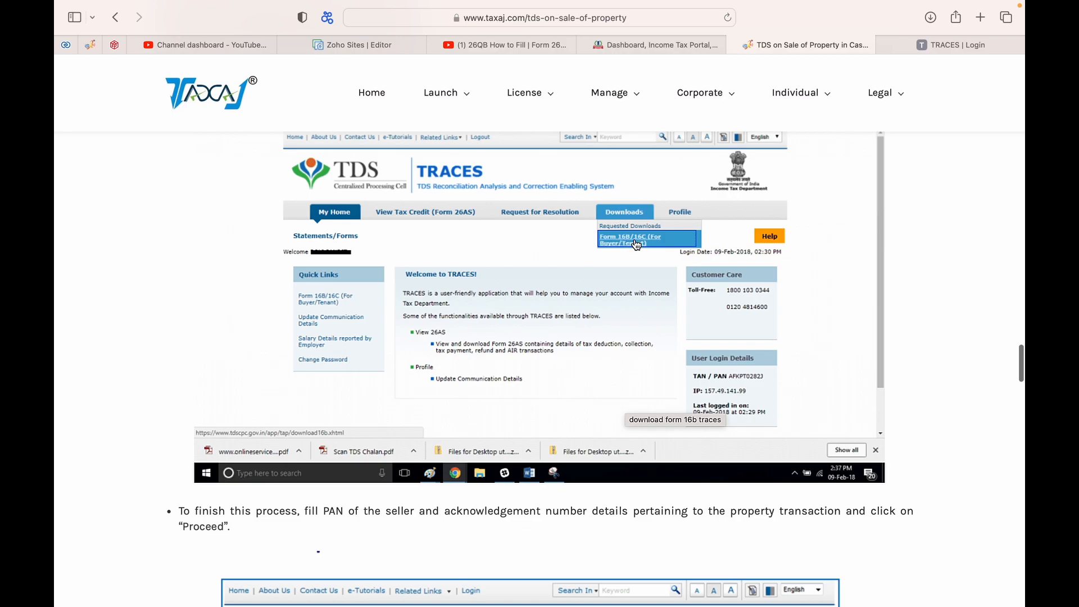
scroll(620, 281, down, 8)
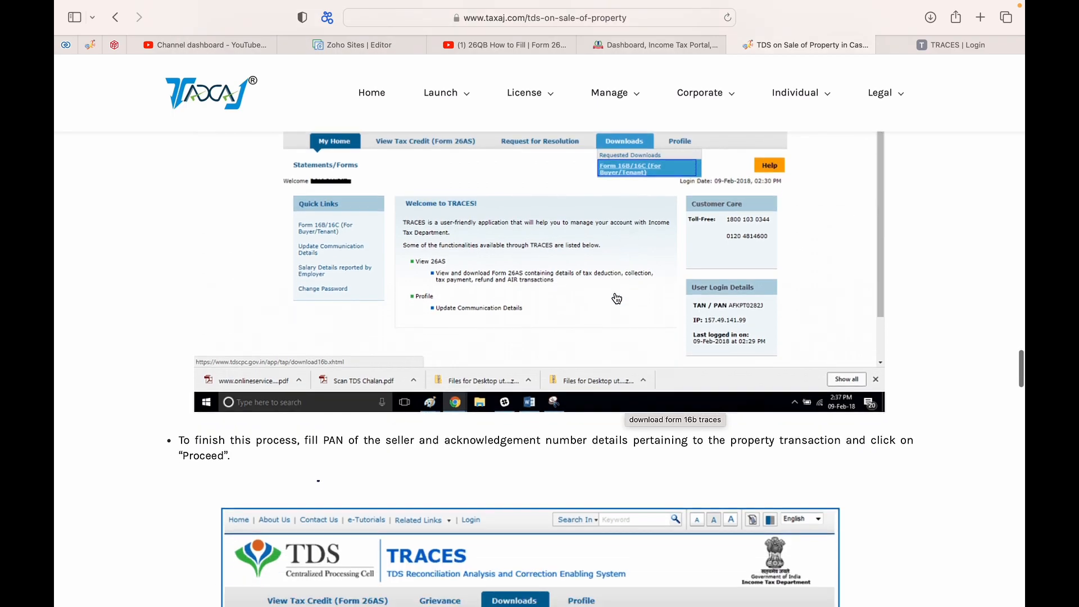
scroll(612, 323, down, 6)
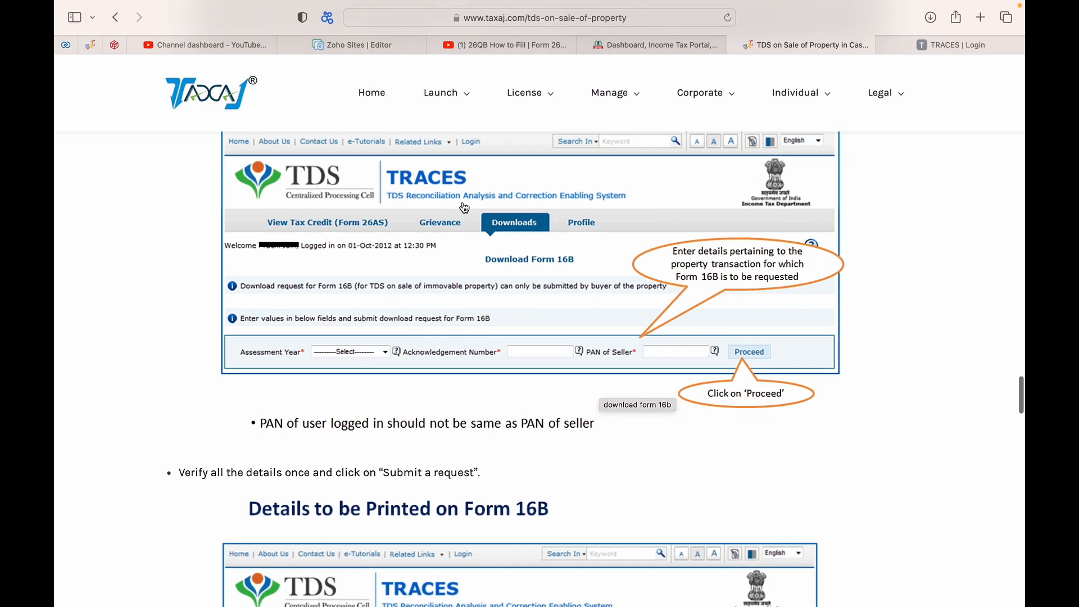
scroll(472, 359, down, 6)
scroll(509, 421, down, 3)
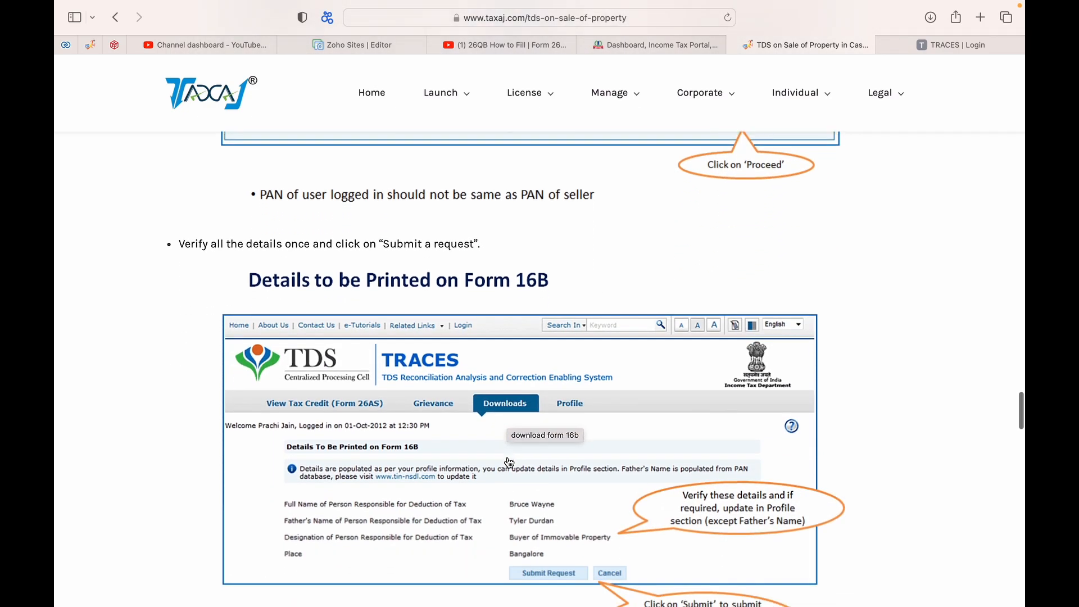
scroll(534, 525, down, 1)
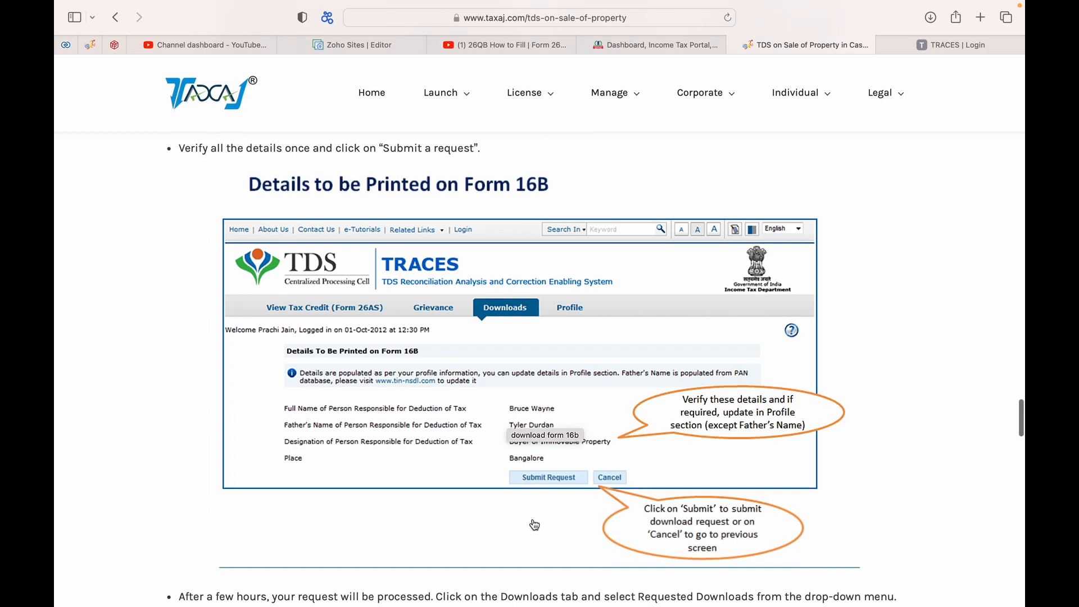
scroll(547, 419, up, 1)
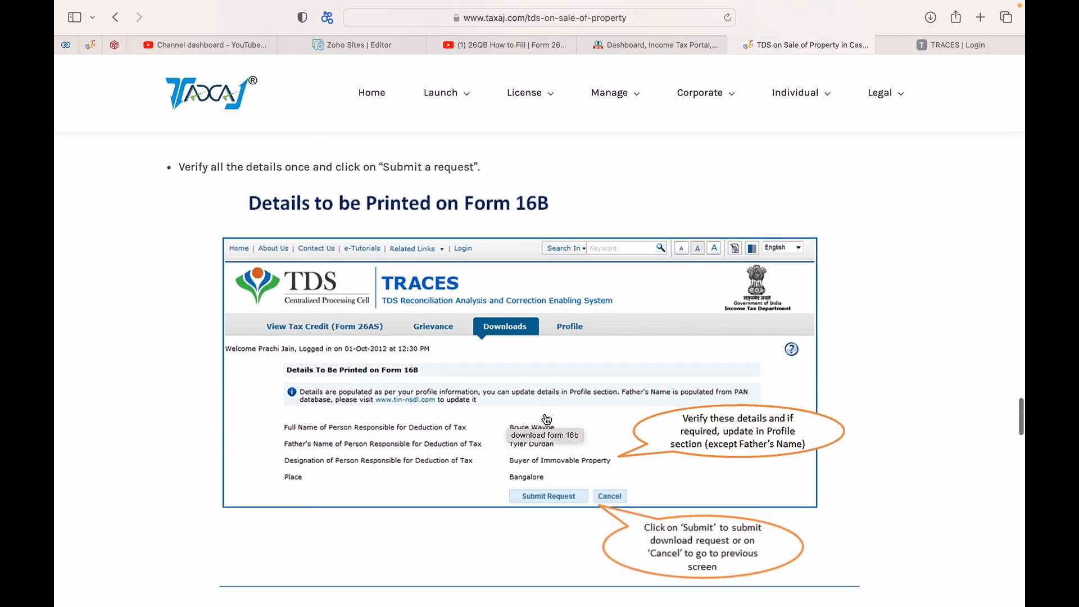
scroll(547, 421, down, 3)
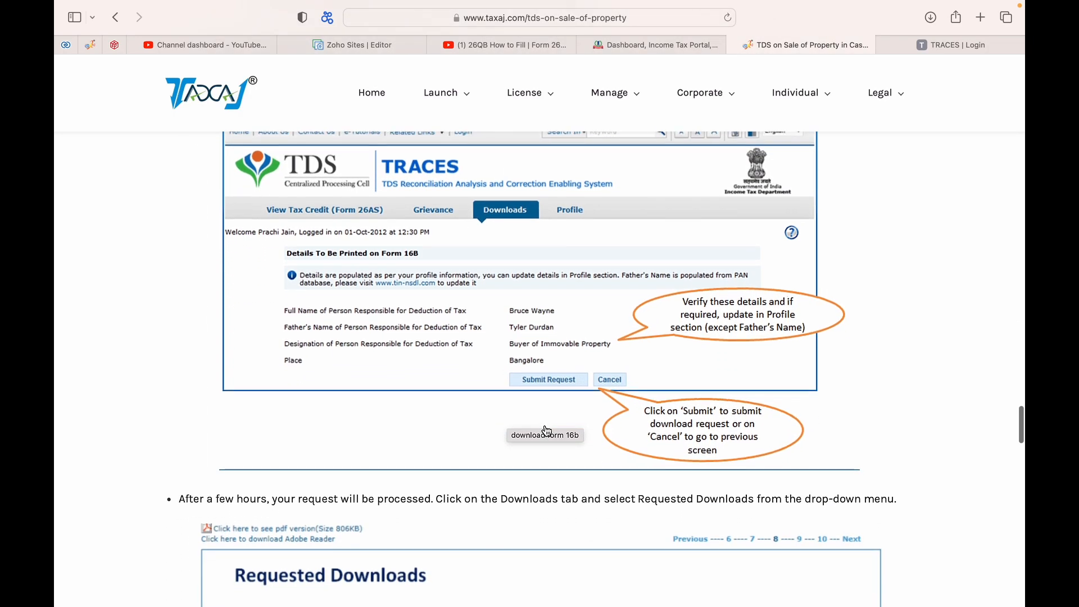
scroll(546, 431, down, 9)
scroll(547, 430, down, 1)
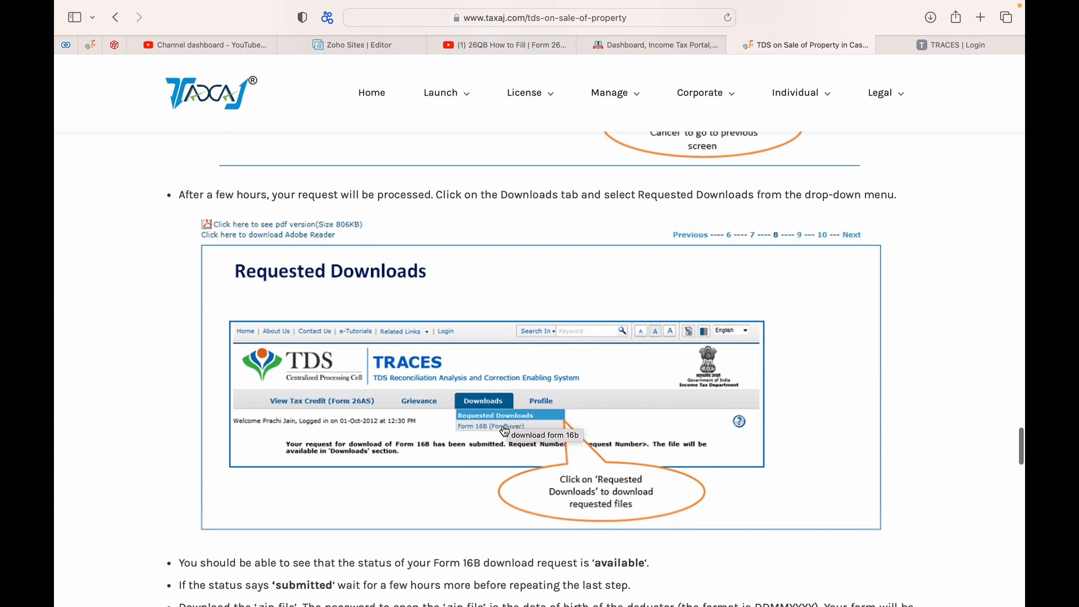
scroll(500, 435, up, 20)
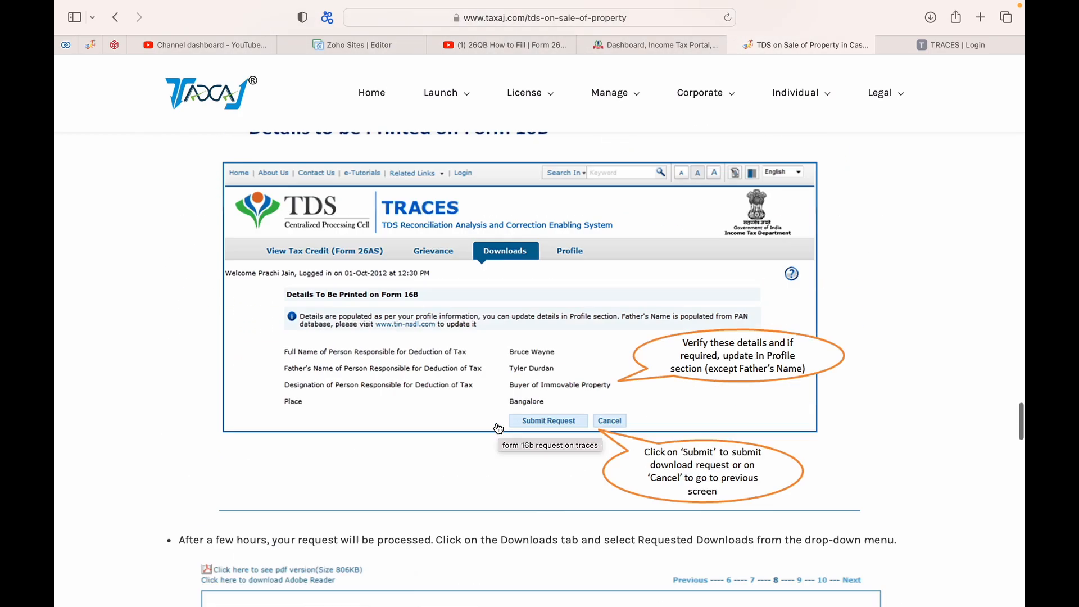
scroll(497, 429, down, 14)
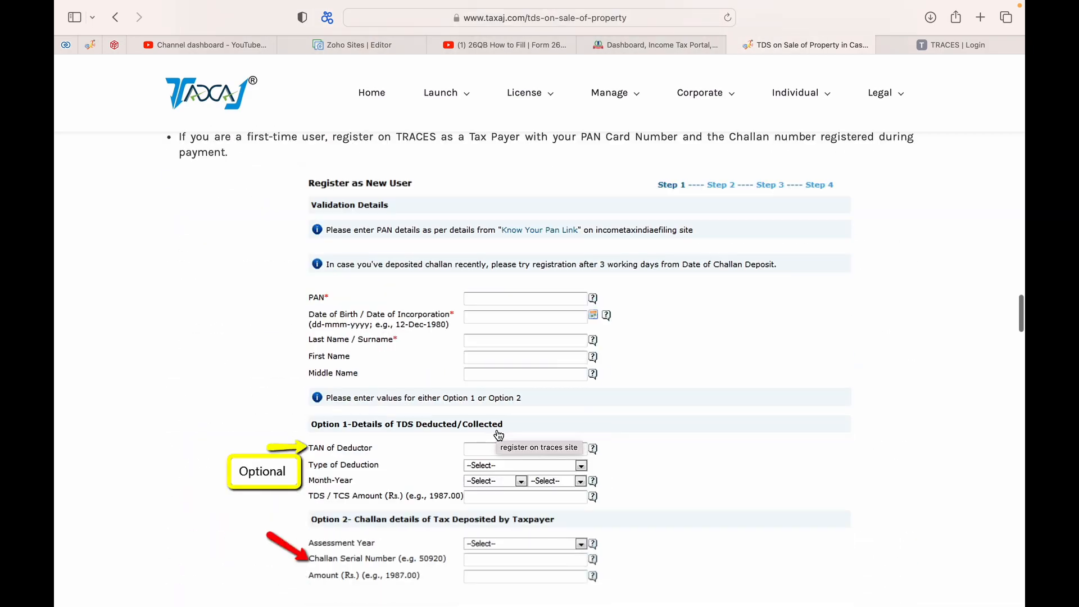
scroll(500, 444, down, 7)
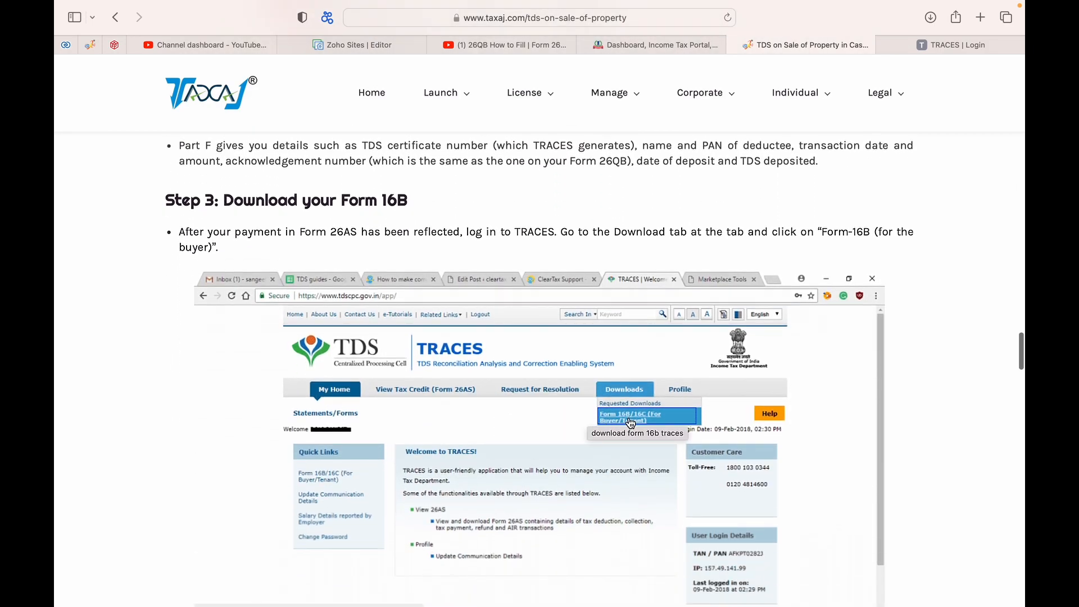
scroll(630, 423, down, 14)
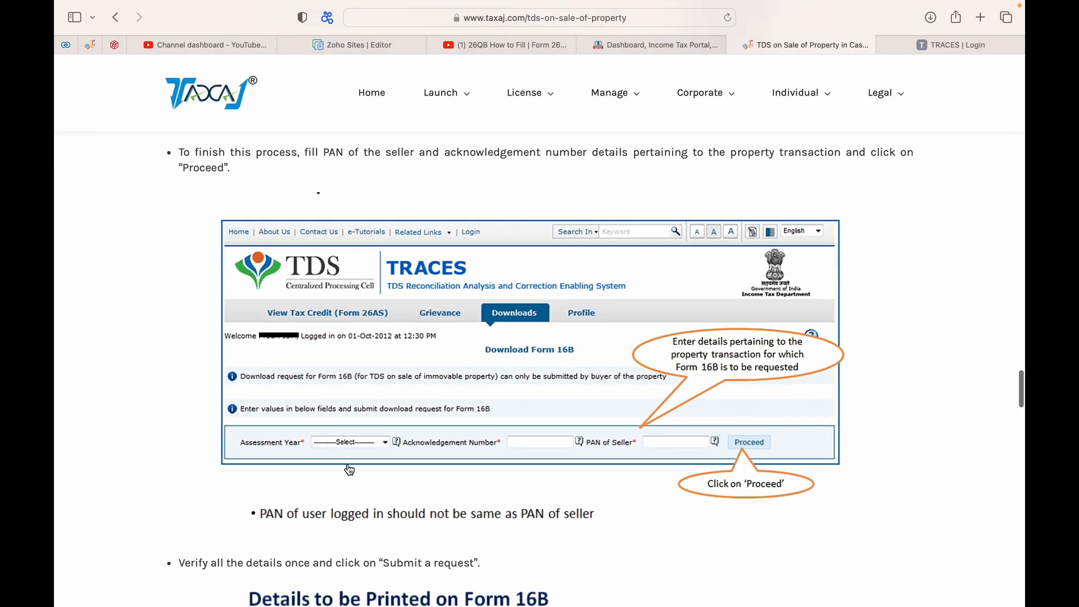
scroll(556, 449, down, 3)
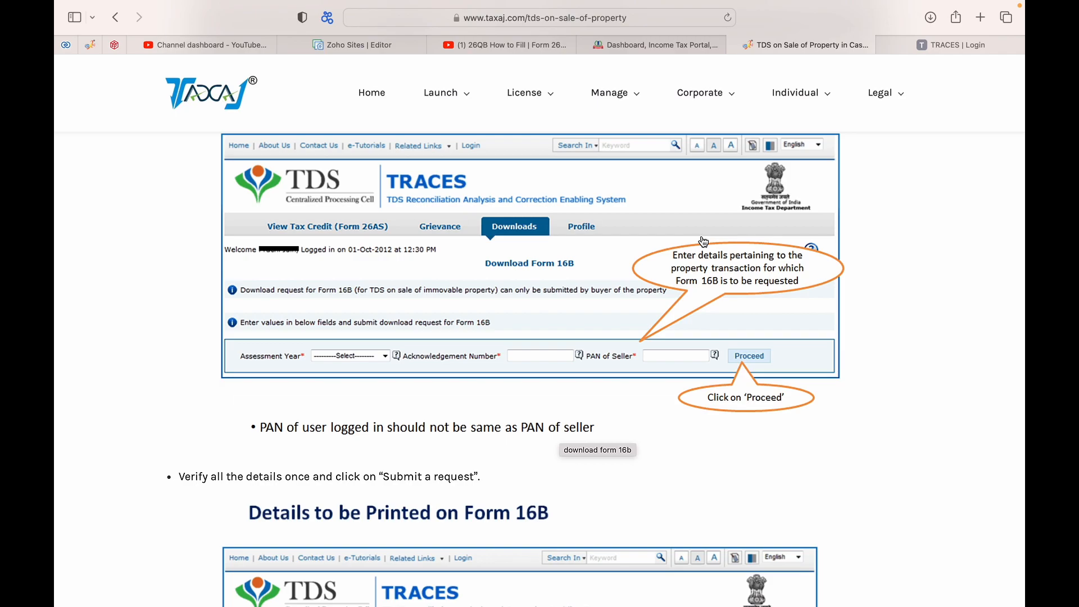
click(669, 46)
click(950, 46)
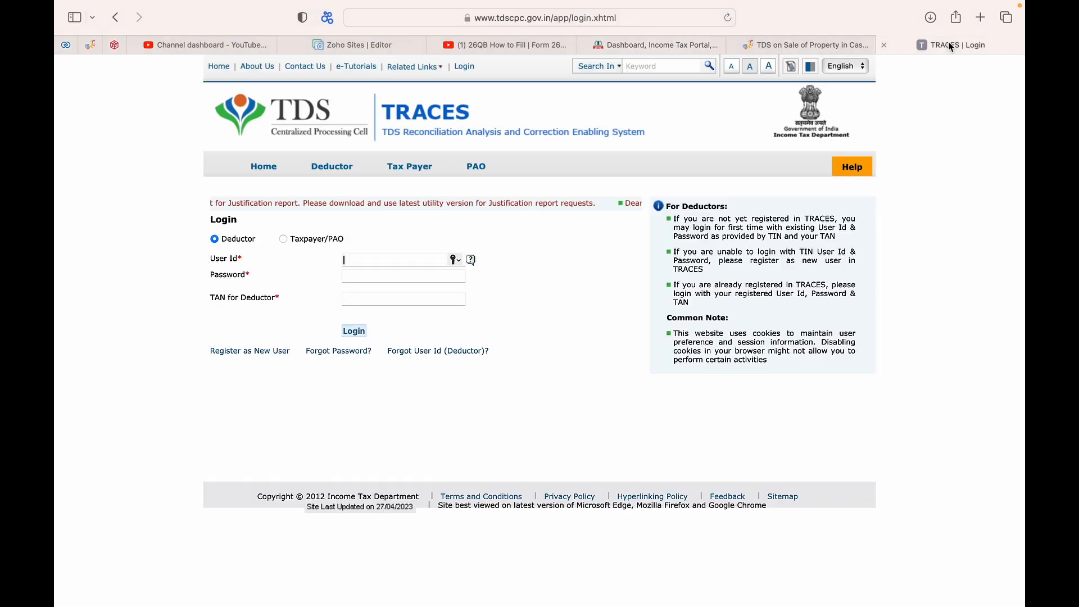
click(833, 45)
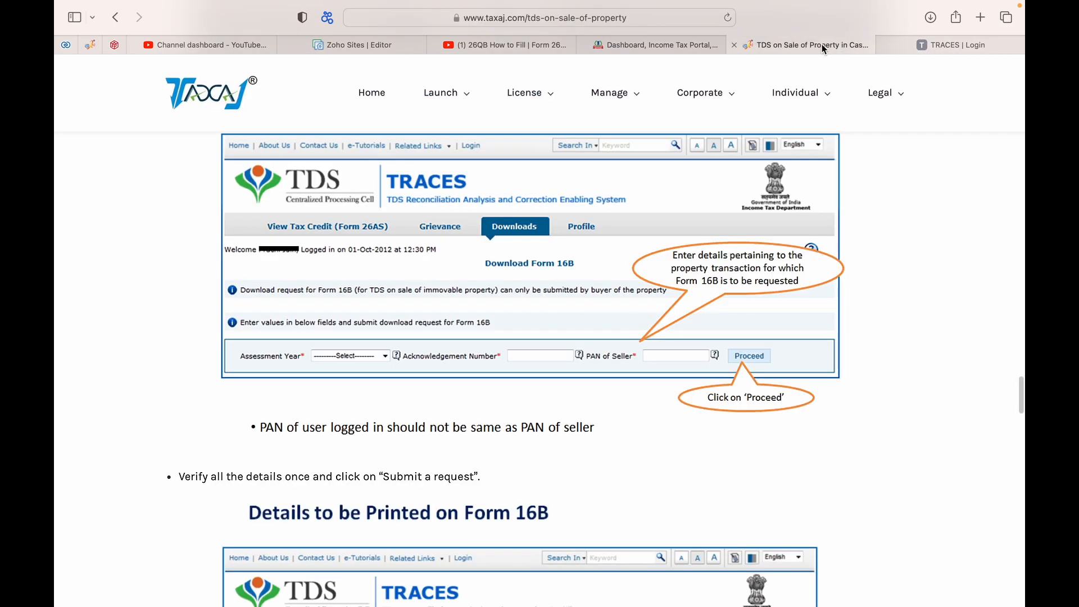
click(629, 44)
scroll(584, 382, down, 2)
scroll(584, 376, down, 3)
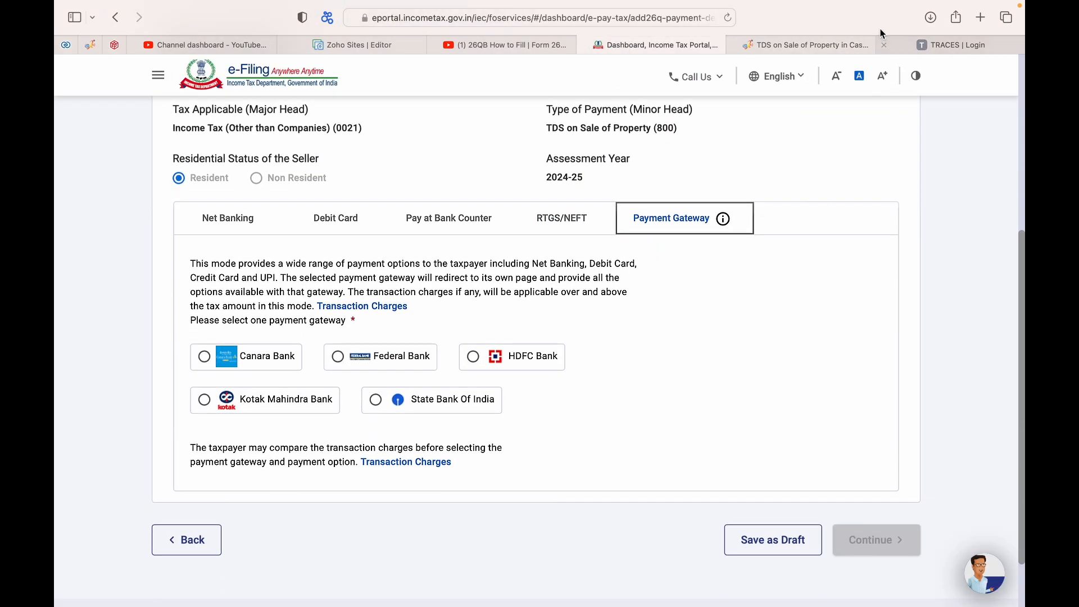
click(927, 43)
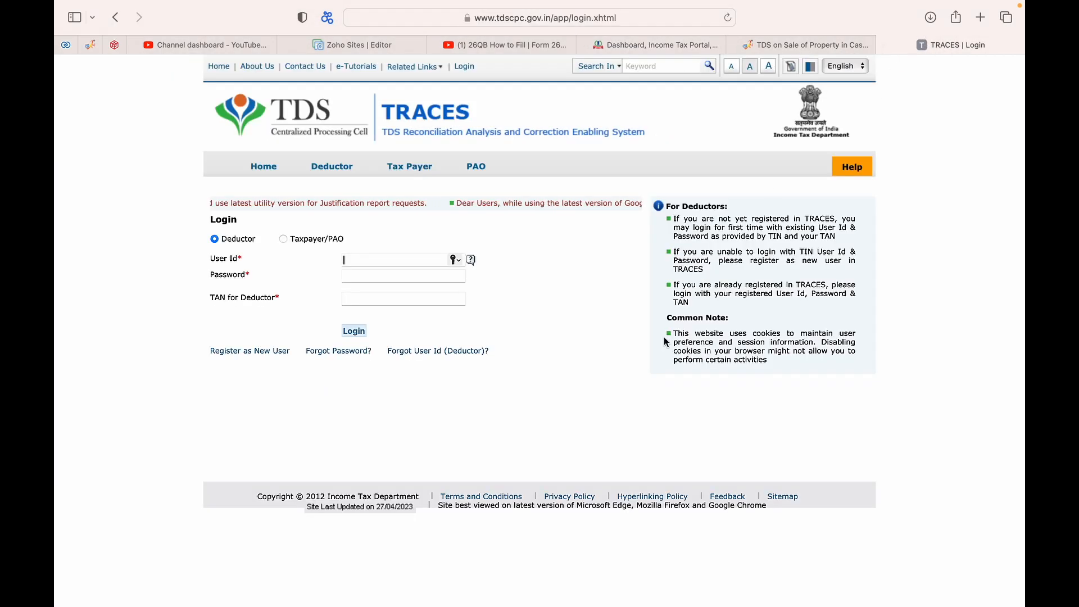
click(628, 43)
click(755, 43)
scroll(493, 441, down, 10)
scroll(492, 441, down, 10)
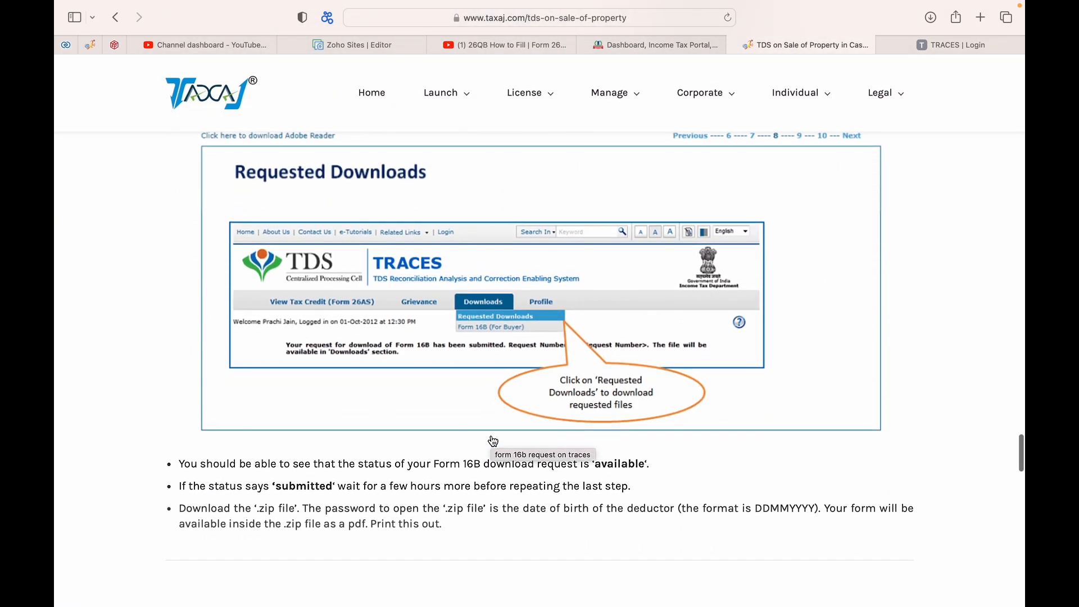
scroll(500, 508, down, 13)
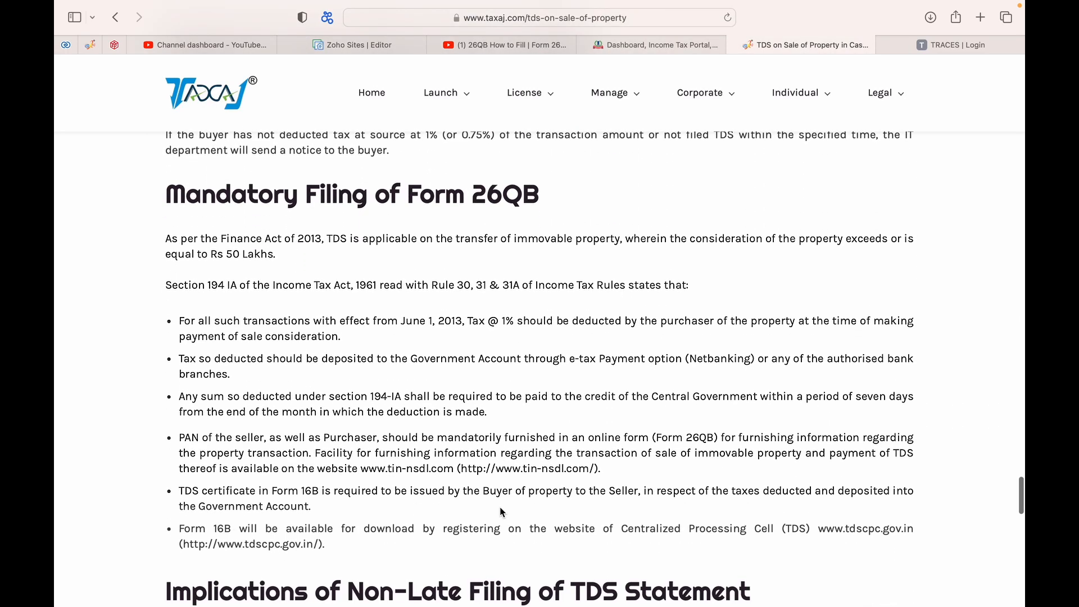
scroll(501, 510, up, 5)
scroll(502, 511, up, 10)
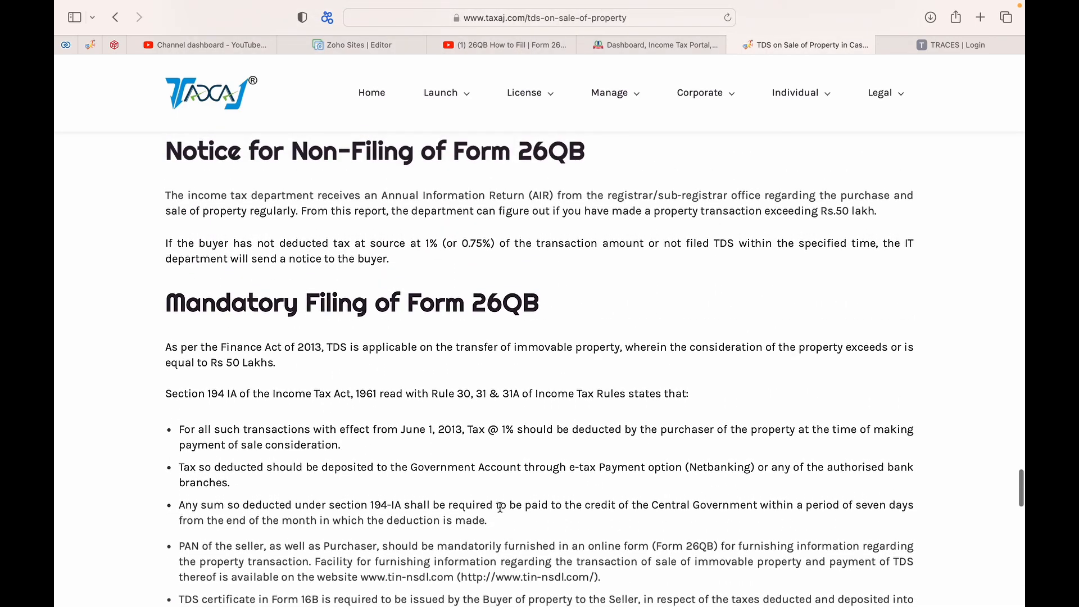
scroll(502, 510, up, 12)
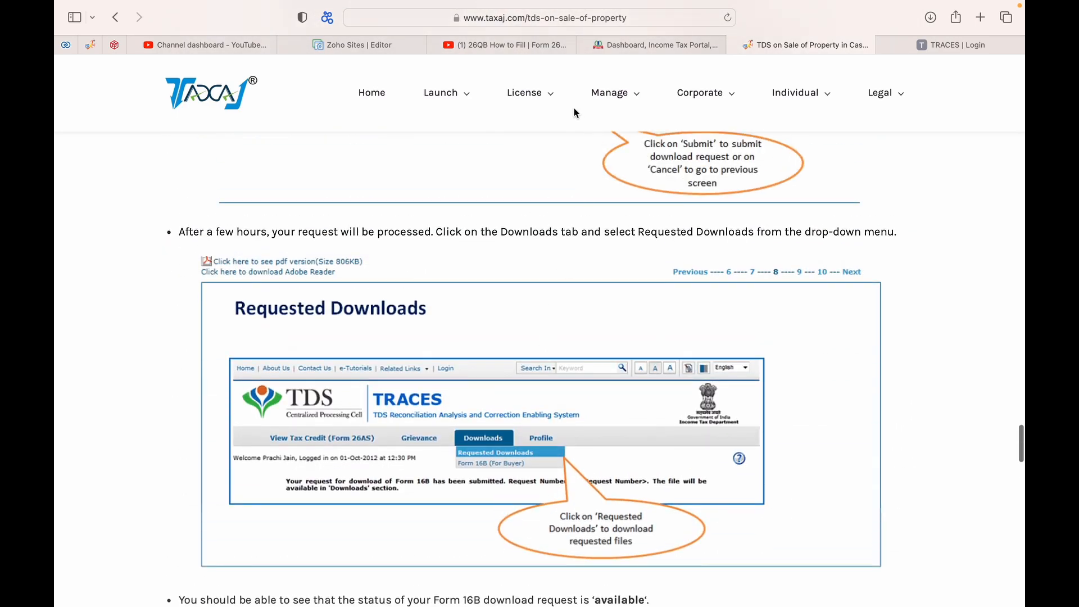
Step: Go back to the e-Filing New Payment page and find the Payment Gateway bank options
click(490, 42)
click(645, 42)
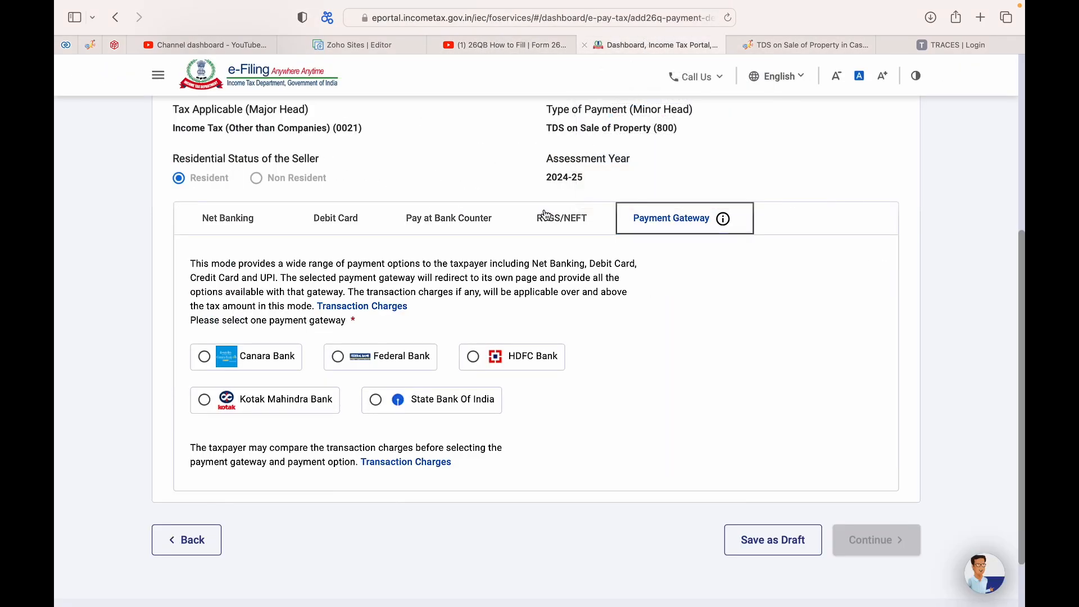
scroll(439, 292, up, 3)
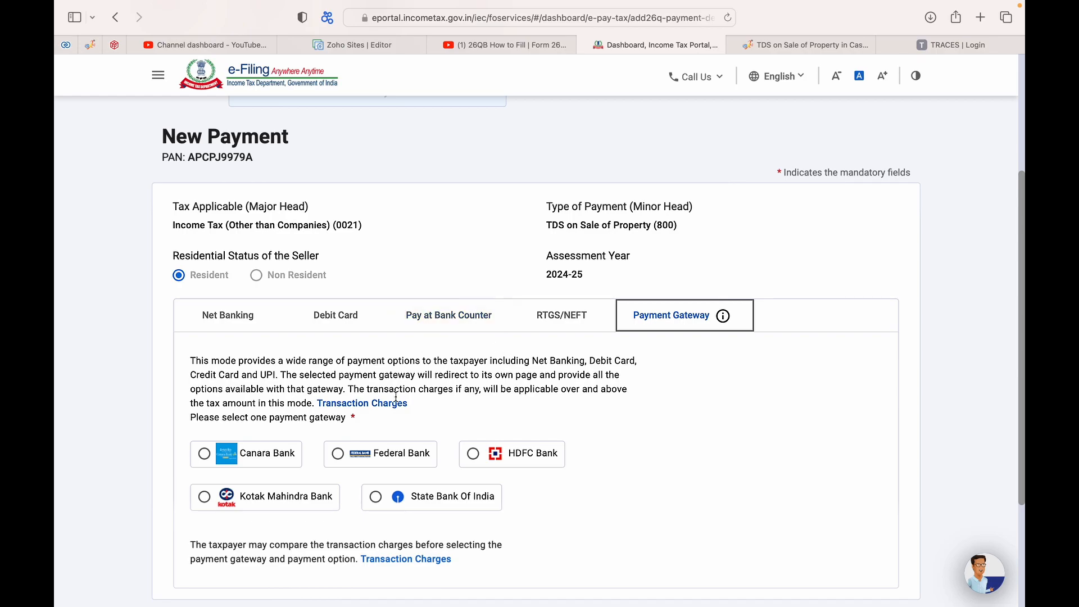
scroll(413, 481, down, 3)
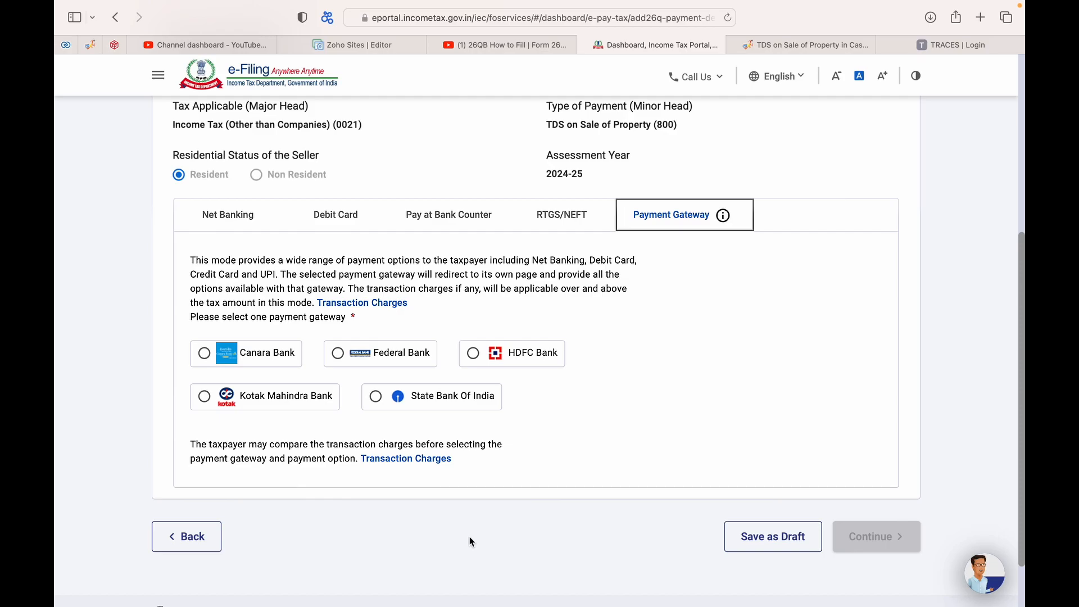
scroll(469, 537, up, 3)
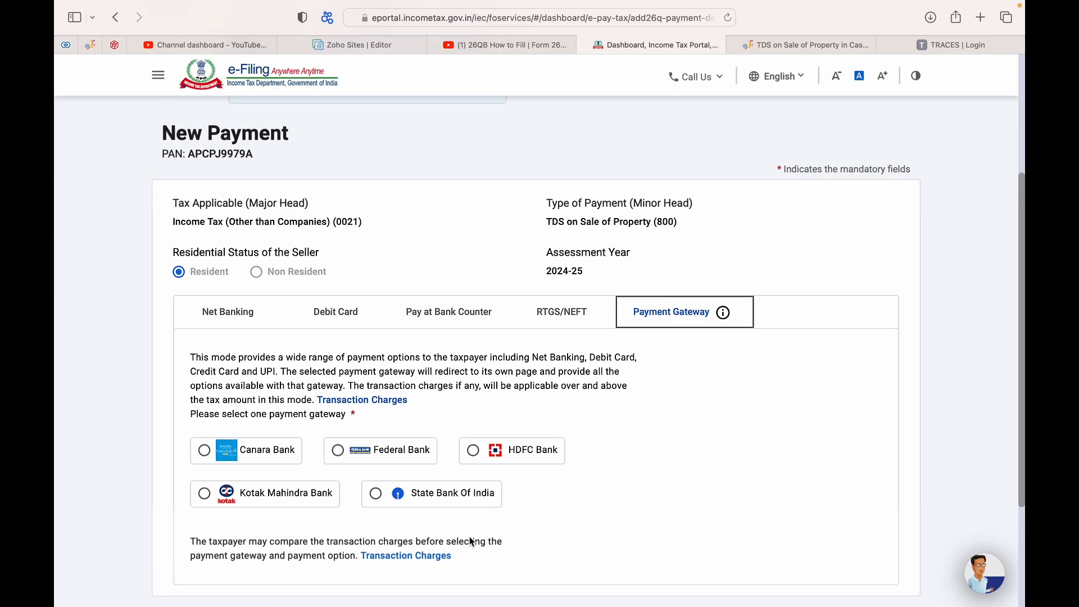
scroll(469, 540, up, 1)
mouse_move(636, 6)
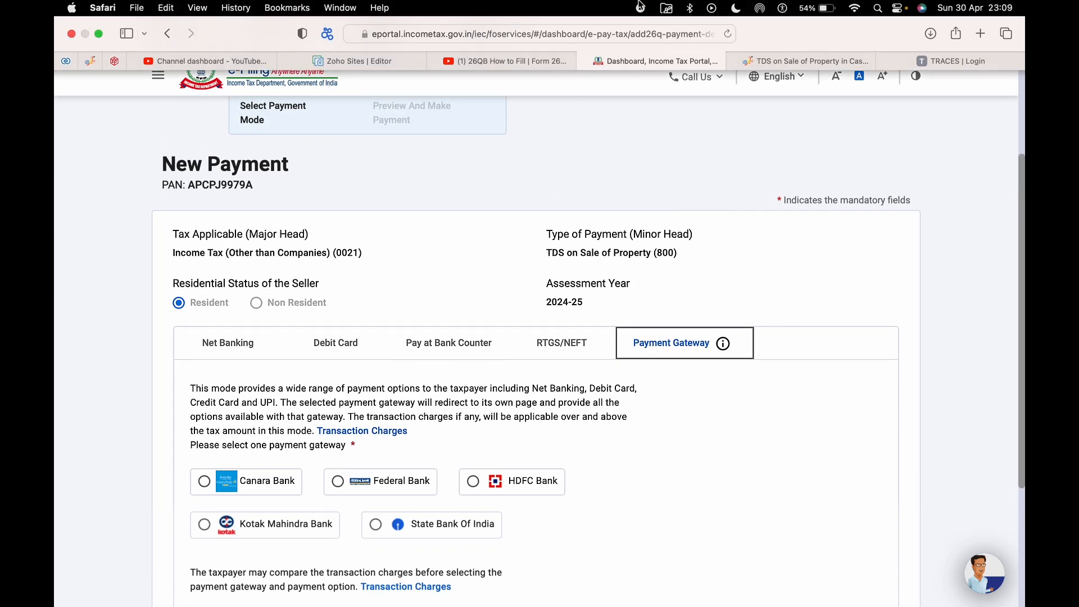